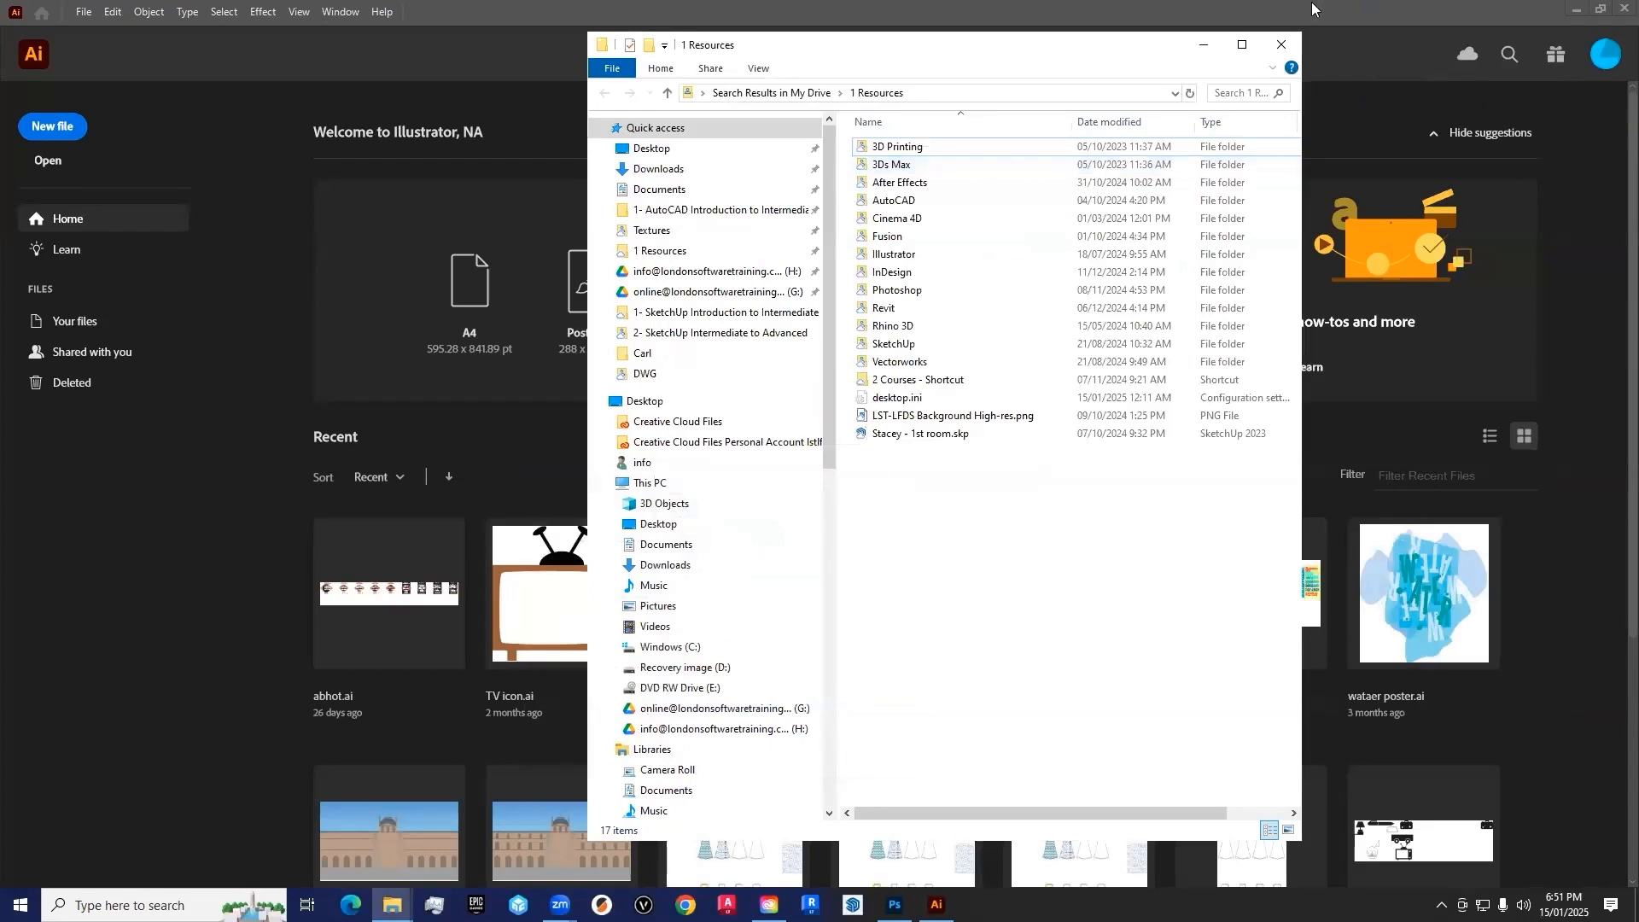
Switch to Photoshop and create a new 297 x 210 mm RGB document at 300 ppi with a white background
click(1199, 50)
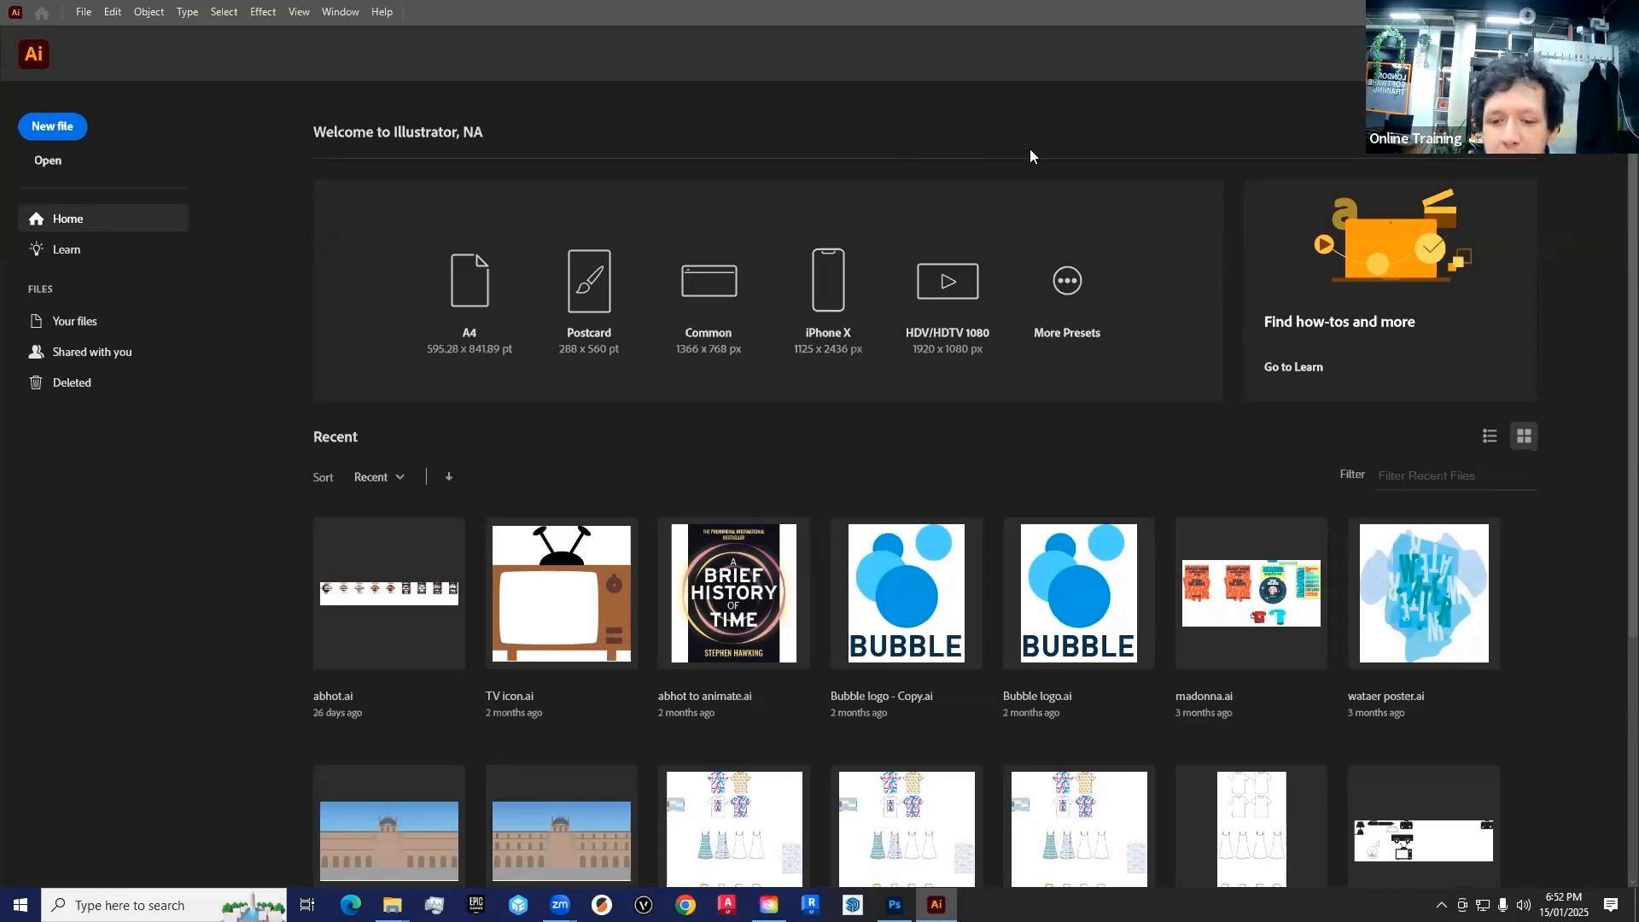
click(895, 905)
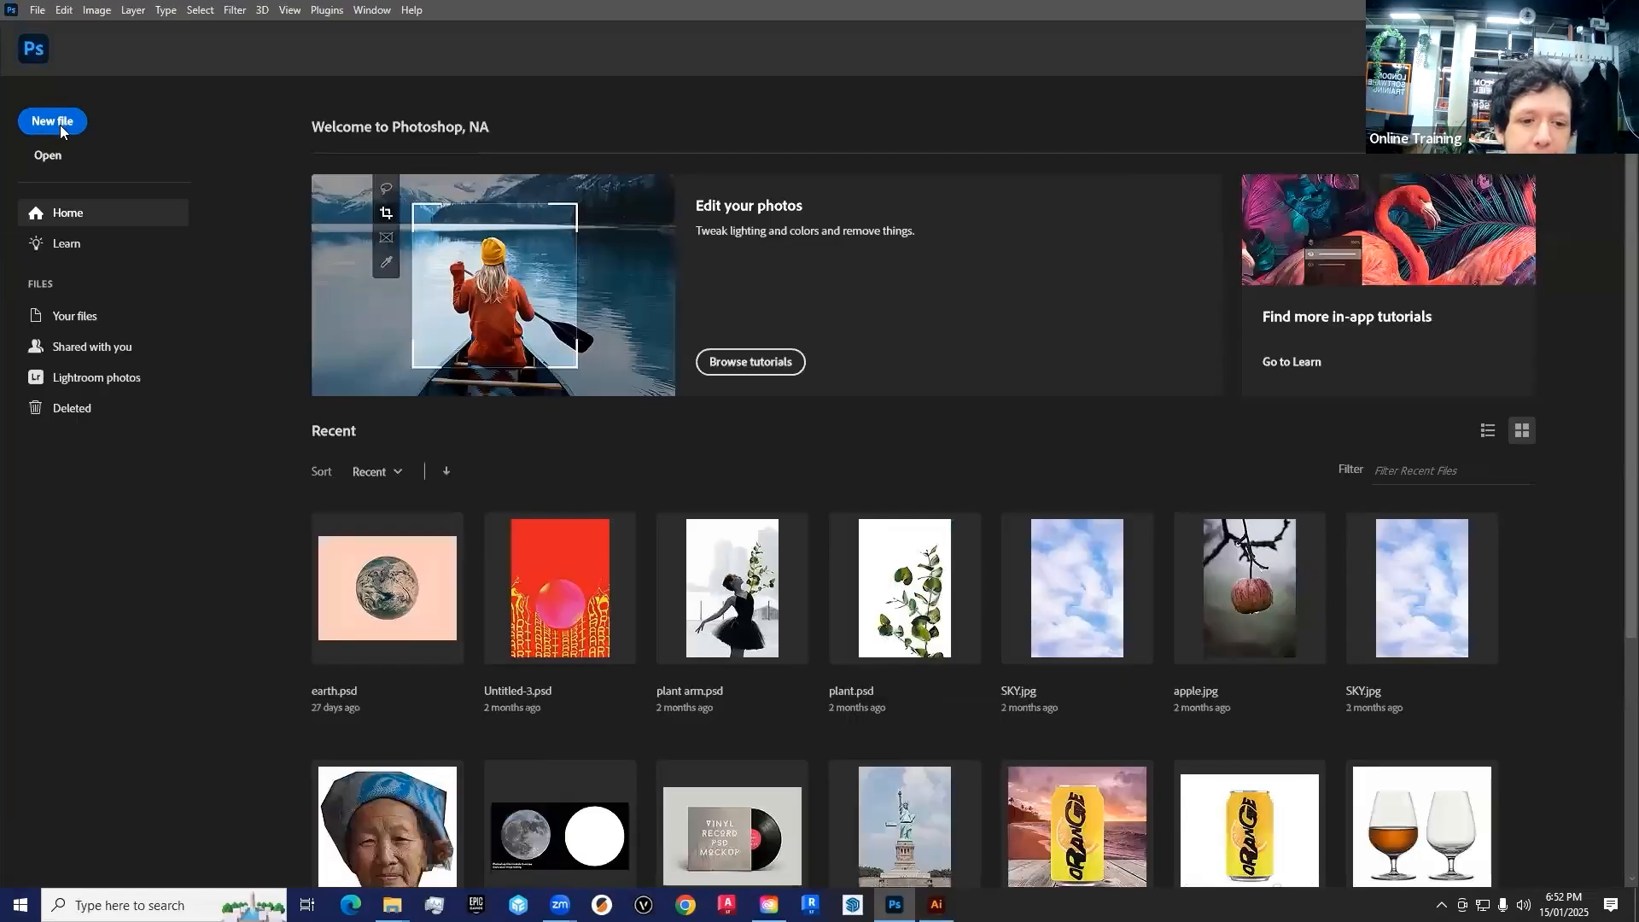
click(59, 125)
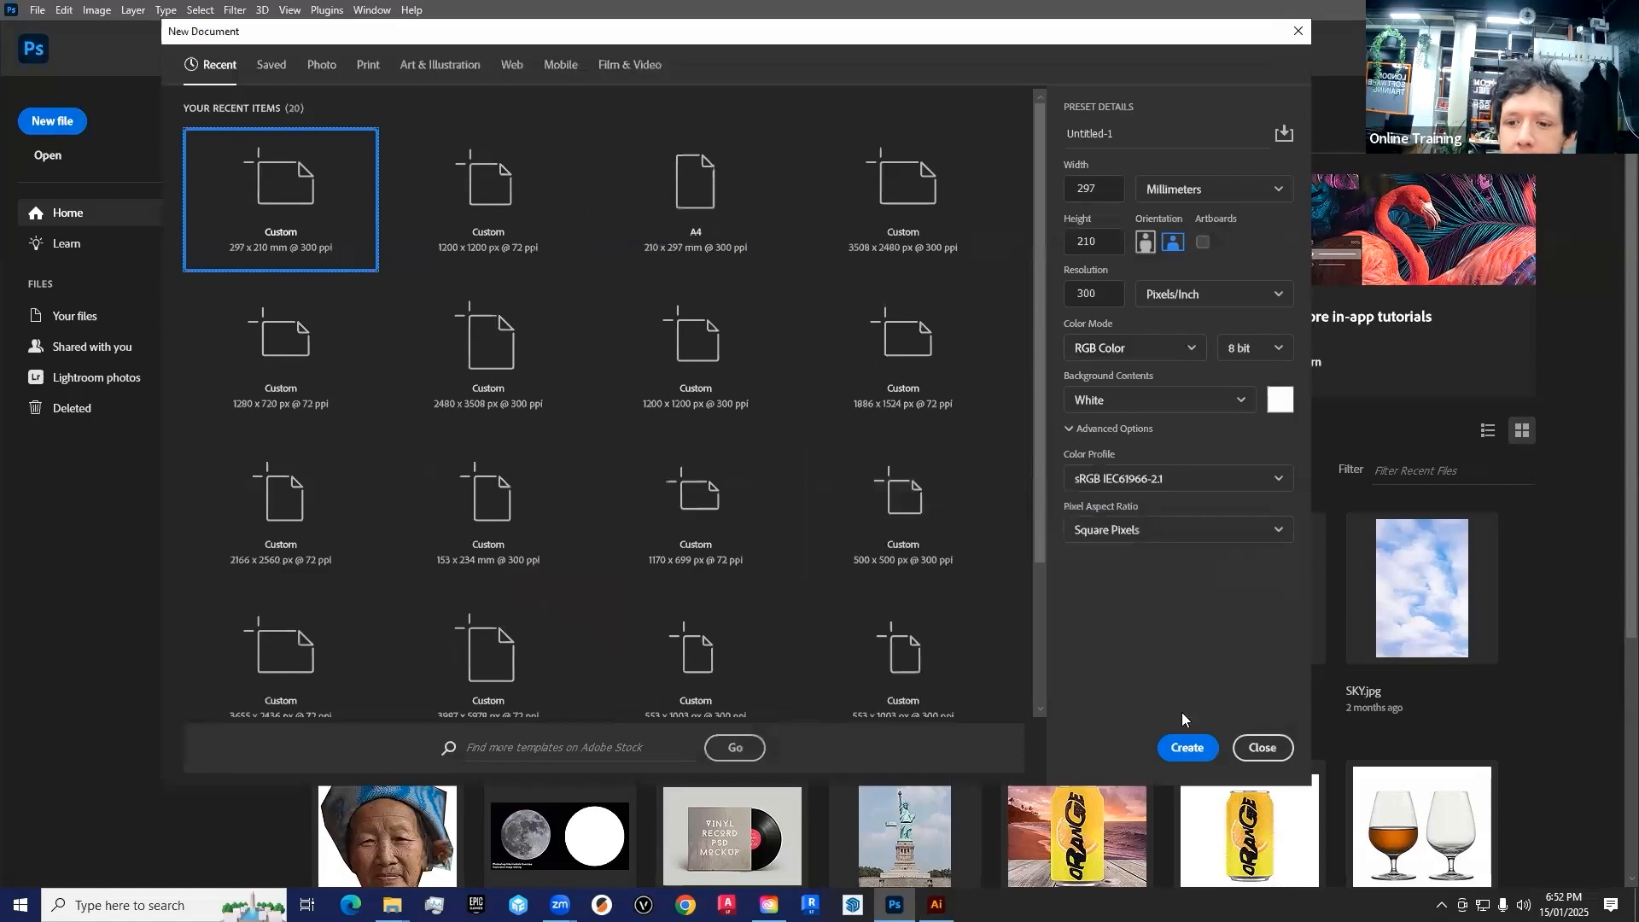
click(1186, 744)
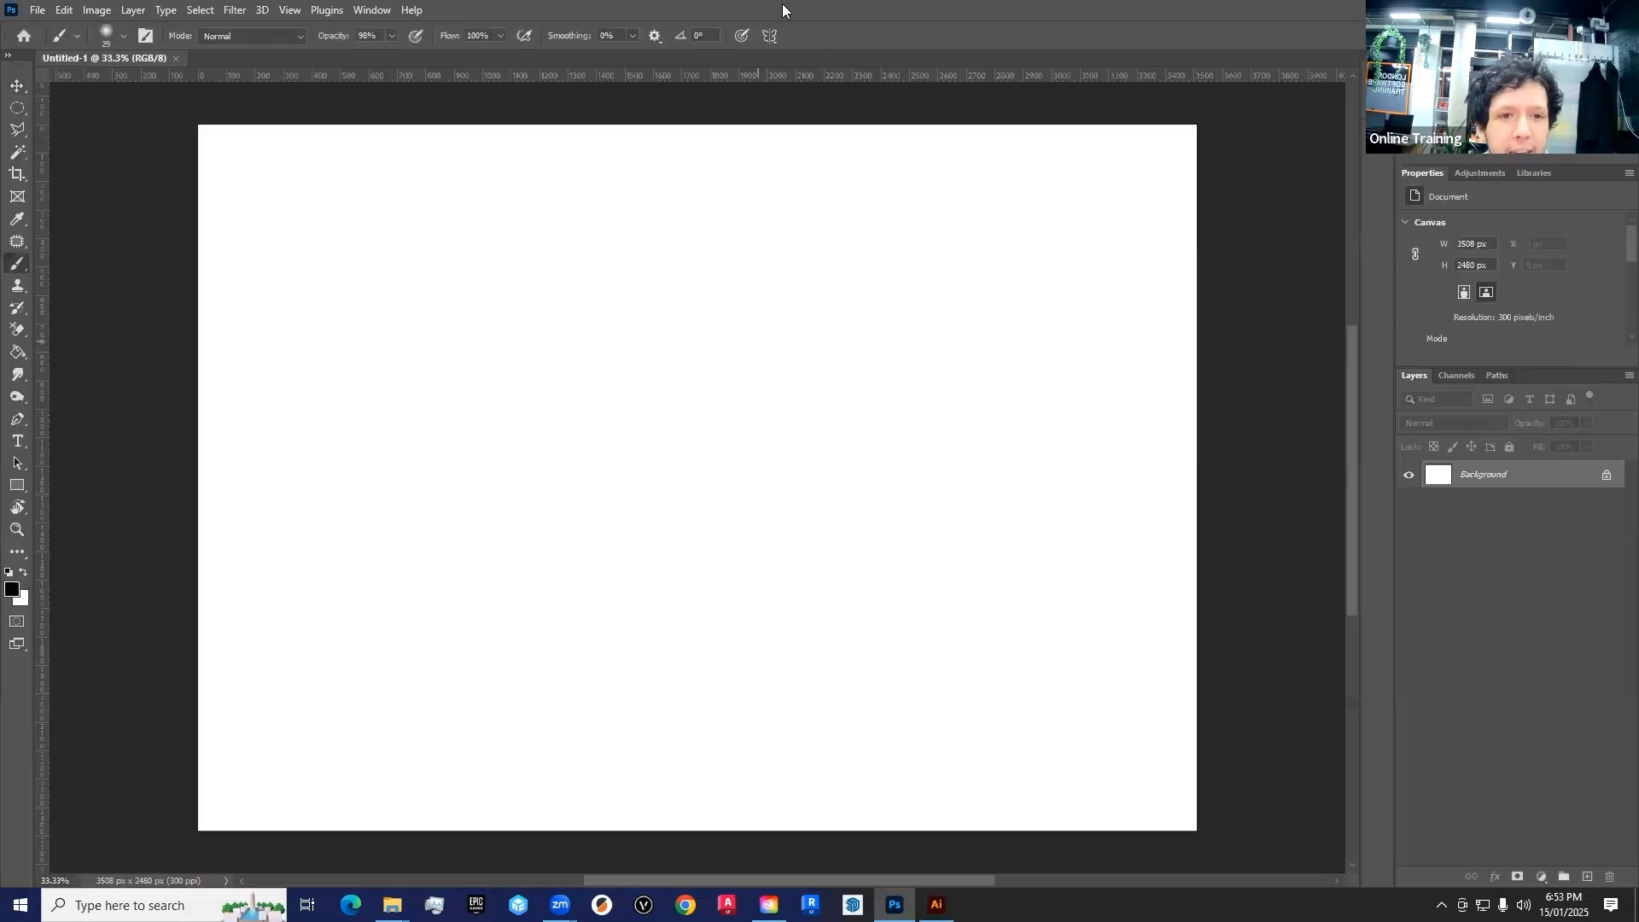
Enlarge the brush to 800 px and paint a single black dot slightly above the canvas centre
key(bracketright)
key(bracketright)
key(bracketright)
key(bracketright)
key(bracketright)
key(bracketright)
key(bracketright)
key(bracketright)
key(bracketright)
key(bracketright)
key(bracketright)
key(bracketright)
key(bracketright)
key(bracketright)
key(bracketright)
key(bracketright)
key(bracketright)
key(bracketright)
click(681, 406)
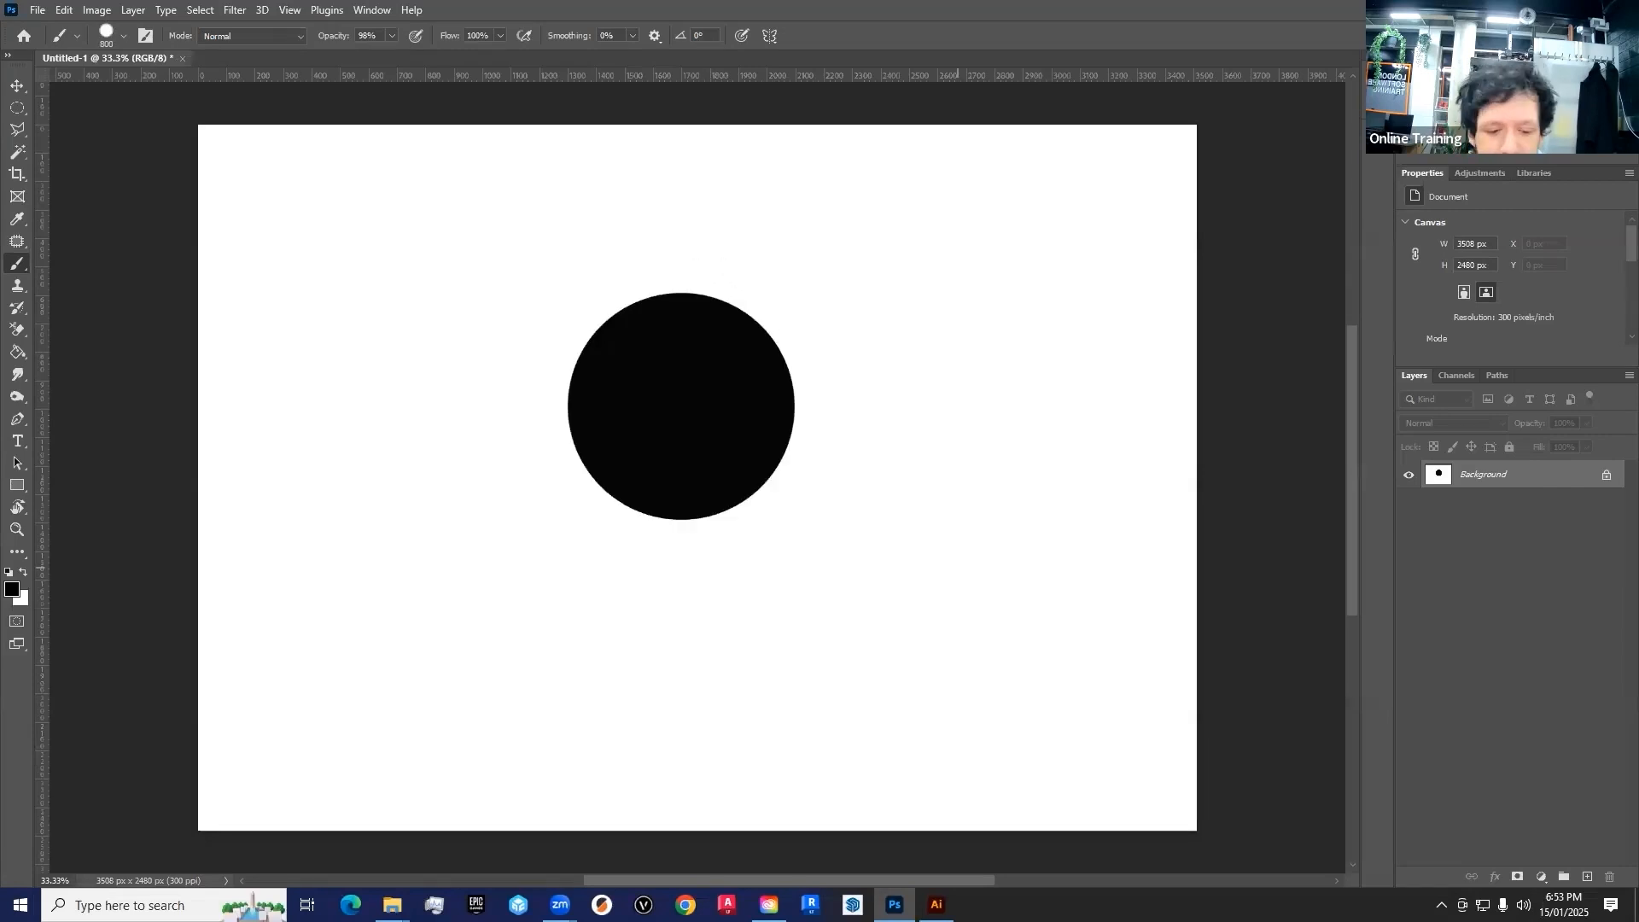
Examine the painted dot's upper edge at up to 800% magnification, then return to a view of the whole dot
key(z)
click(719, 355)
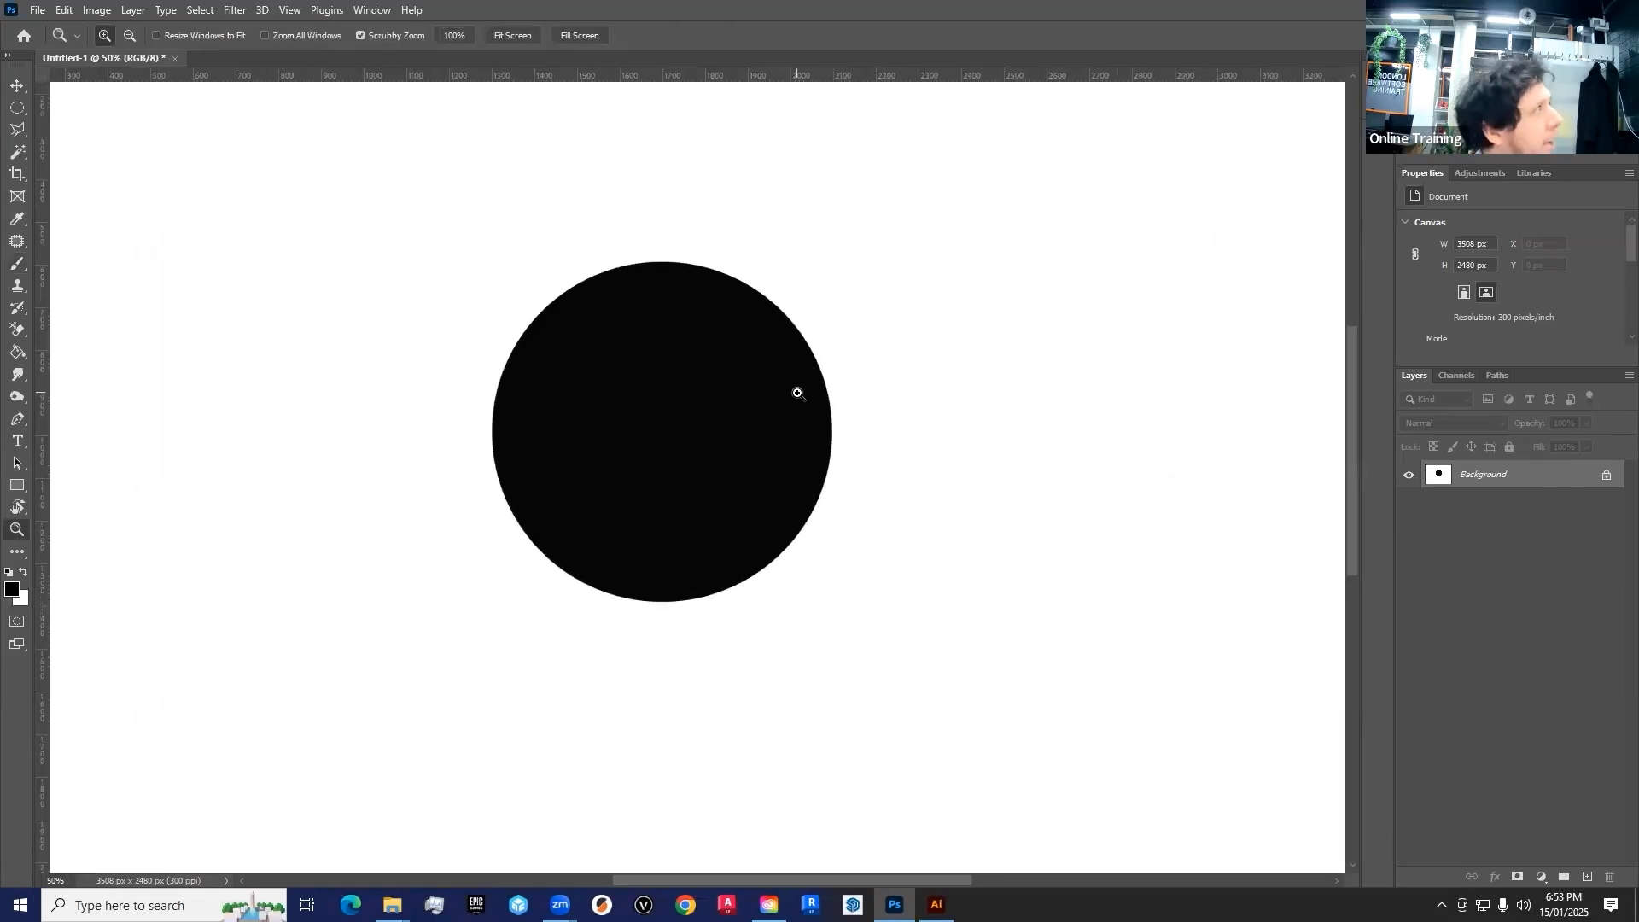
scroll(648, 429, up, 3)
click(649, 429)
click(603, 410)
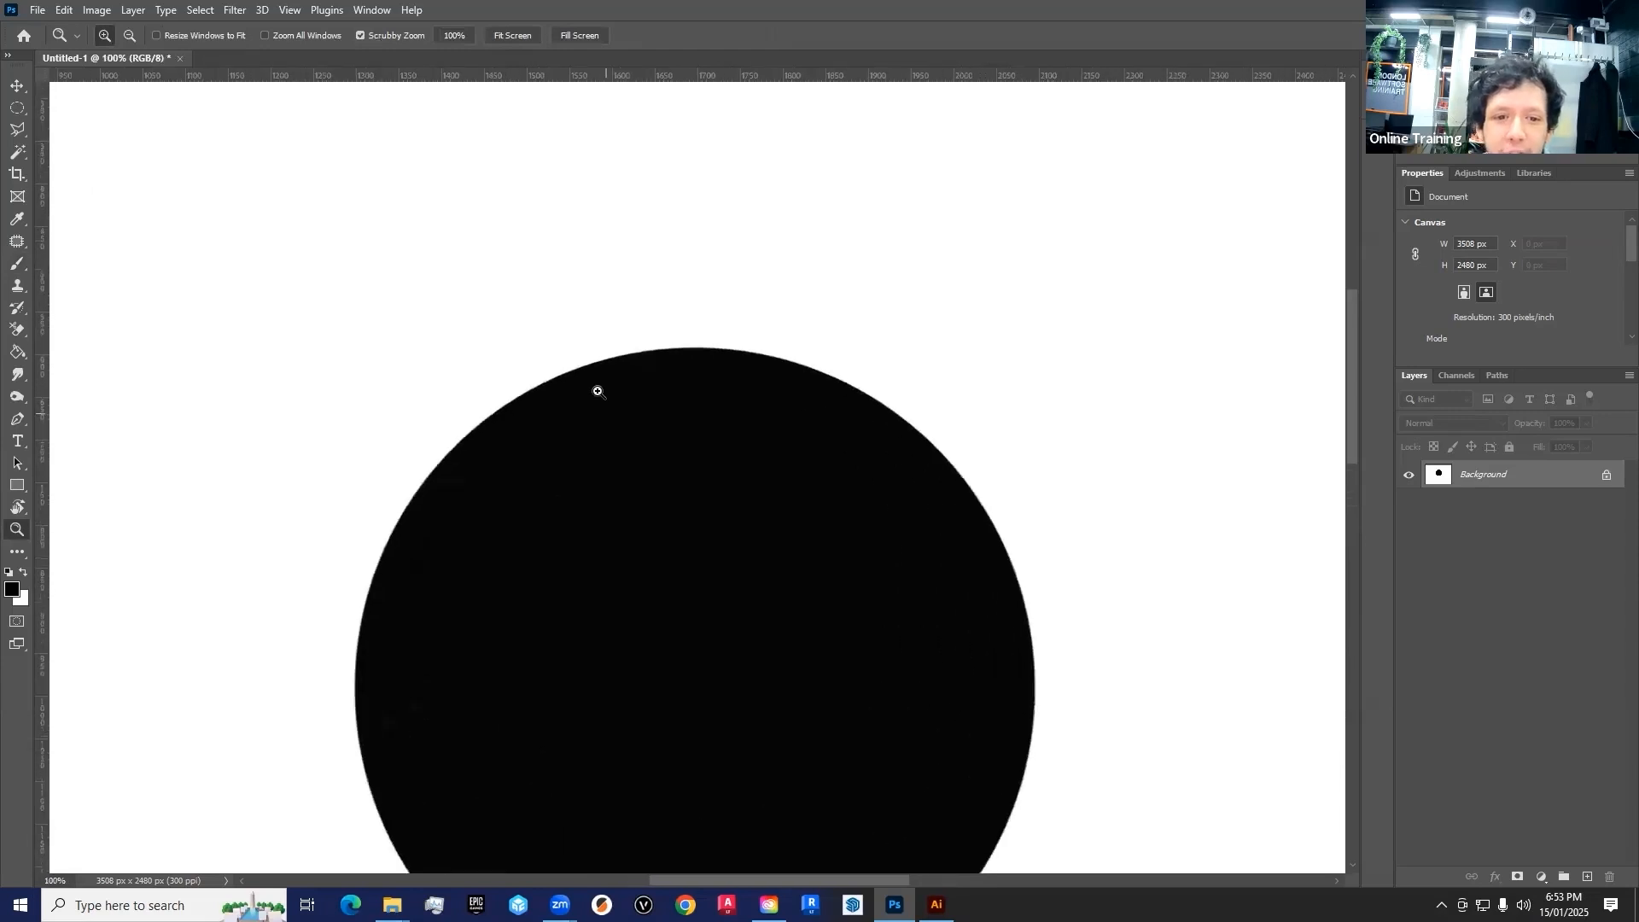
click(596, 389)
click(596, 397)
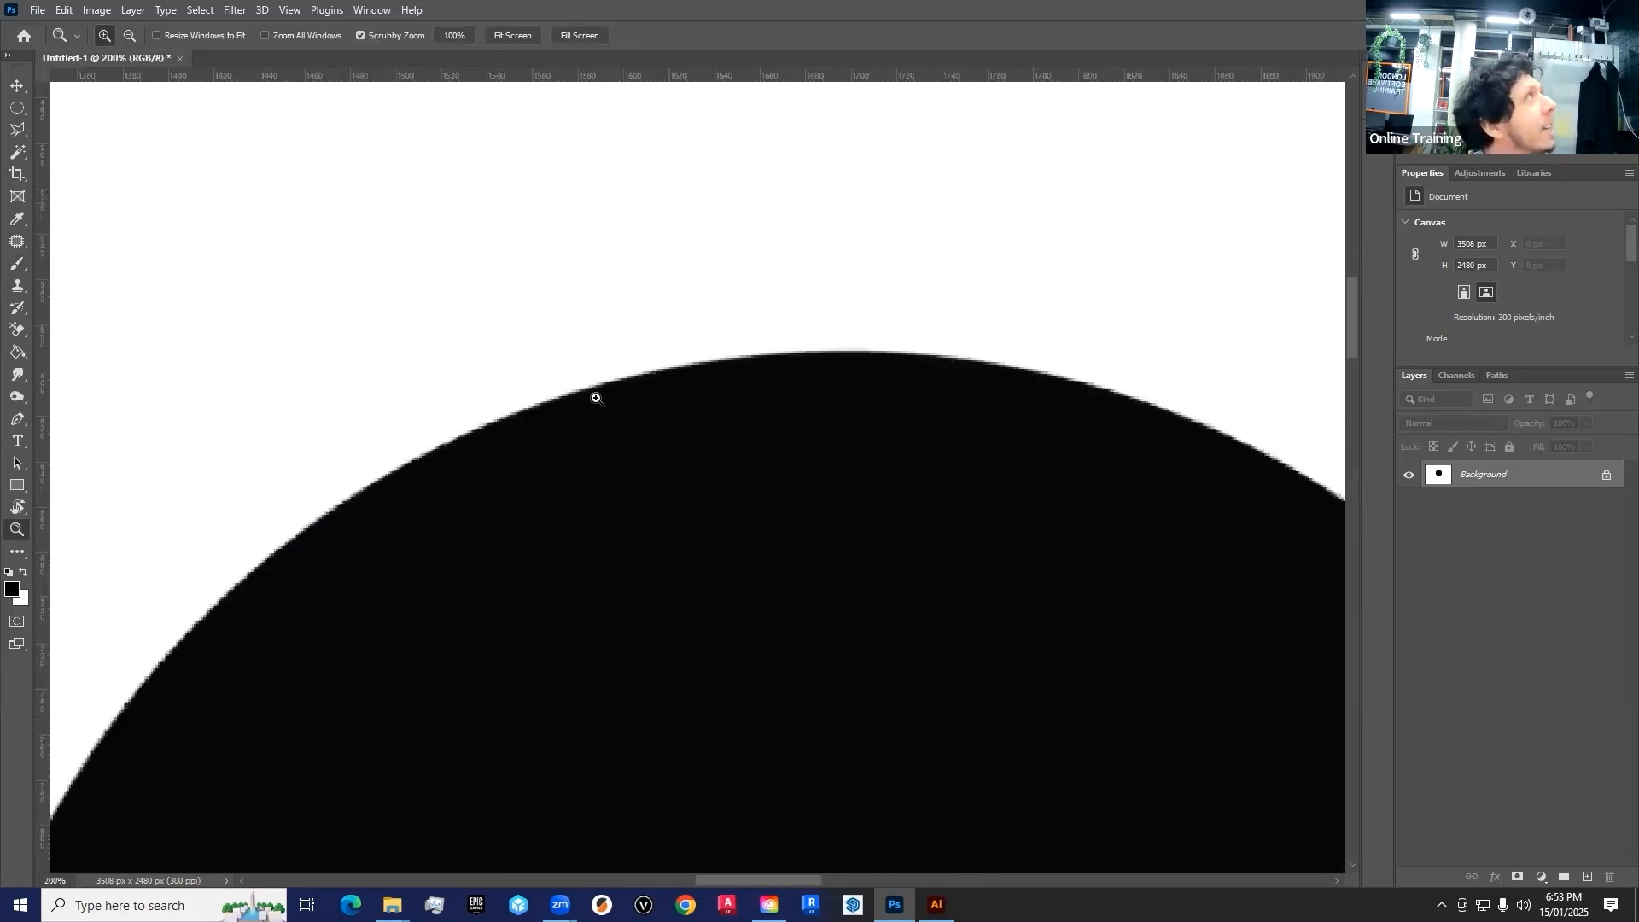
click(597, 399)
click(604, 411)
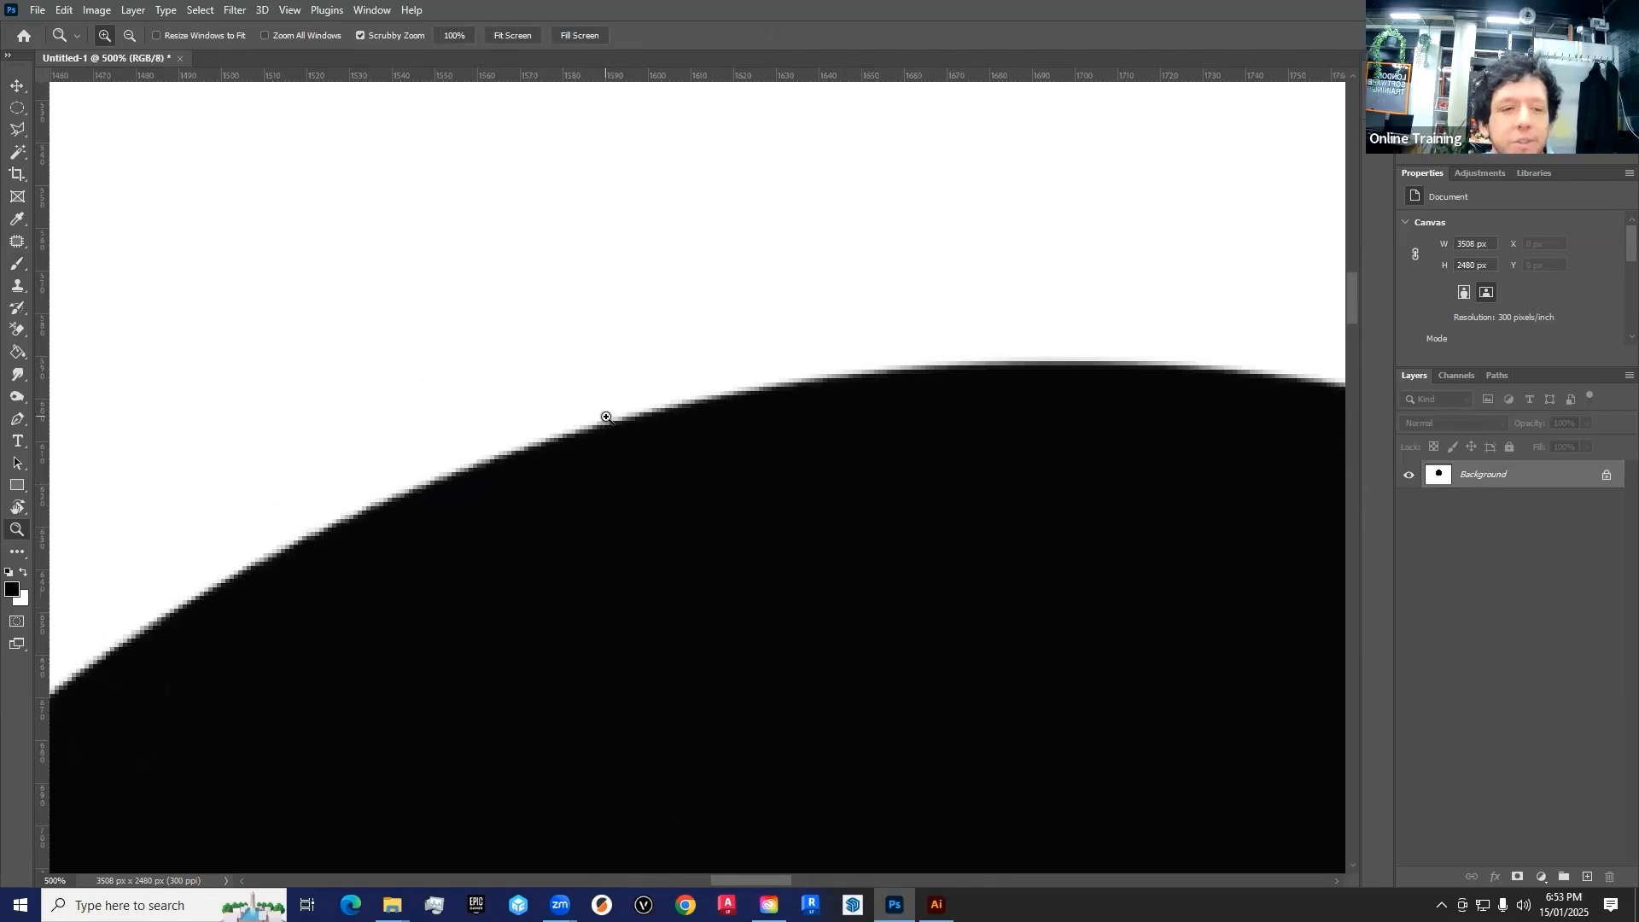
click(606, 417)
click(668, 484)
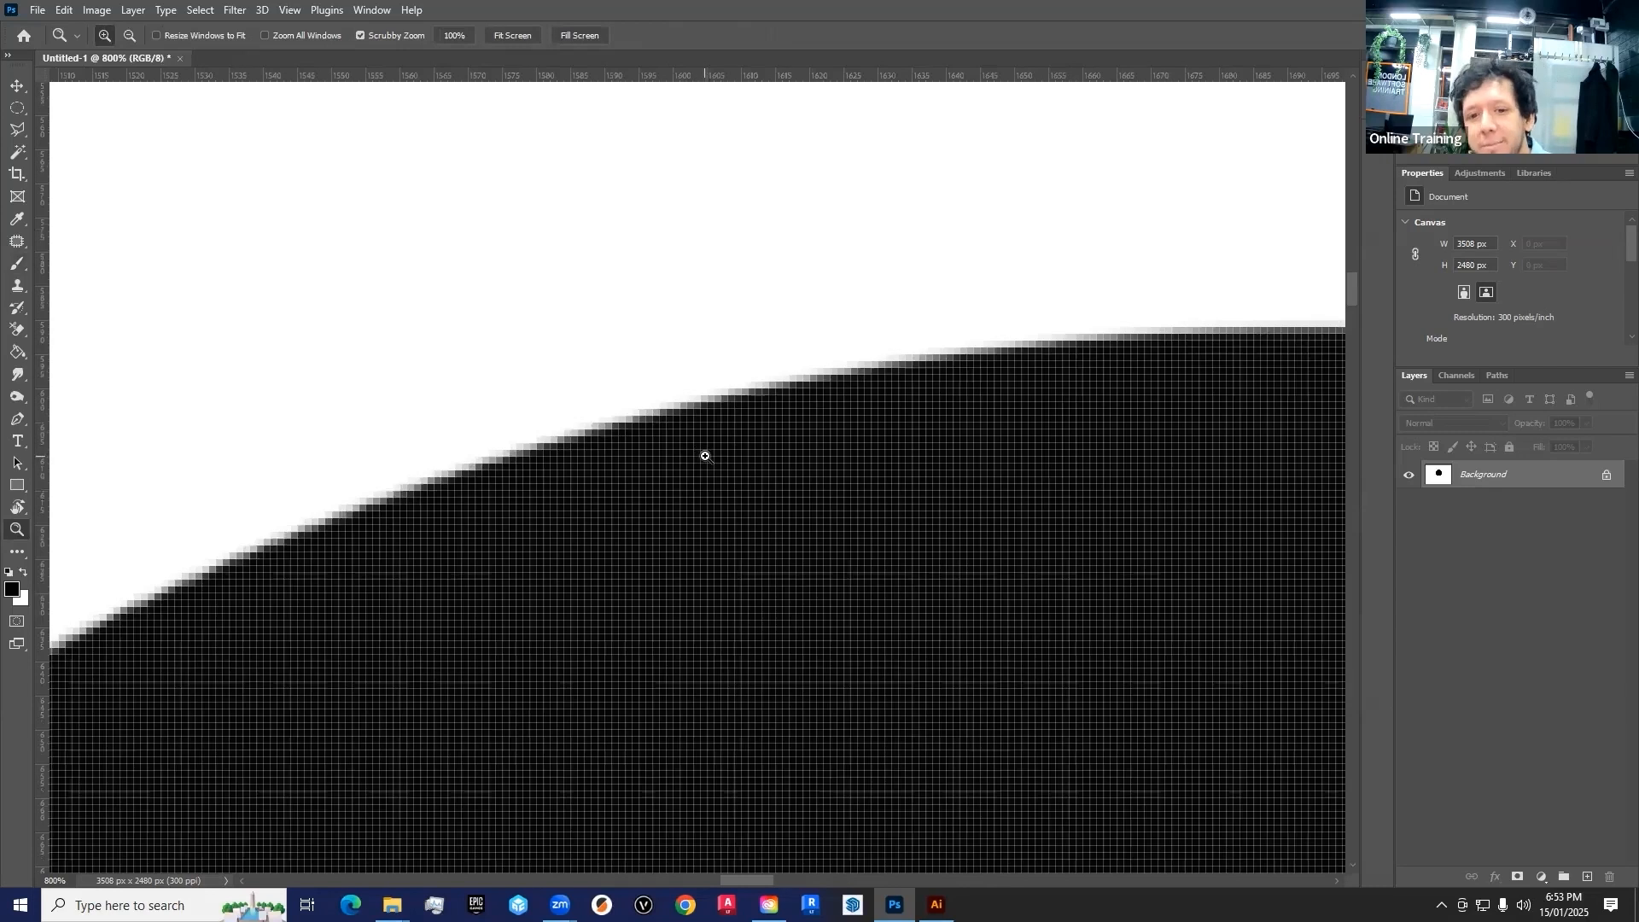
right_click(715, 421)
click(743, 435)
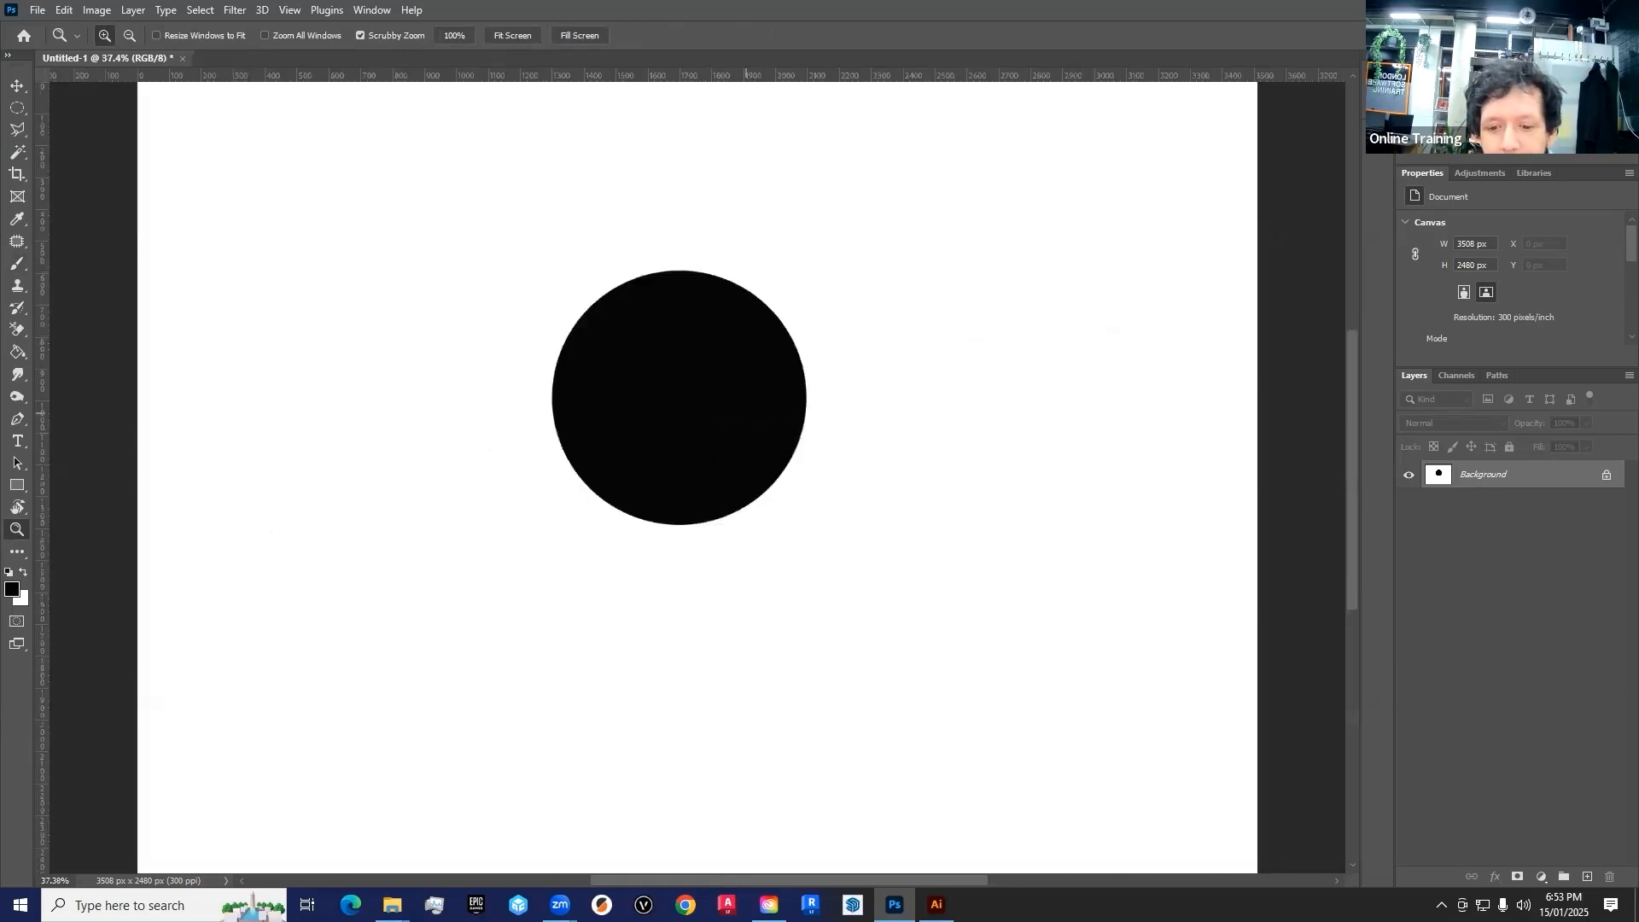
Switch to Illustrator and create a portrait A4 document of 210 x 297 mm in CMYK colour
key(alt+Tab)
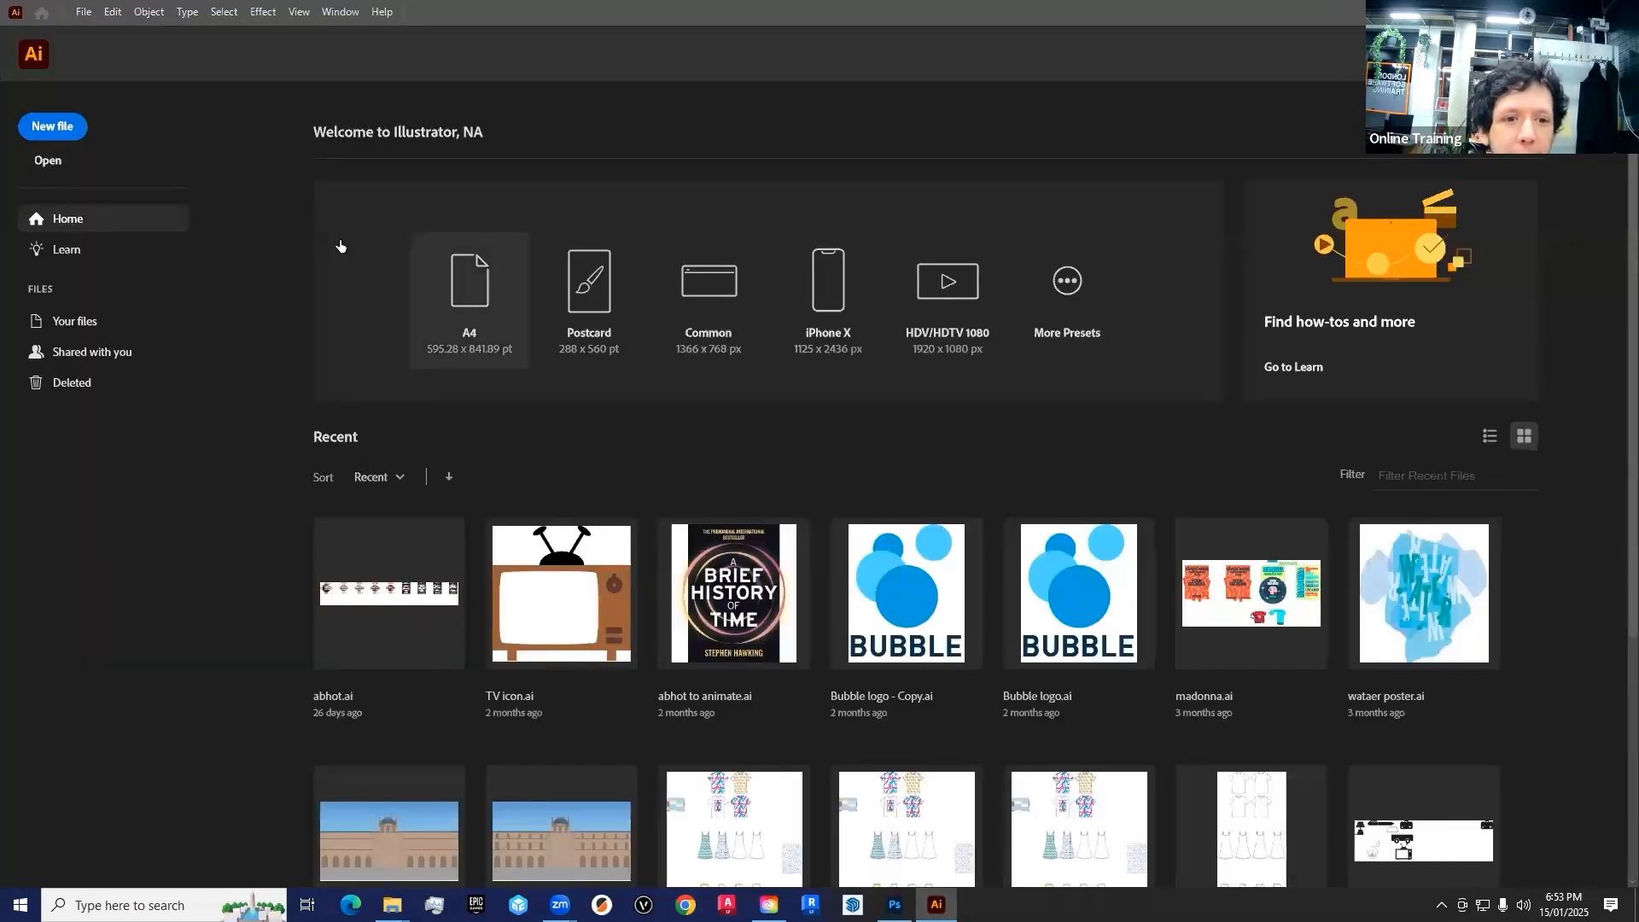
key(ctrl+n)
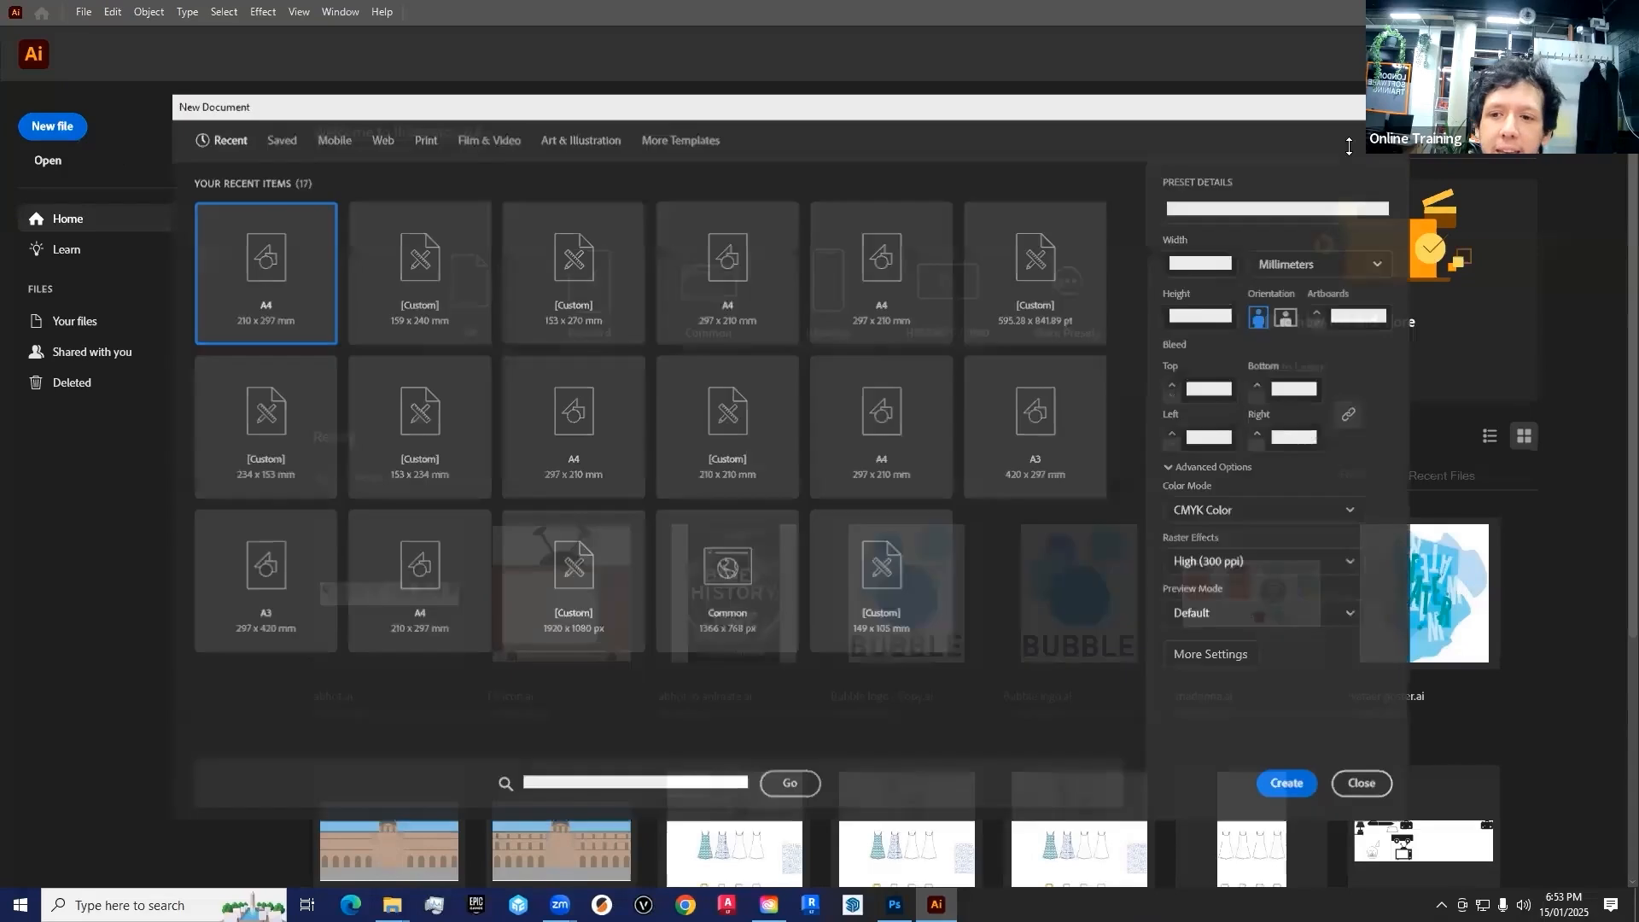
click(1276, 786)
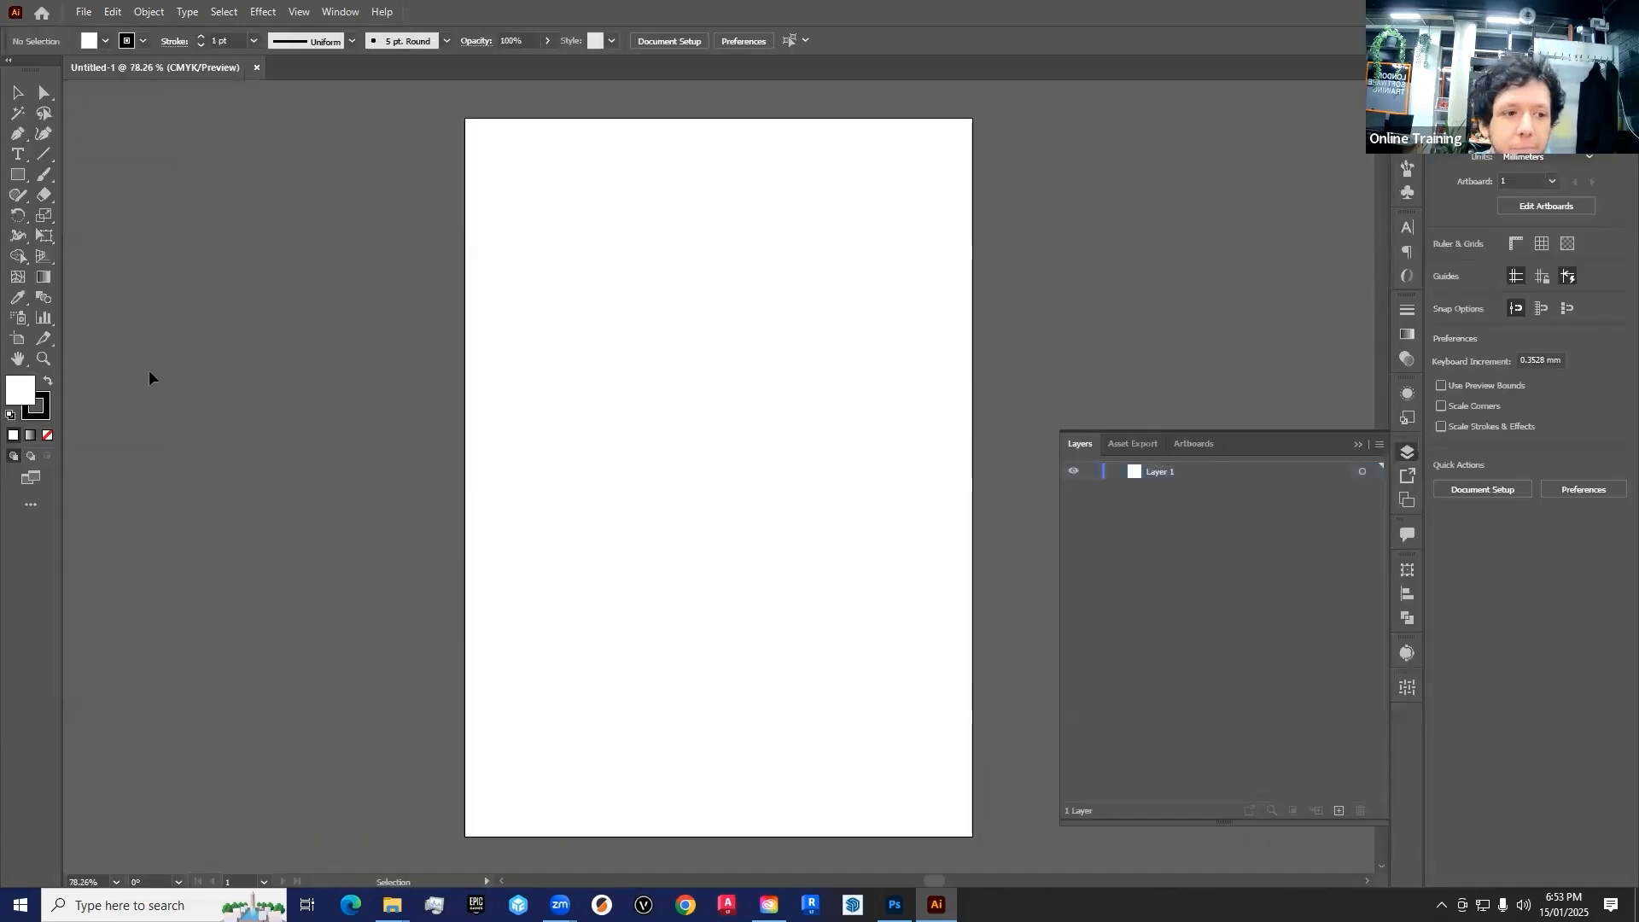
Swap the fill and stroke colours and draw a black-filled circle about 90 mm in diameter on the upper half of the artboard
click(47, 381)
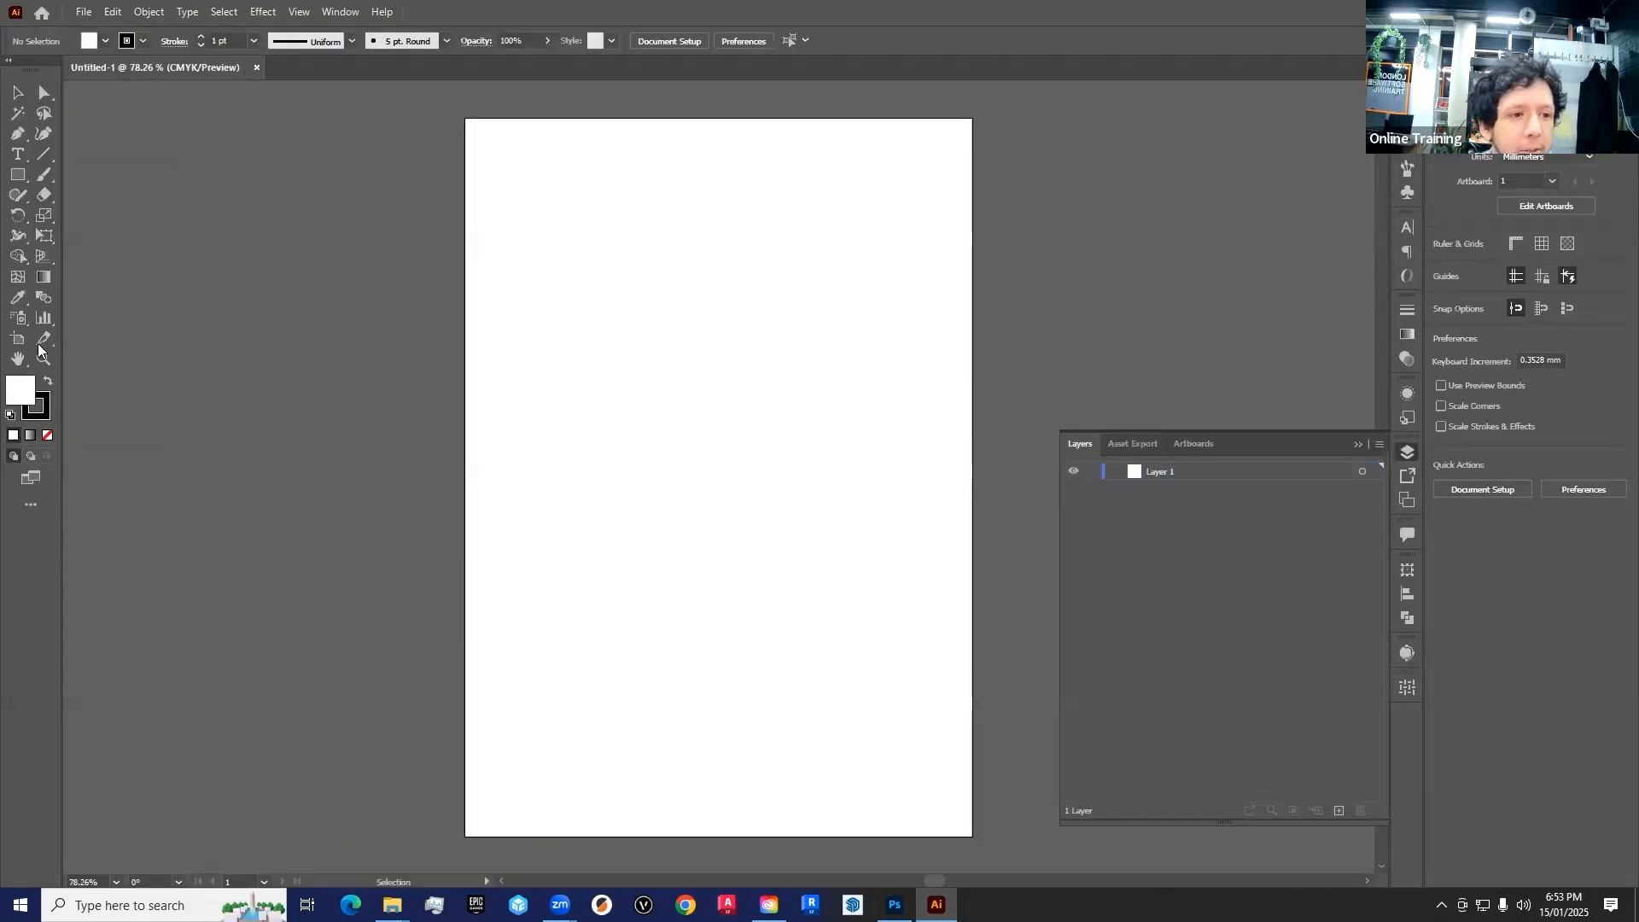
click(25, 177)
click(82, 215)
drag(614, 250, 830, 465)
Examine the upper edge of the vector circle at up to 3200% magnification
key(z)
click(900, 227)
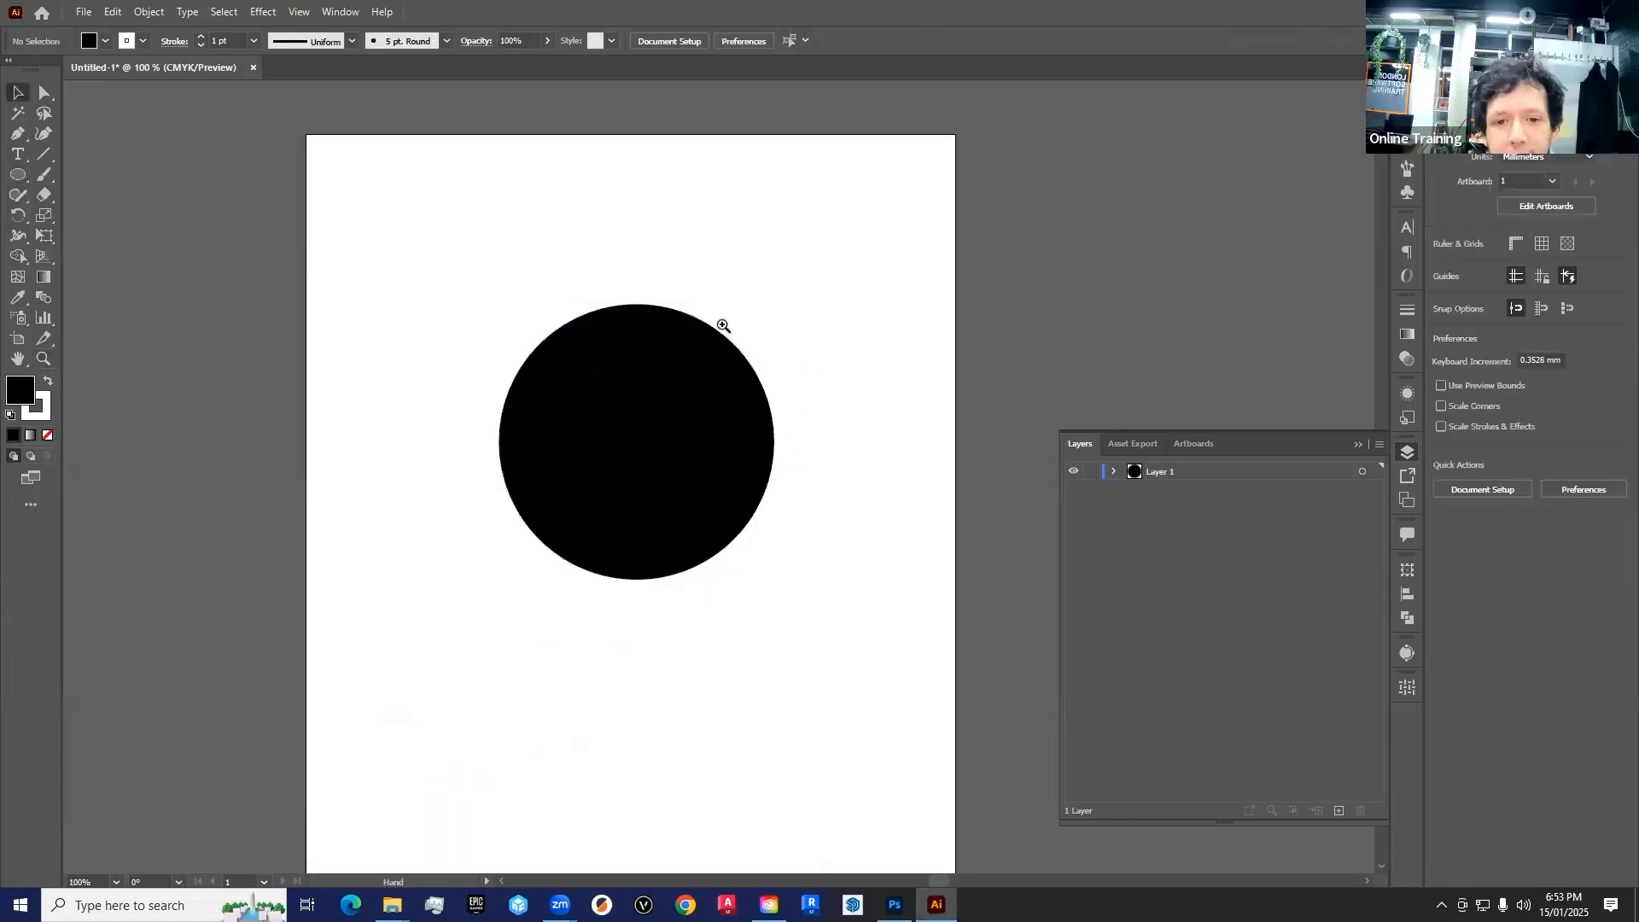
click(730, 536)
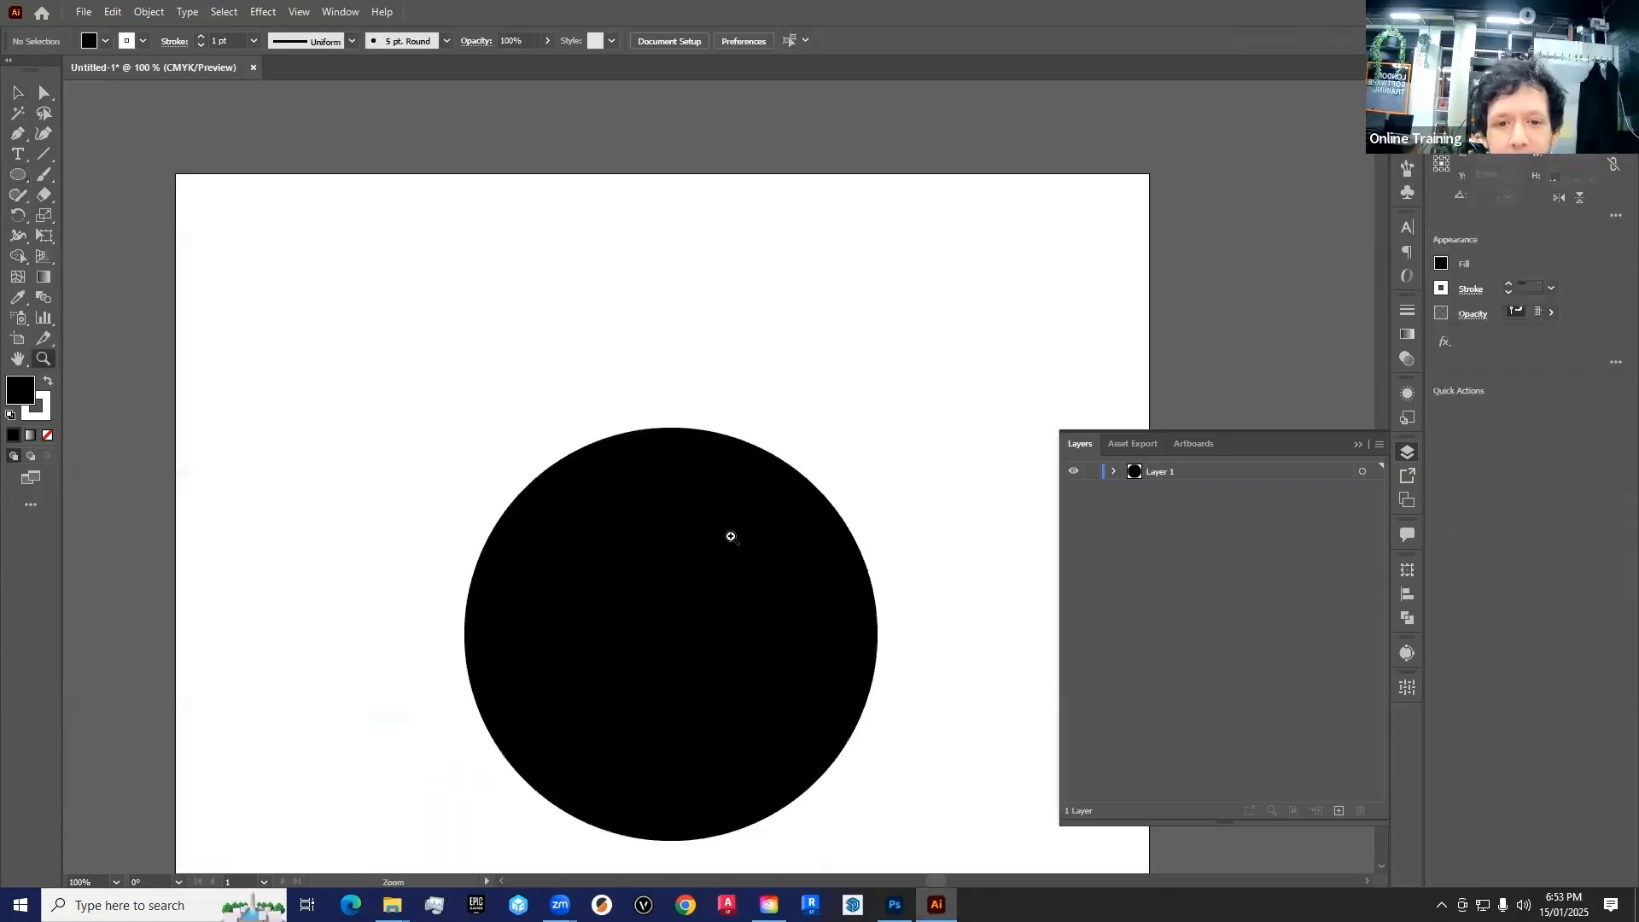
click(666, 454)
click(695, 479)
click(692, 494)
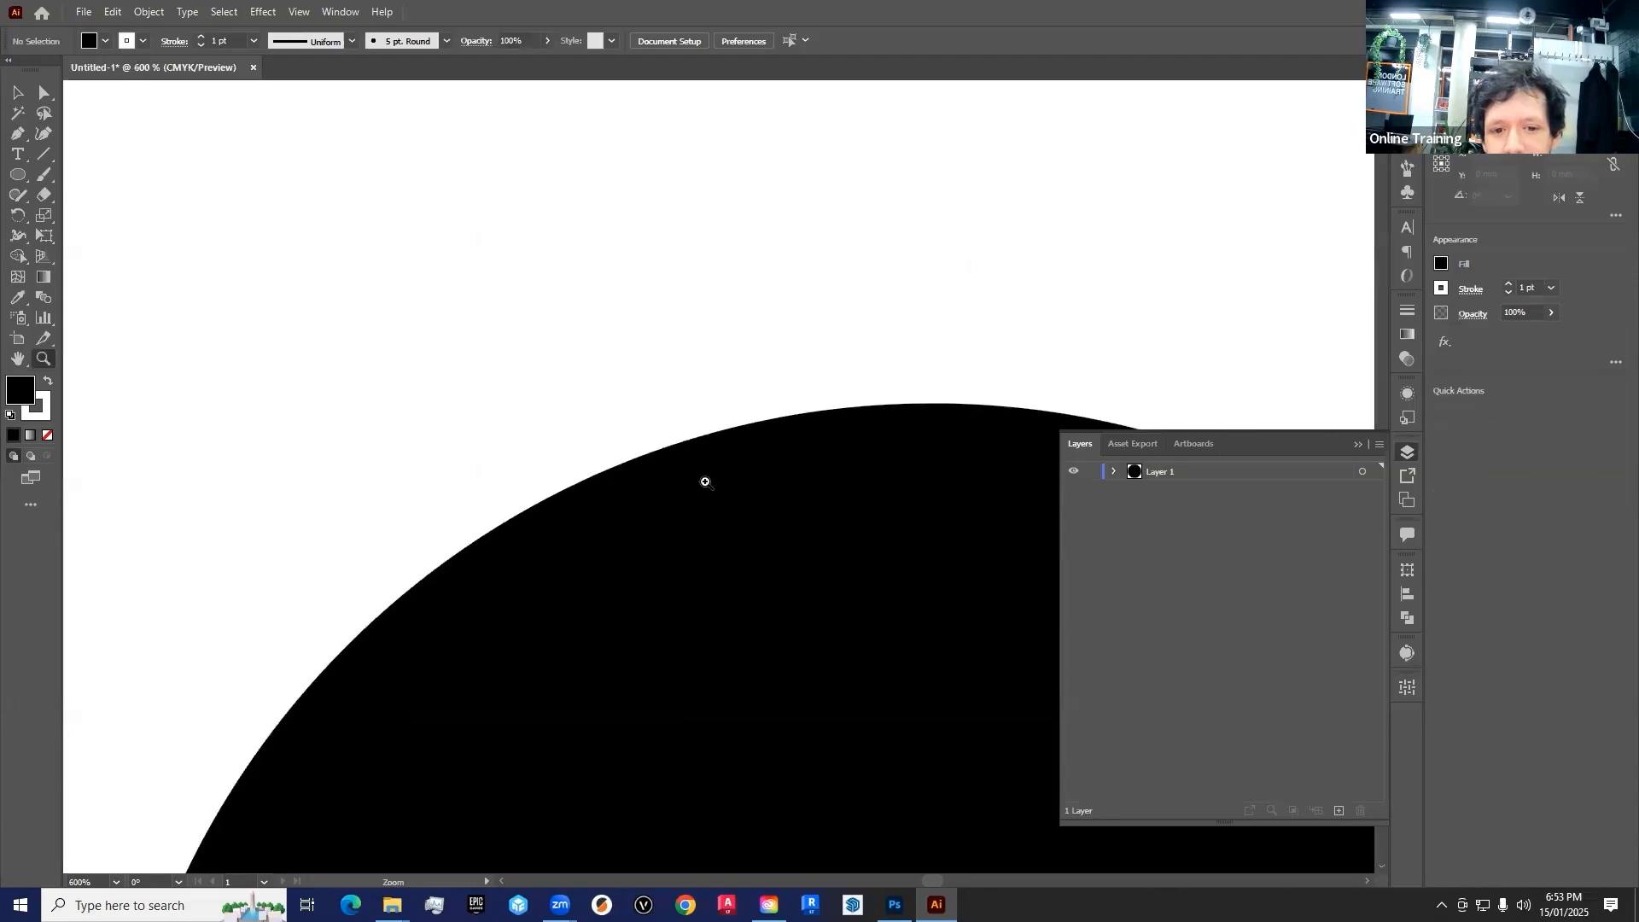
click(711, 472)
click(722, 450)
click(725, 449)
click(743, 450)
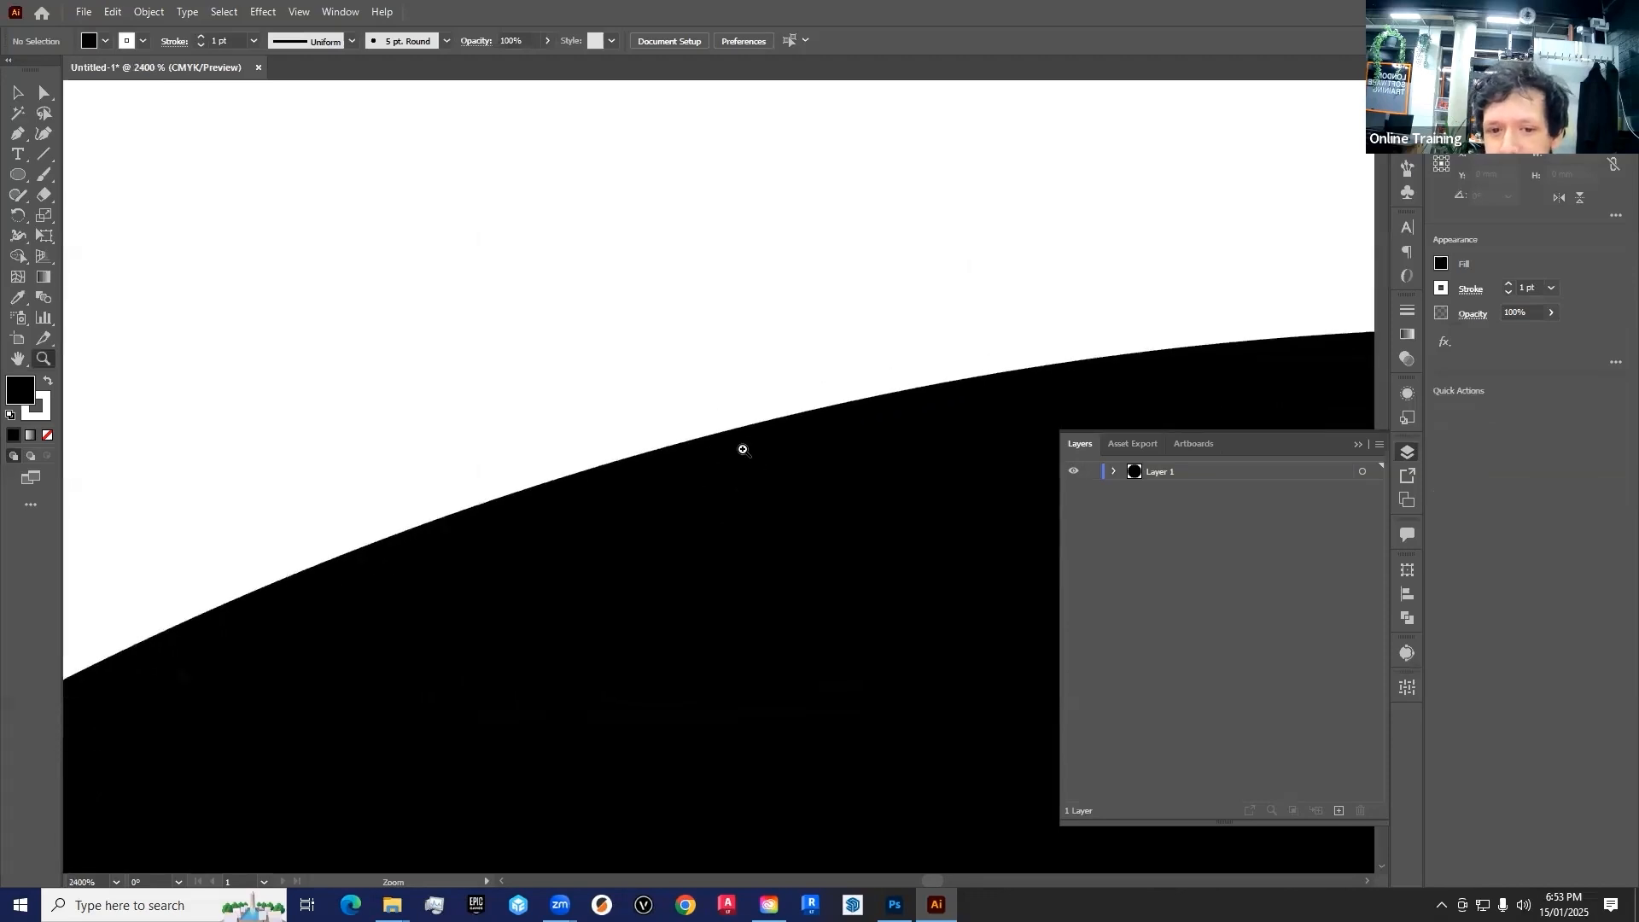
click(743, 450)
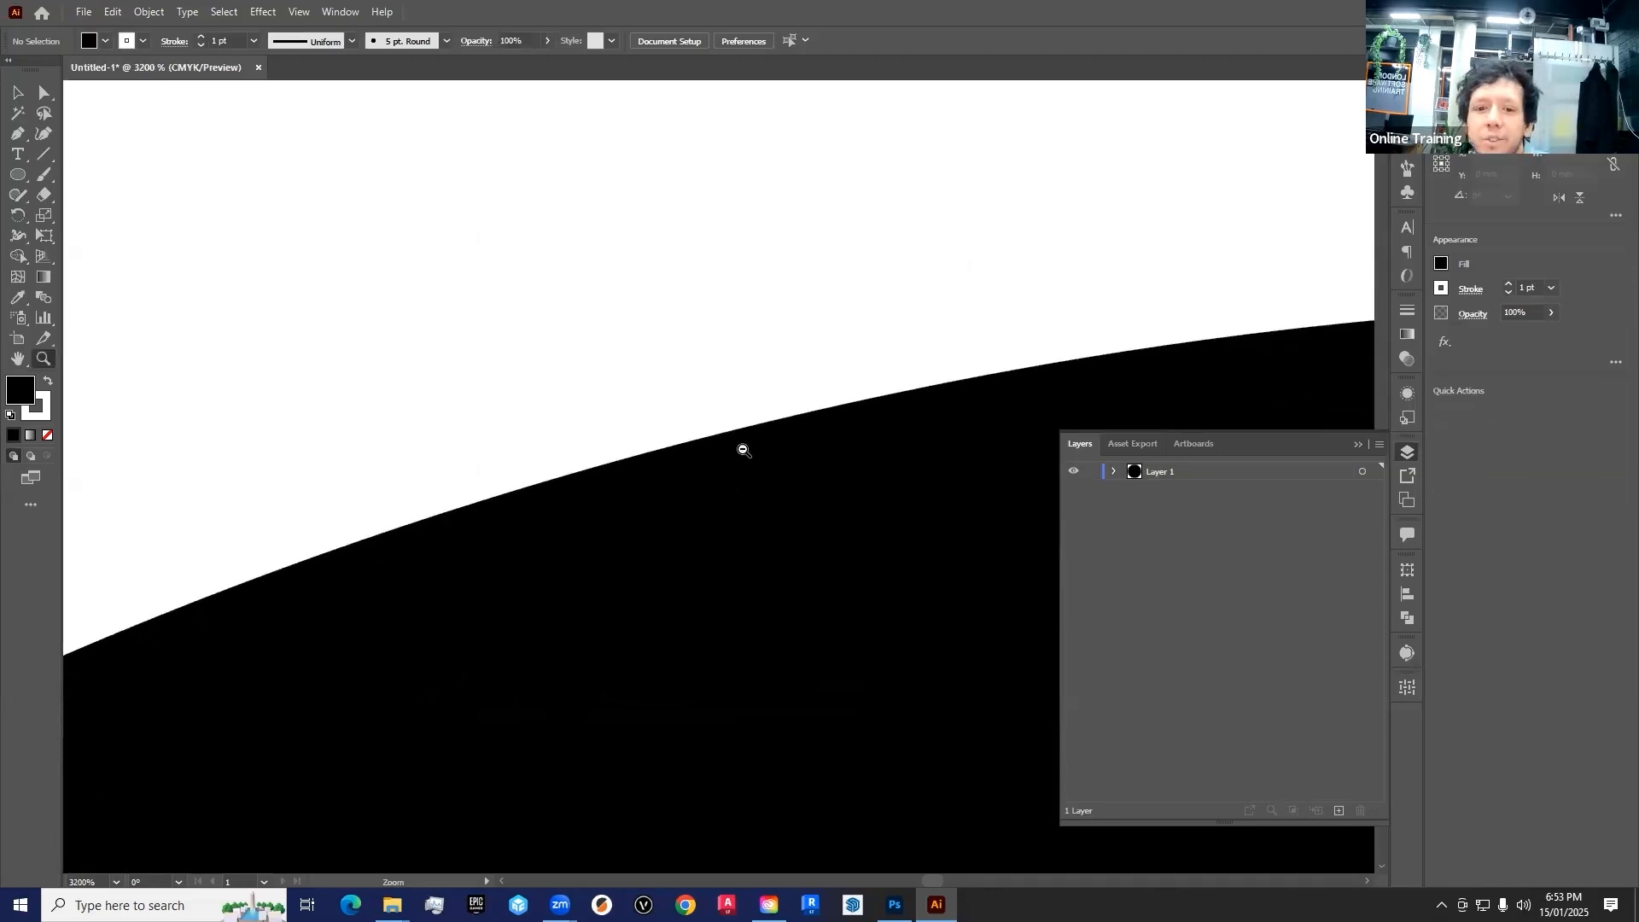
Switch between Photoshop and Illustrator to compare the magnified edges of the painted dot and the vector circle
key(alt+Tab)
click(683, 262)
click(684, 262)
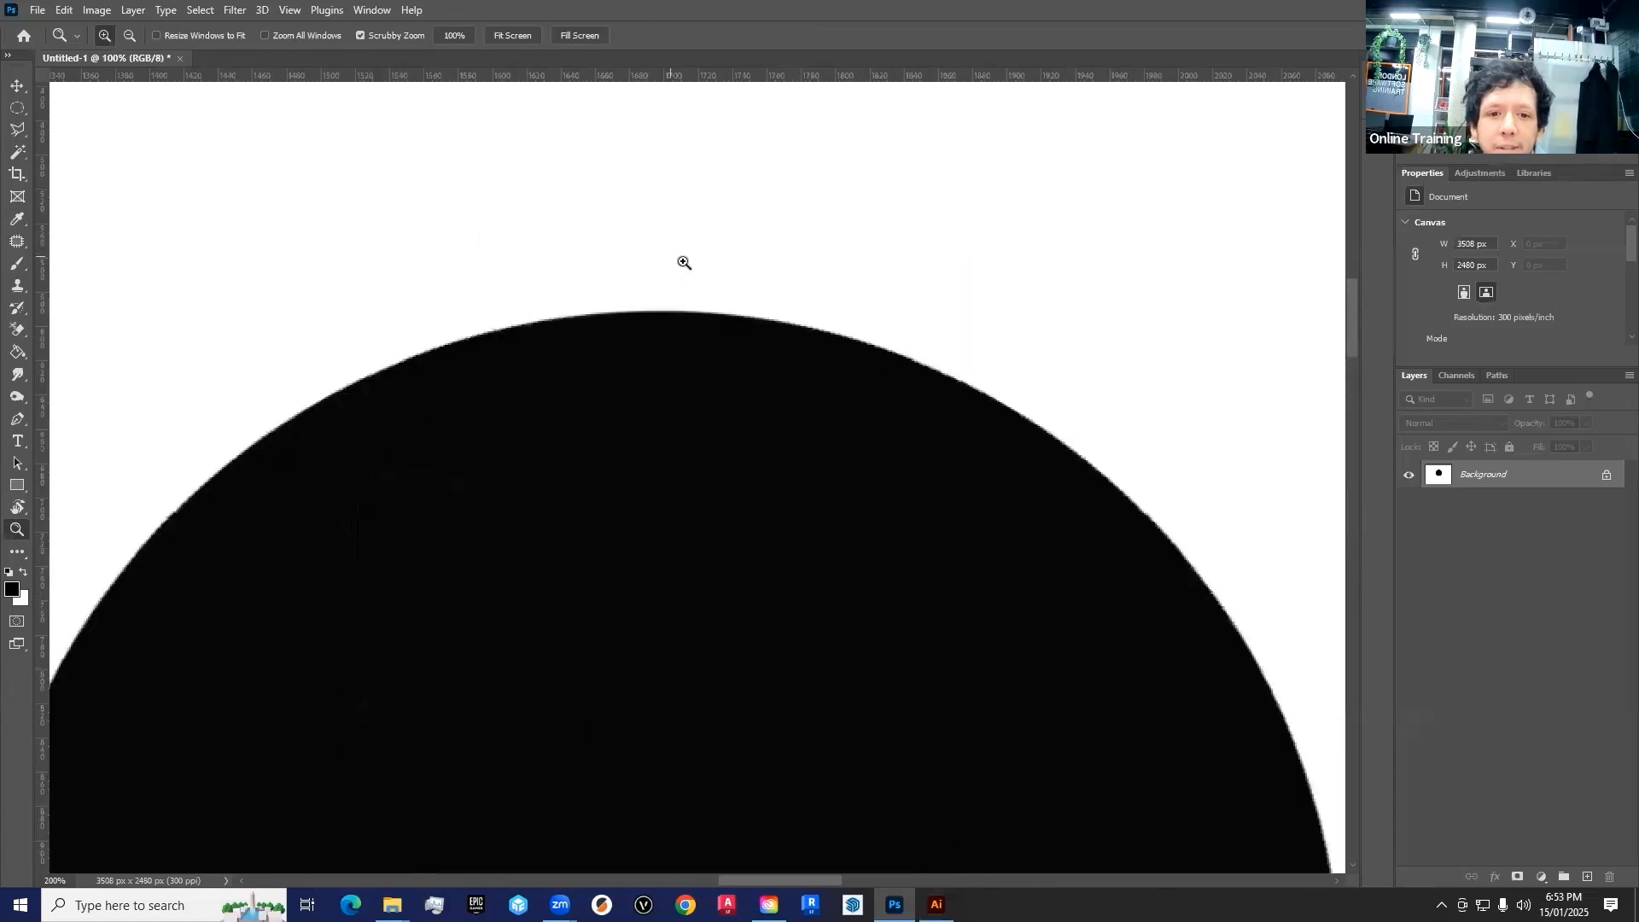
scroll(820, 386, up, 3)
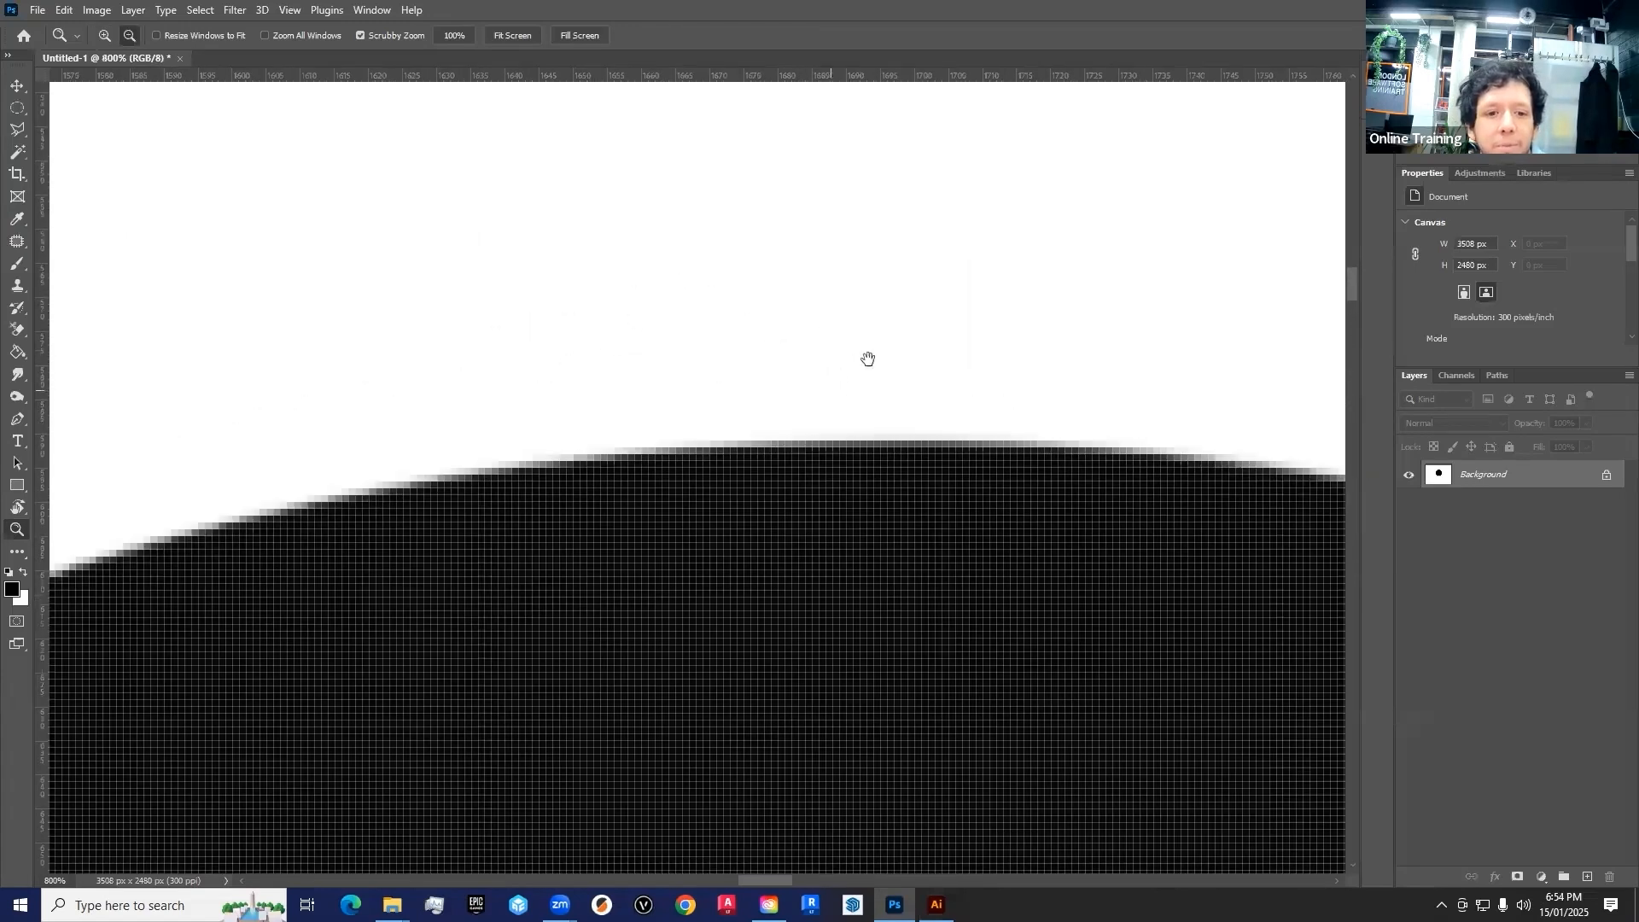
scroll(879, 353, down, 2)
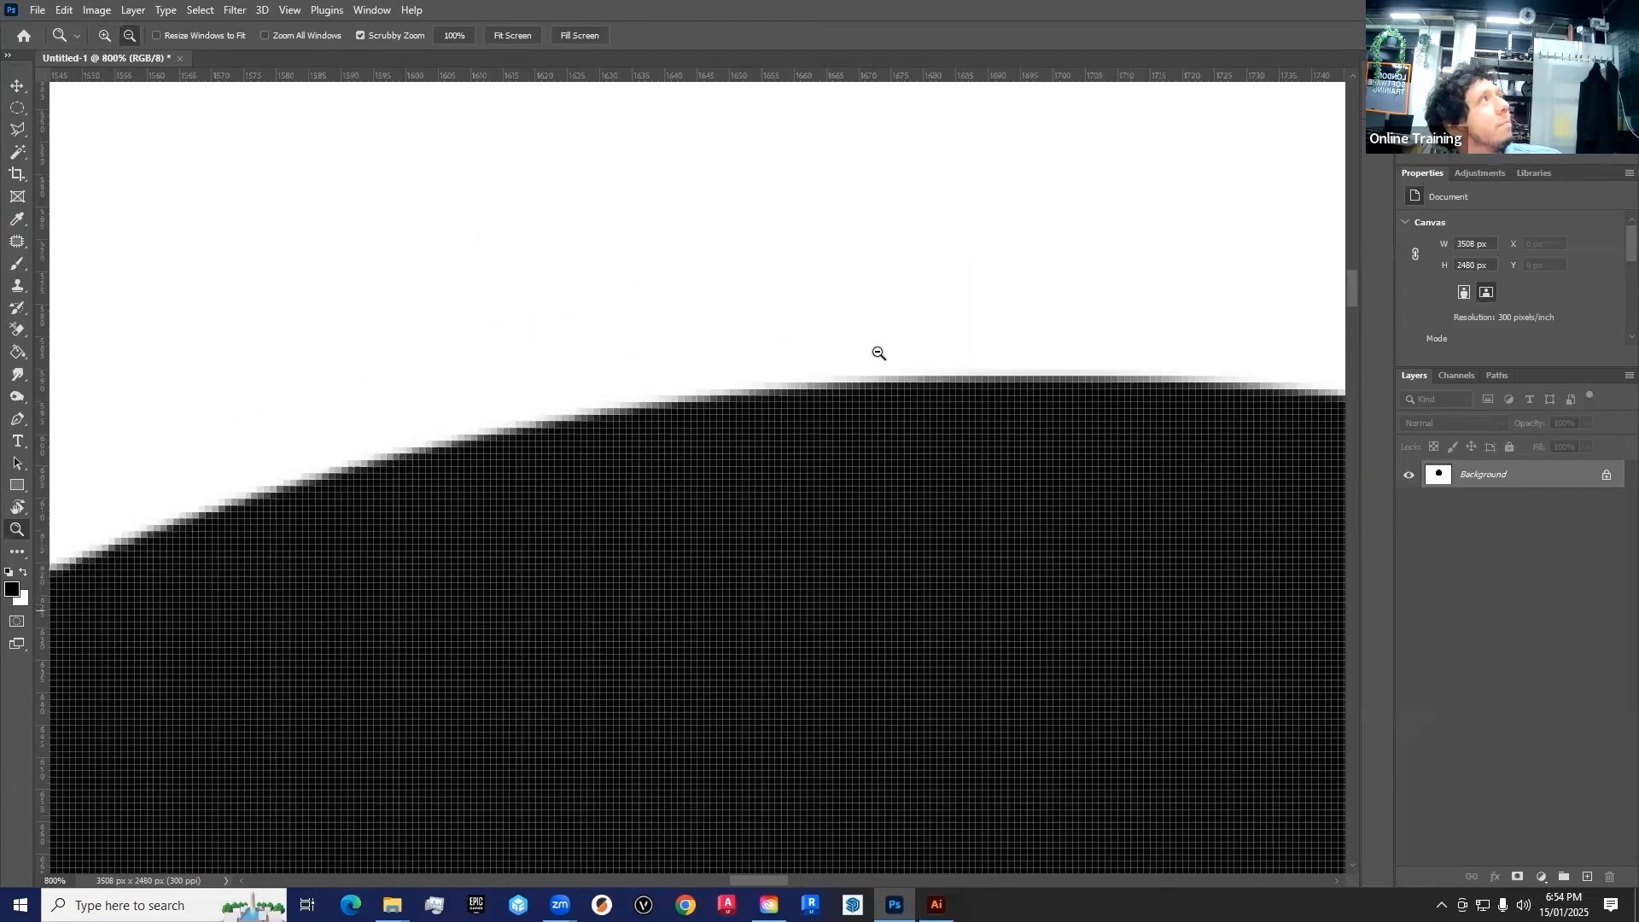
key(alt+Tab)
key(alt+Tab)
key(alt+Tab)
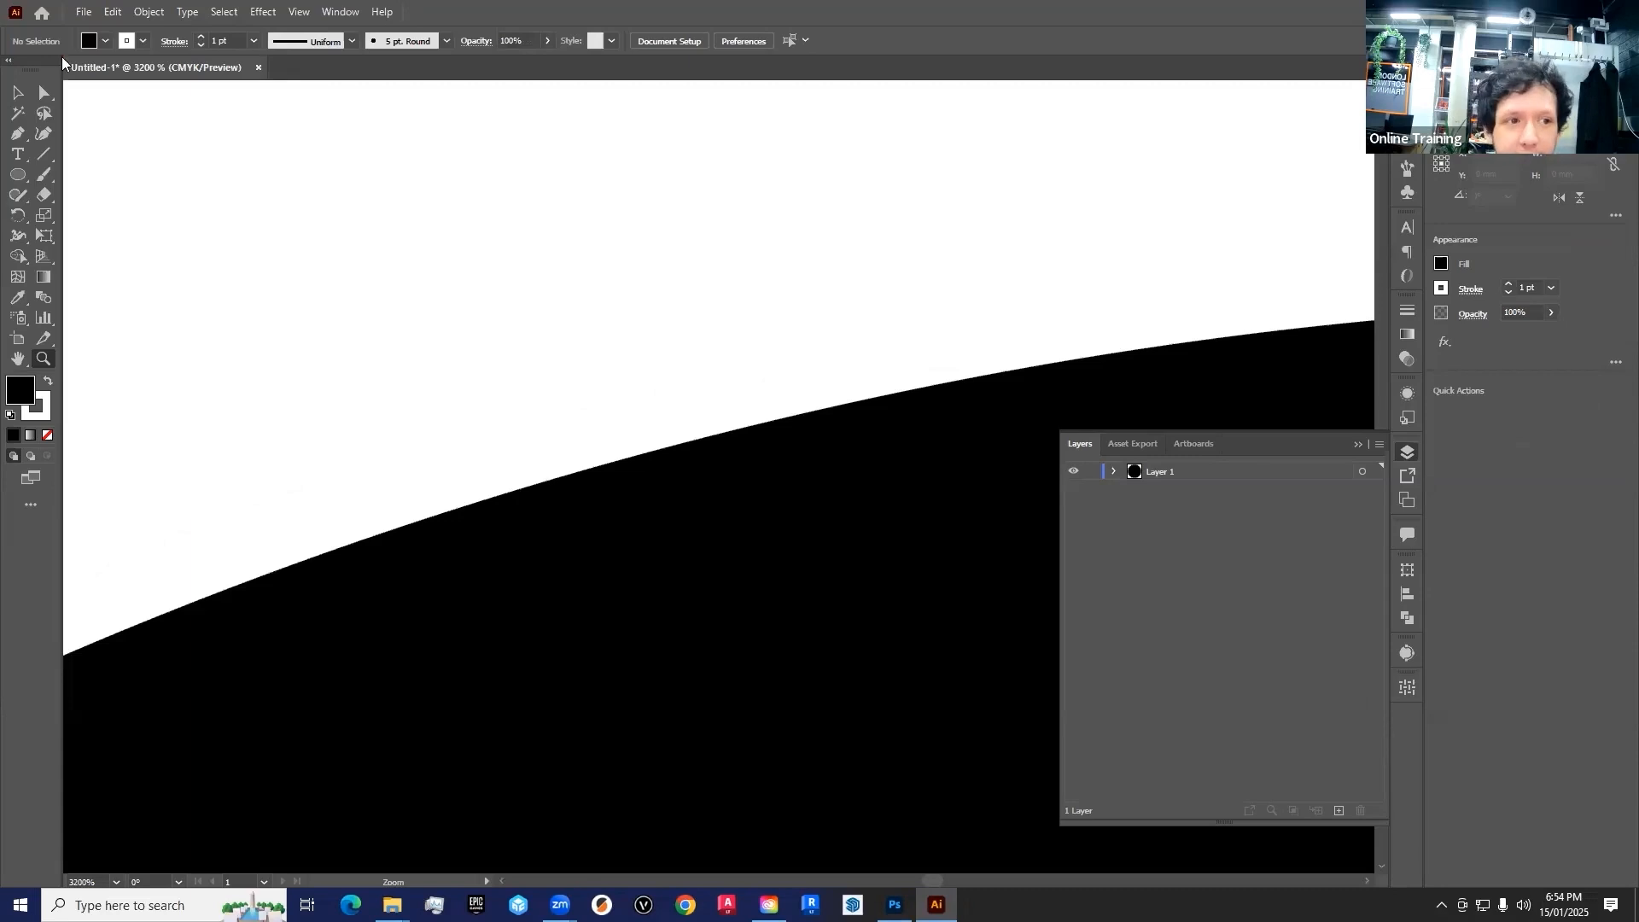
Close the Illustrator circle document without saving and bring up the 1 Resources folder window
key(ctrl+w)
click(904, 476)
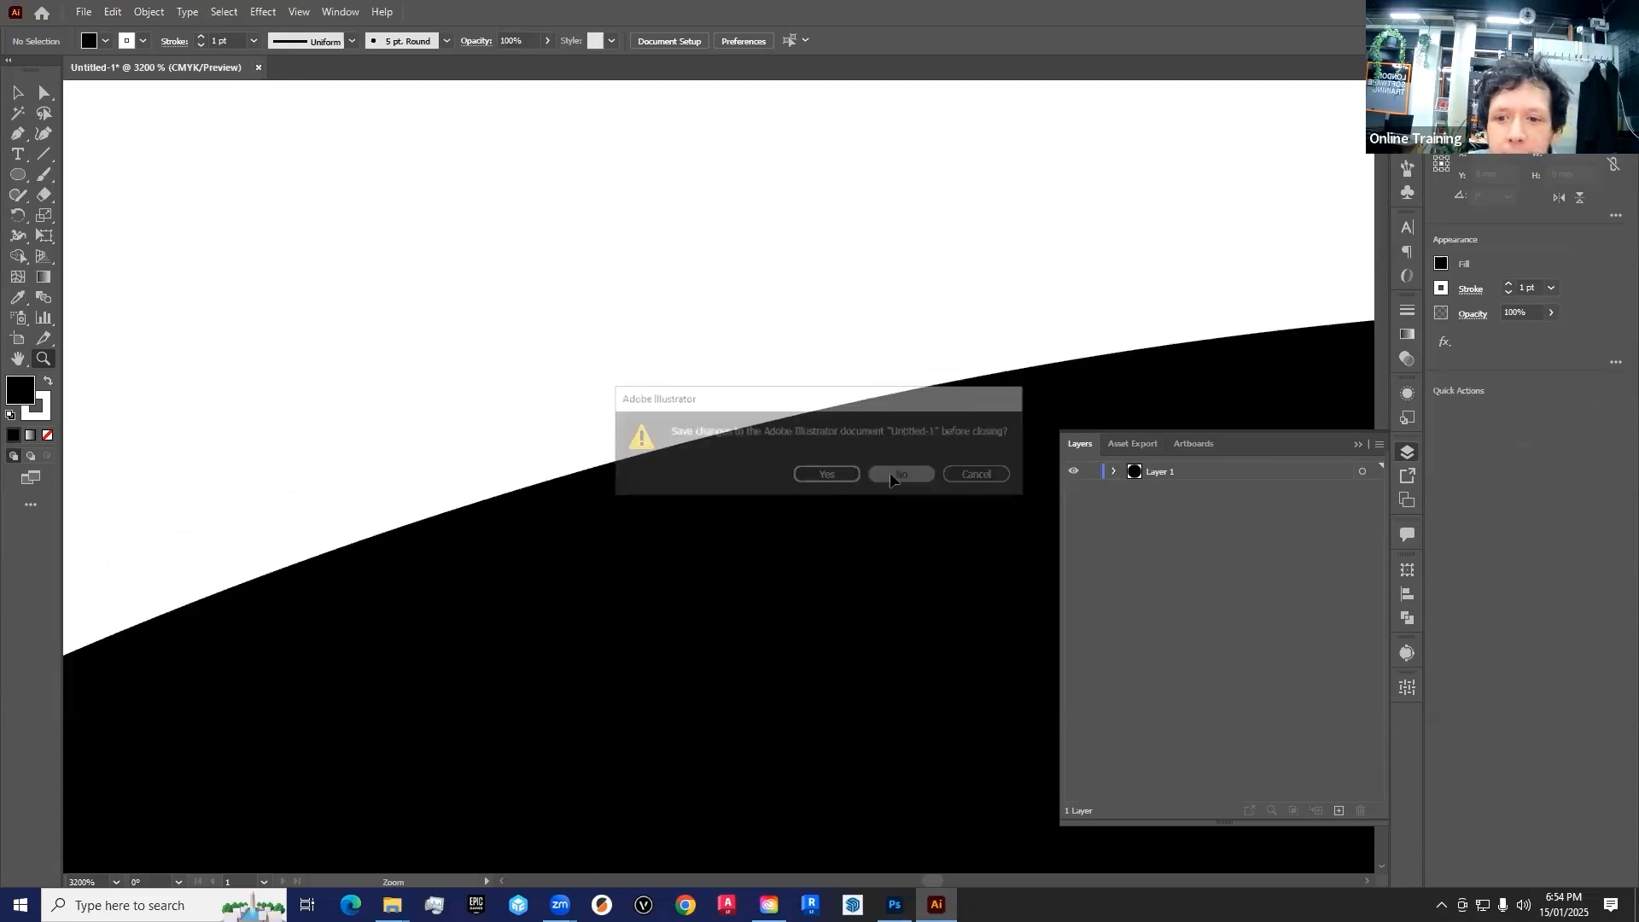
mouse_move(392, 903)
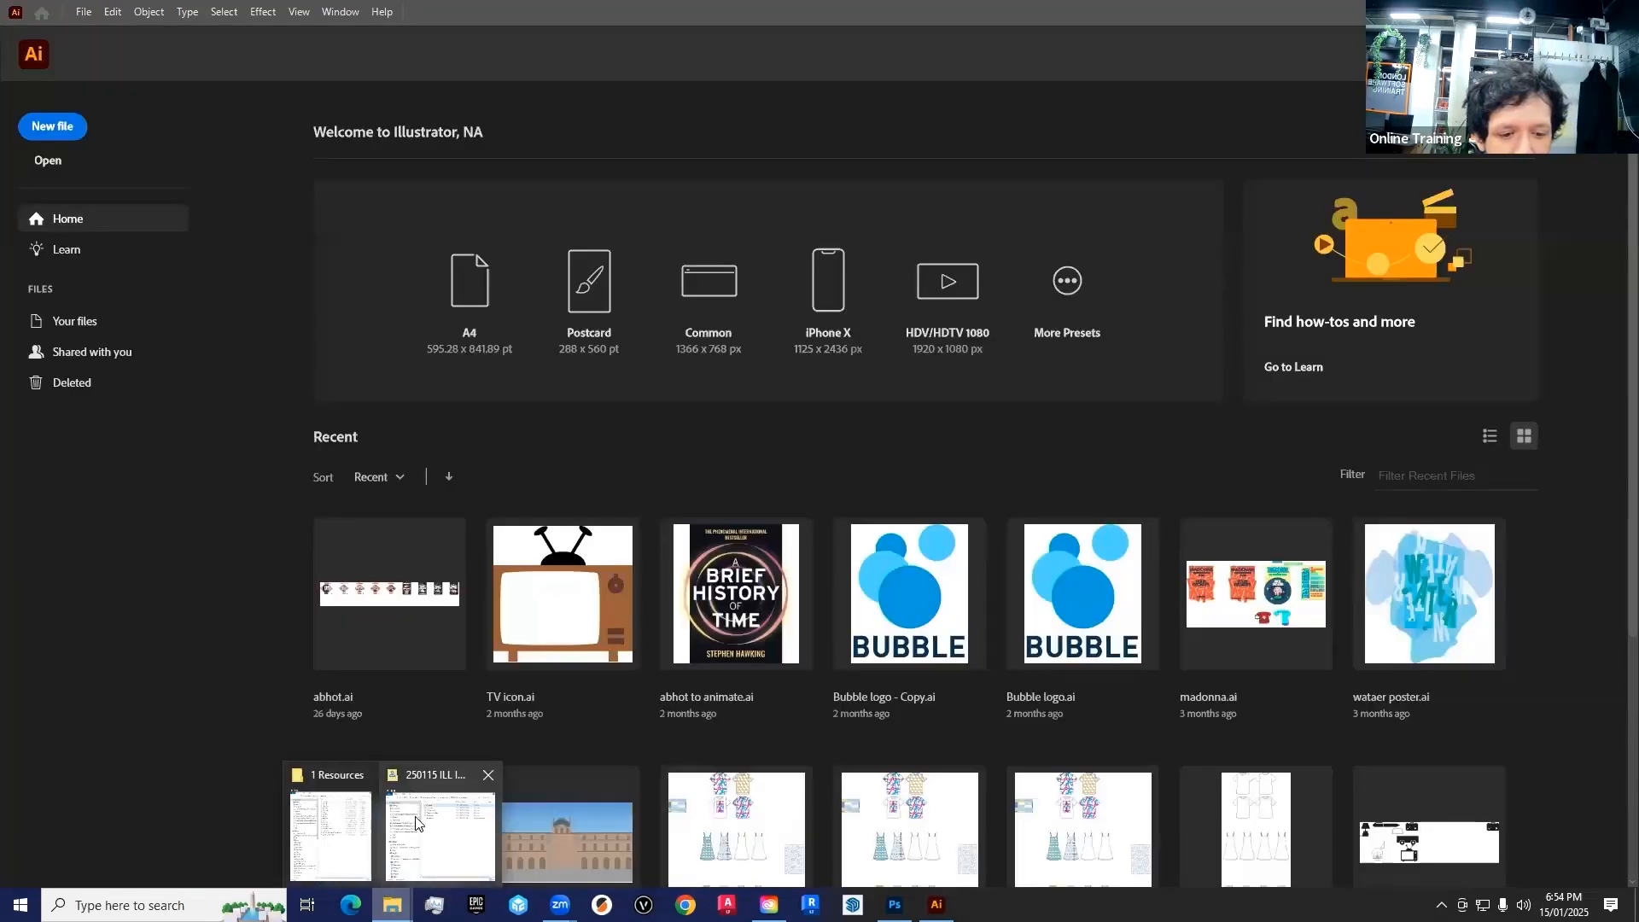
click(330, 832)
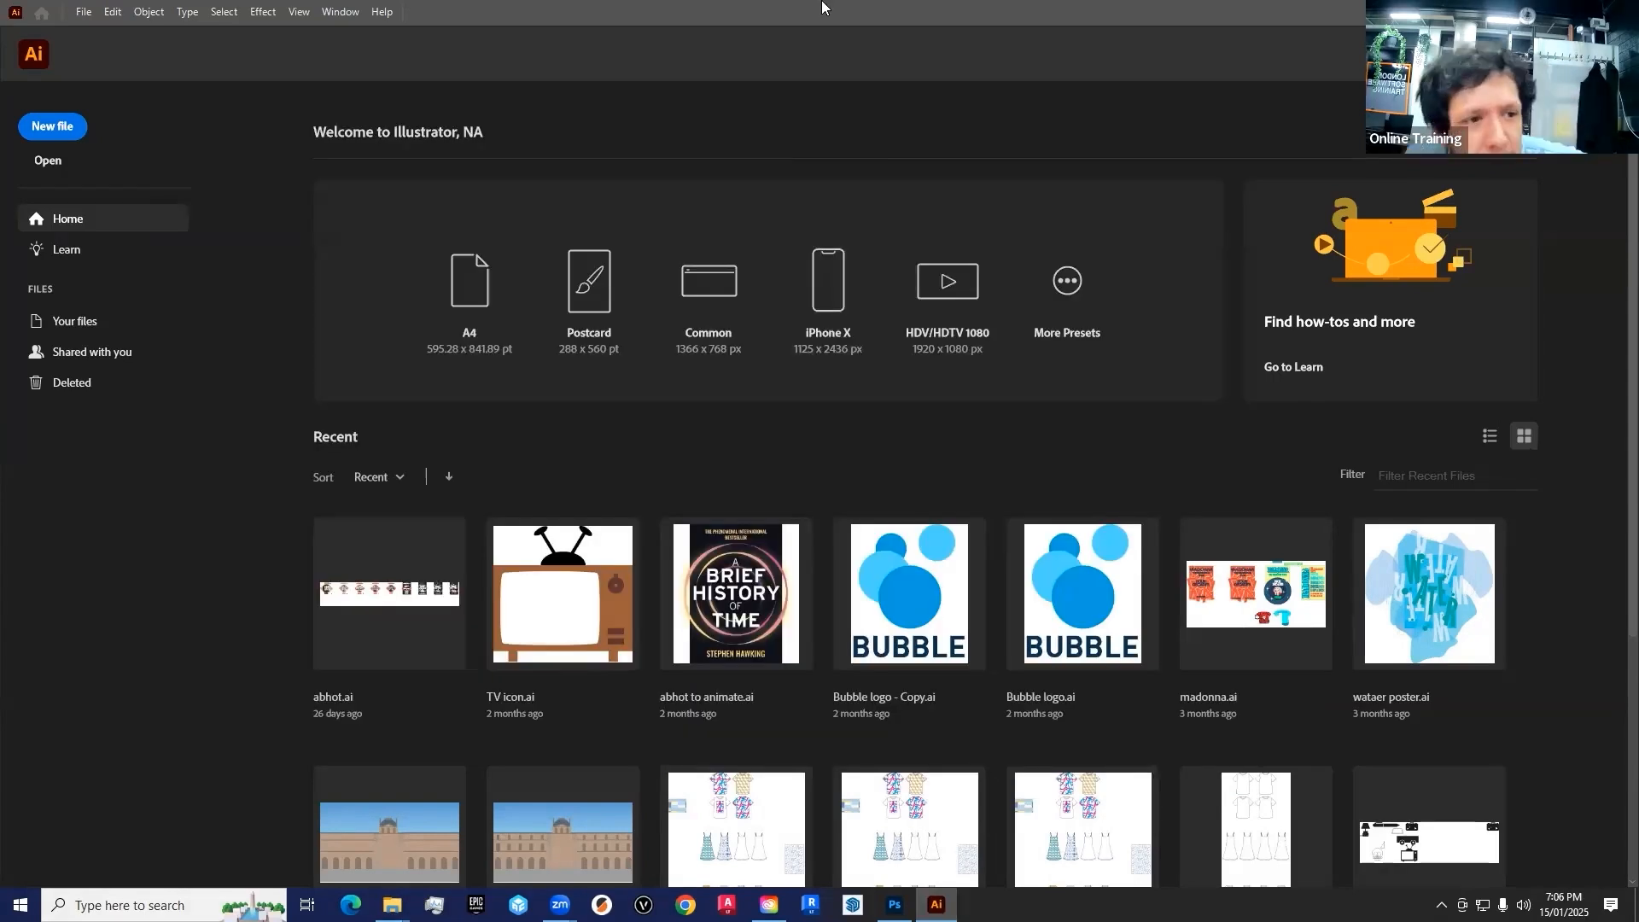
Start a new Illustrator document and review the Web, Print, Film & Video and Art & Illustration preset categories
click(49, 127)
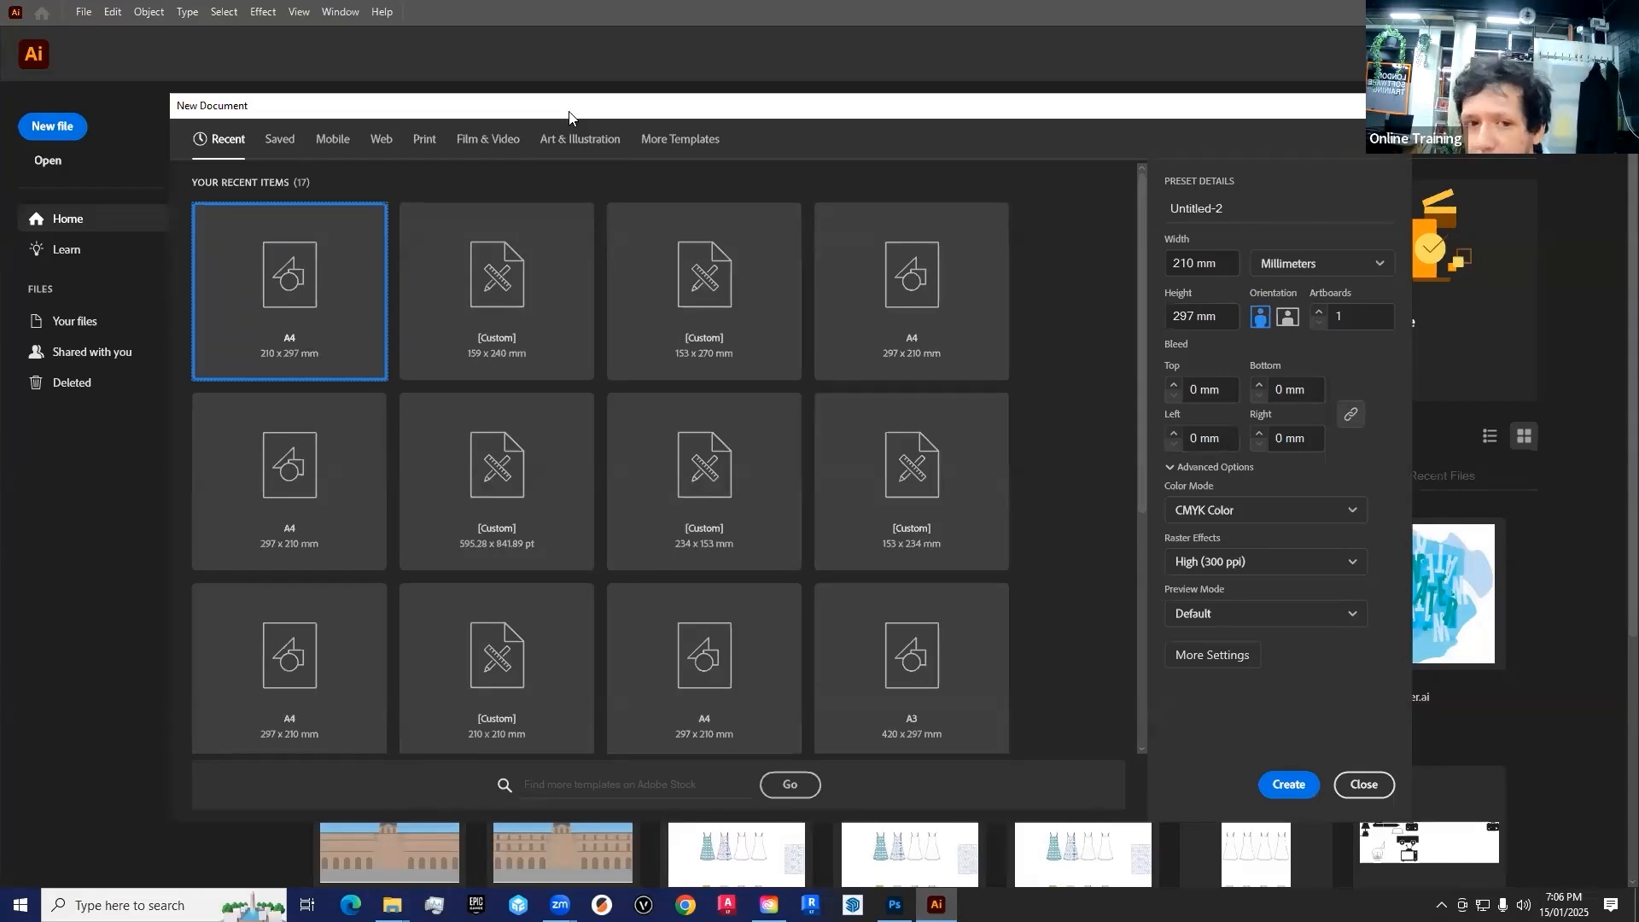
click(367, 138)
click(384, 139)
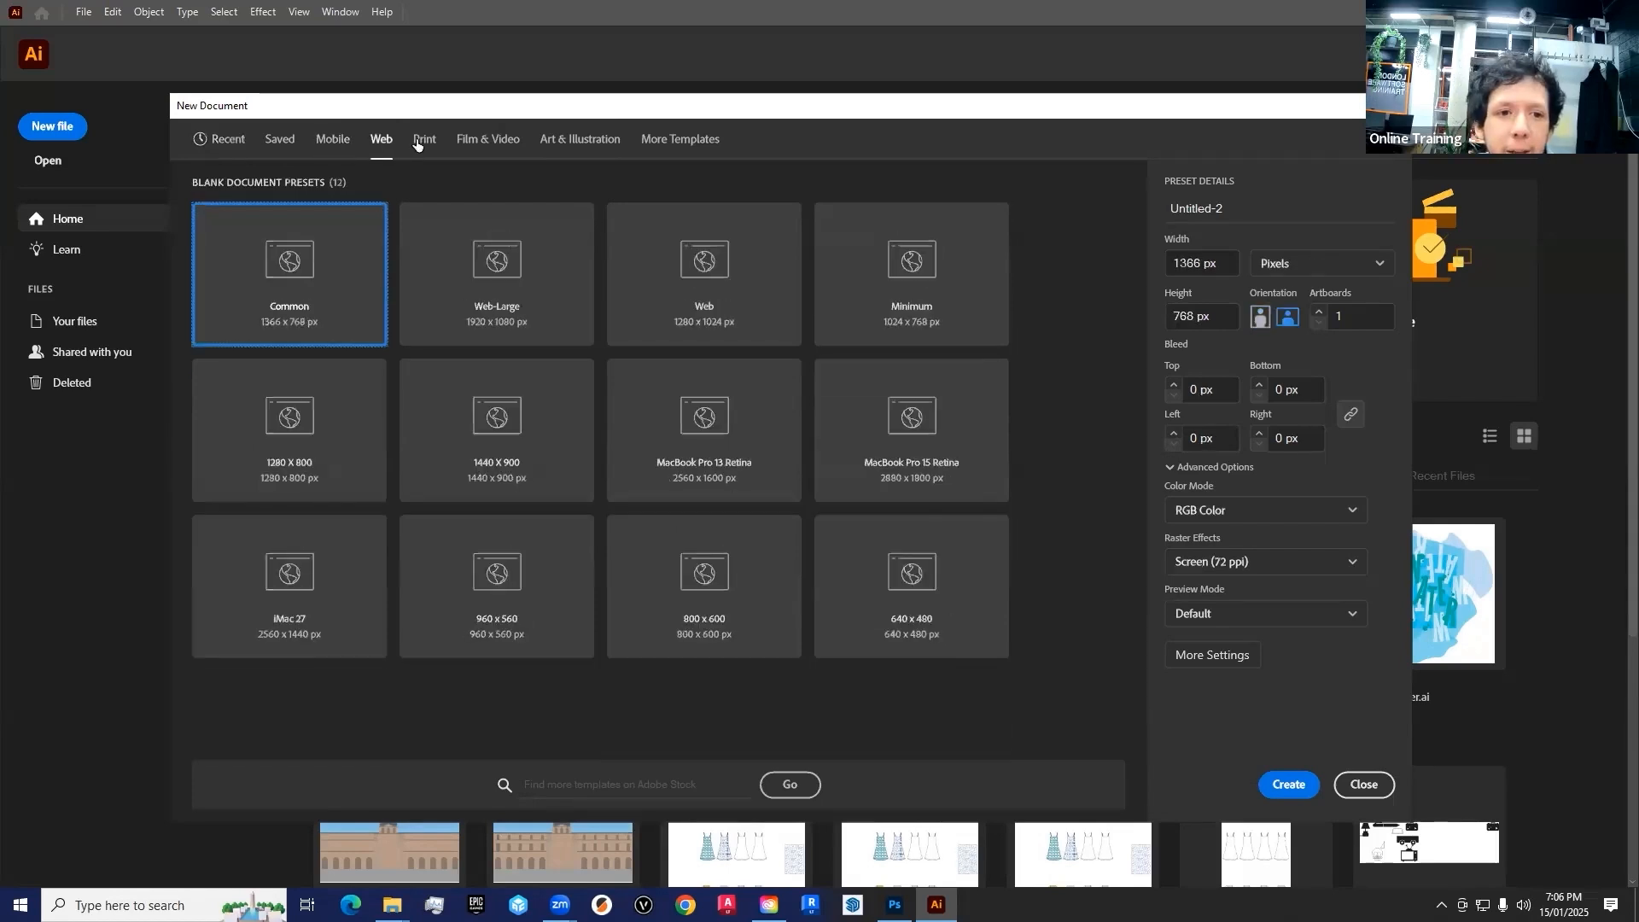
click(420, 139)
click(487, 138)
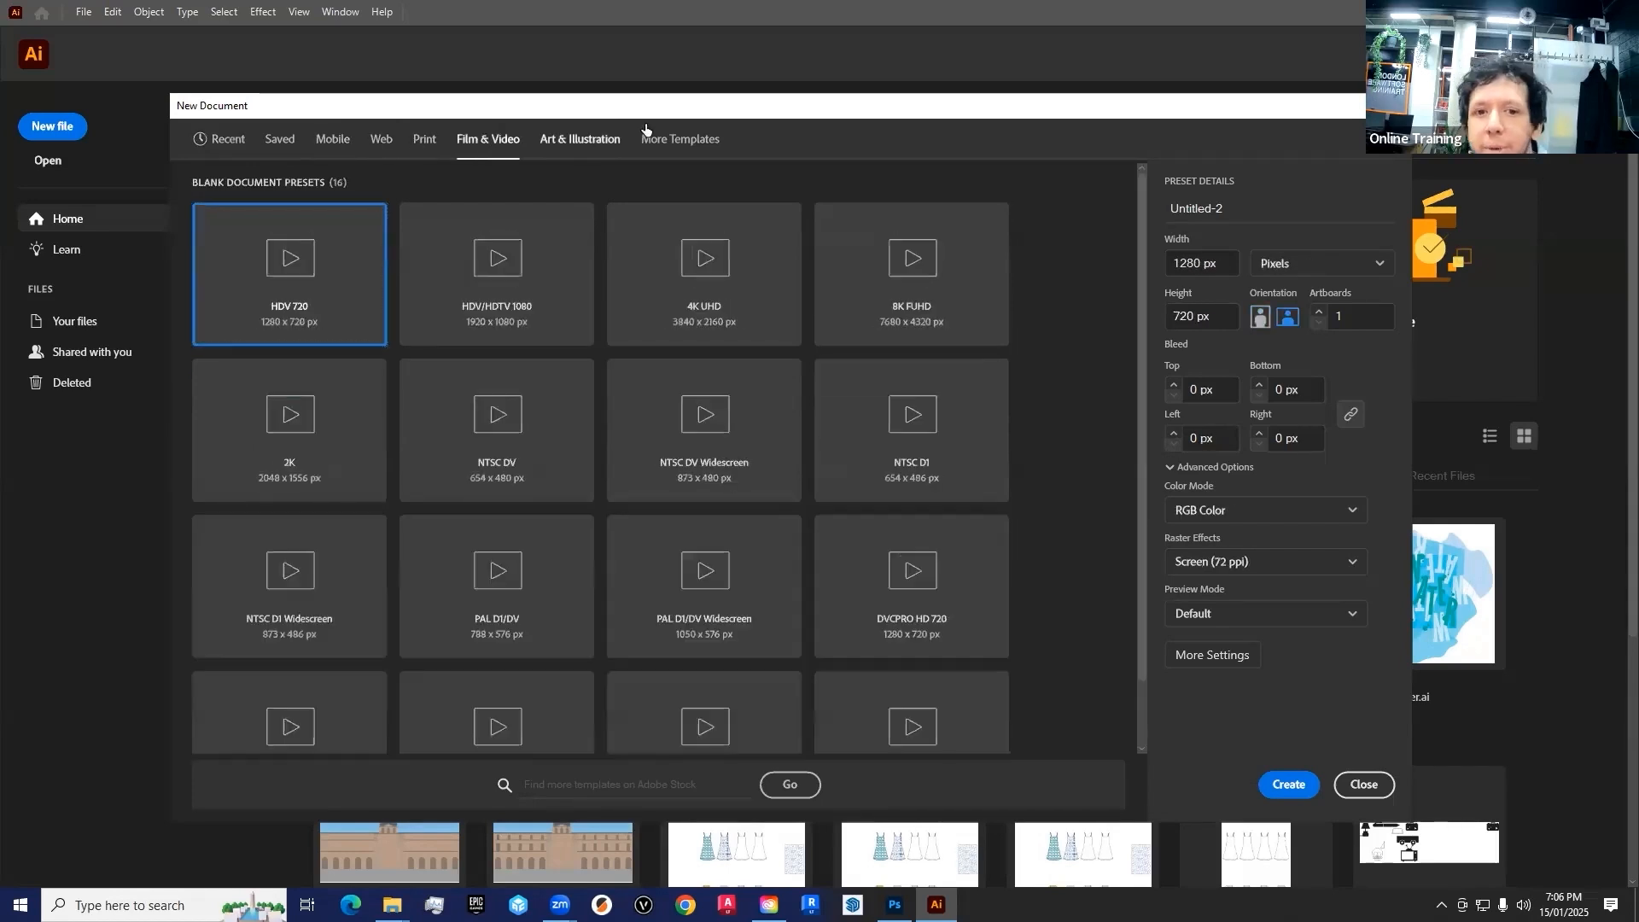
click(572, 138)
click(488, 139)
click(424, 139)
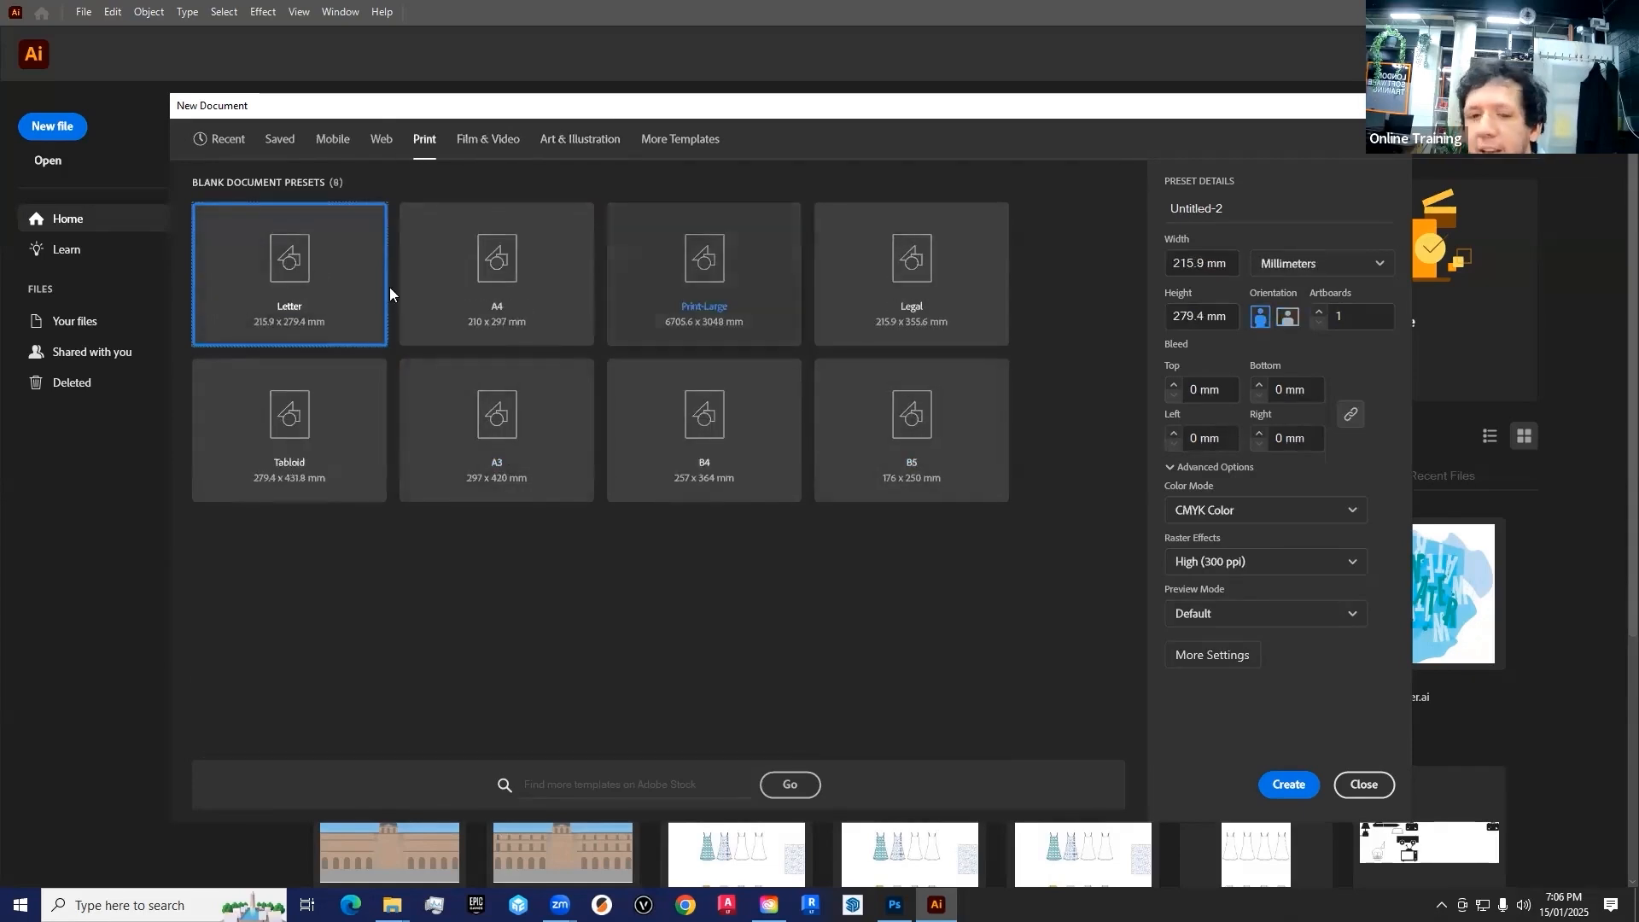
click(488, 139)
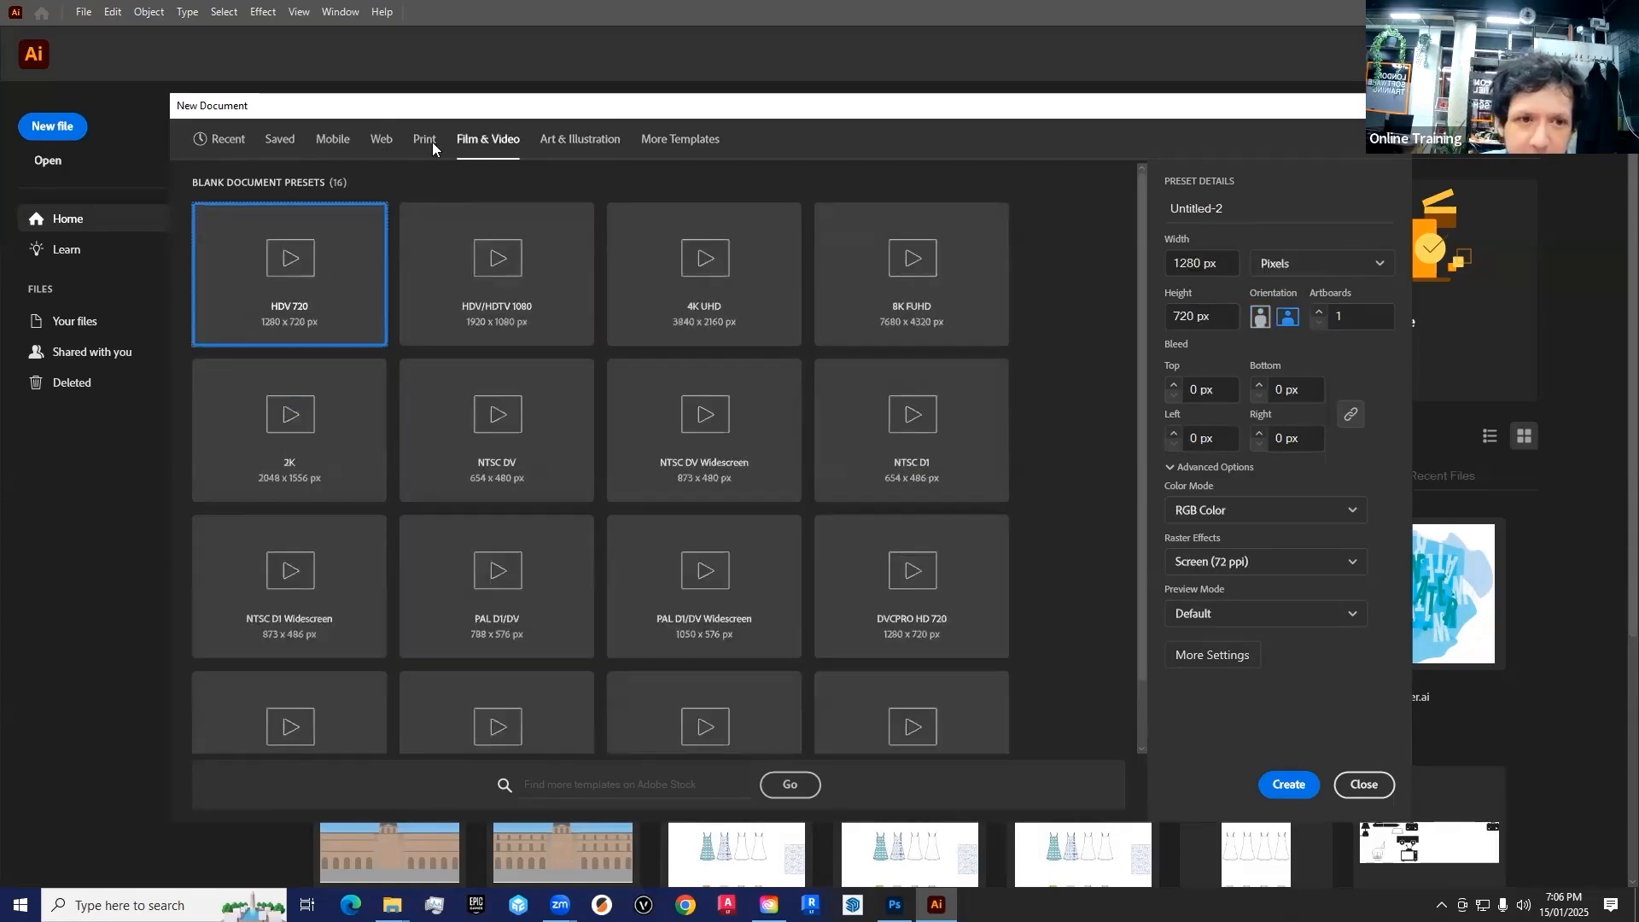
Look through the Mobile document presets, including iPhone 8/7/6 Plus and Google pixel/Pixel 2
click(344, 143)
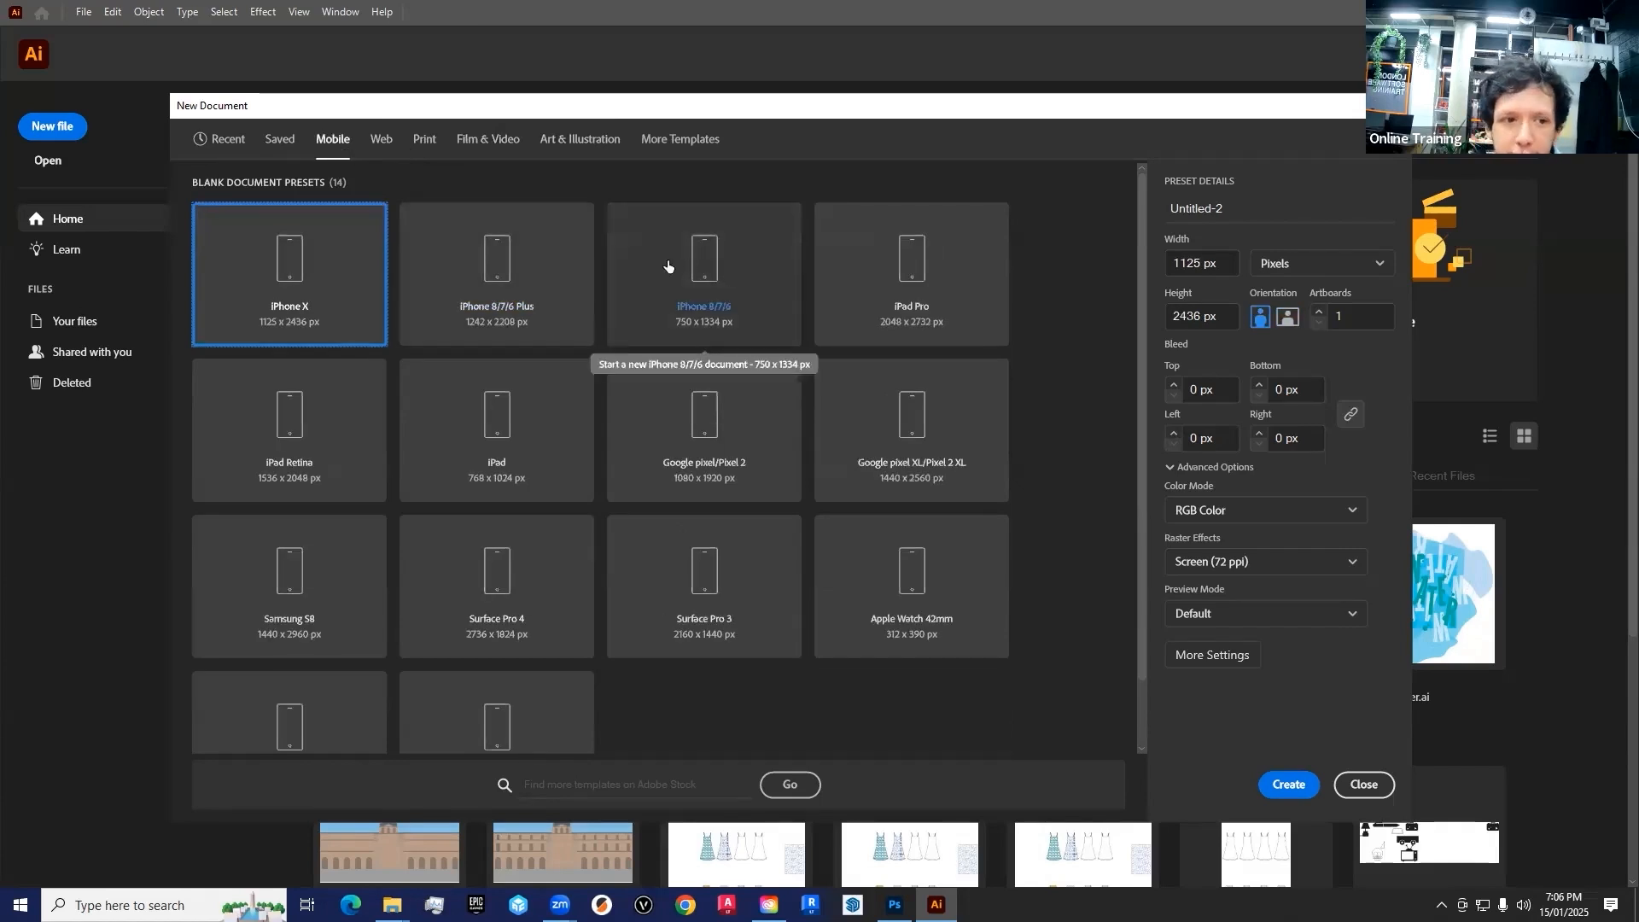
click(527, 256)
key(Down)
key(Right)
key(Up)
key(Left)
click(706, 446)
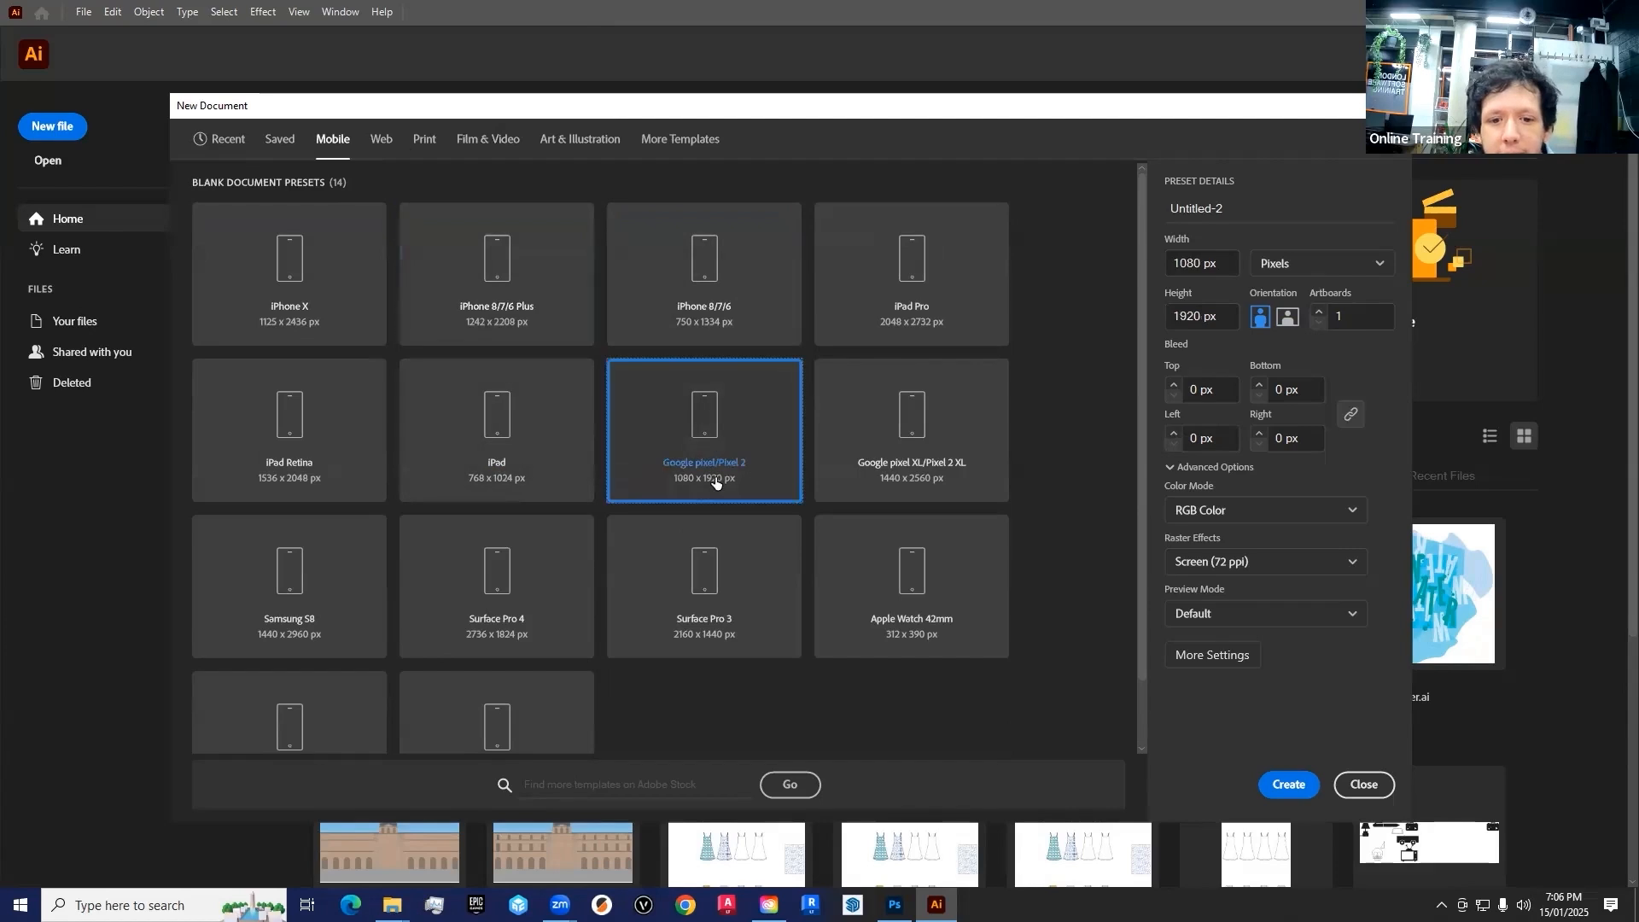
Look through the Web document presets and select the Minimum preset of 1024 x 768 px
click(376, 139)
key(Right)
key(Right)
click(881, 293)
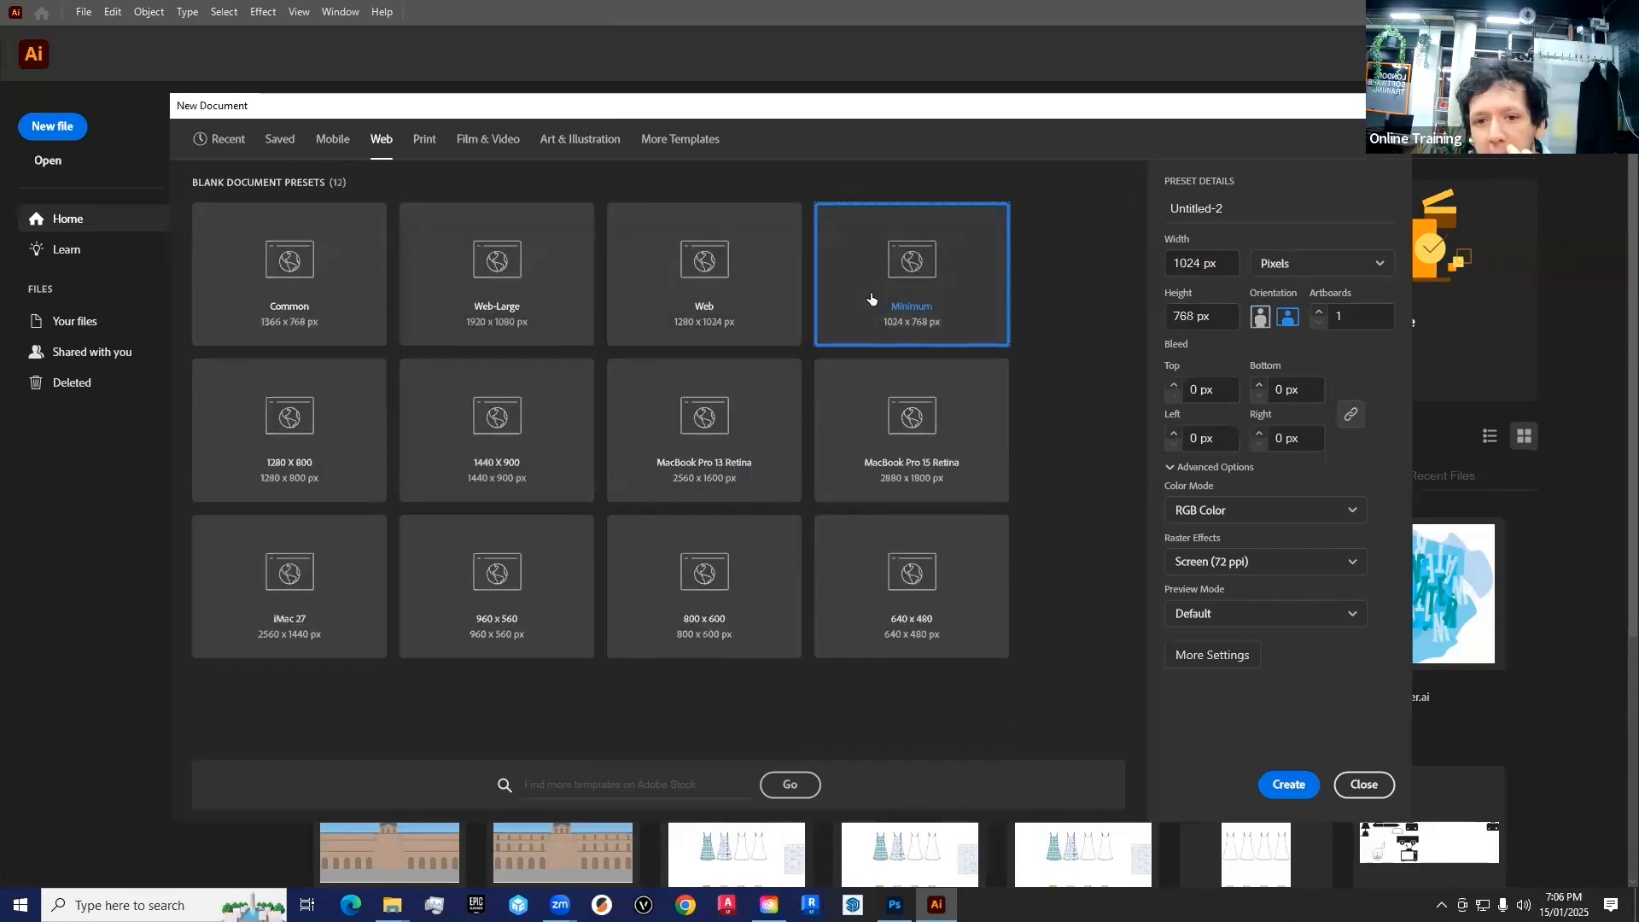
Compare the A4, Print-Large, B4 and A3 presets in the Print category and select the A4 preset of 210 x 297 mm
click(427, 145)
click(504, 277)
key(Down)
click(473, 290)
click(702, 314)
click(688, 451)
click(461, 431)
click(534, 319)
click(703, 312)
click(688, 444)
click(443, 430)
click(507, 293)
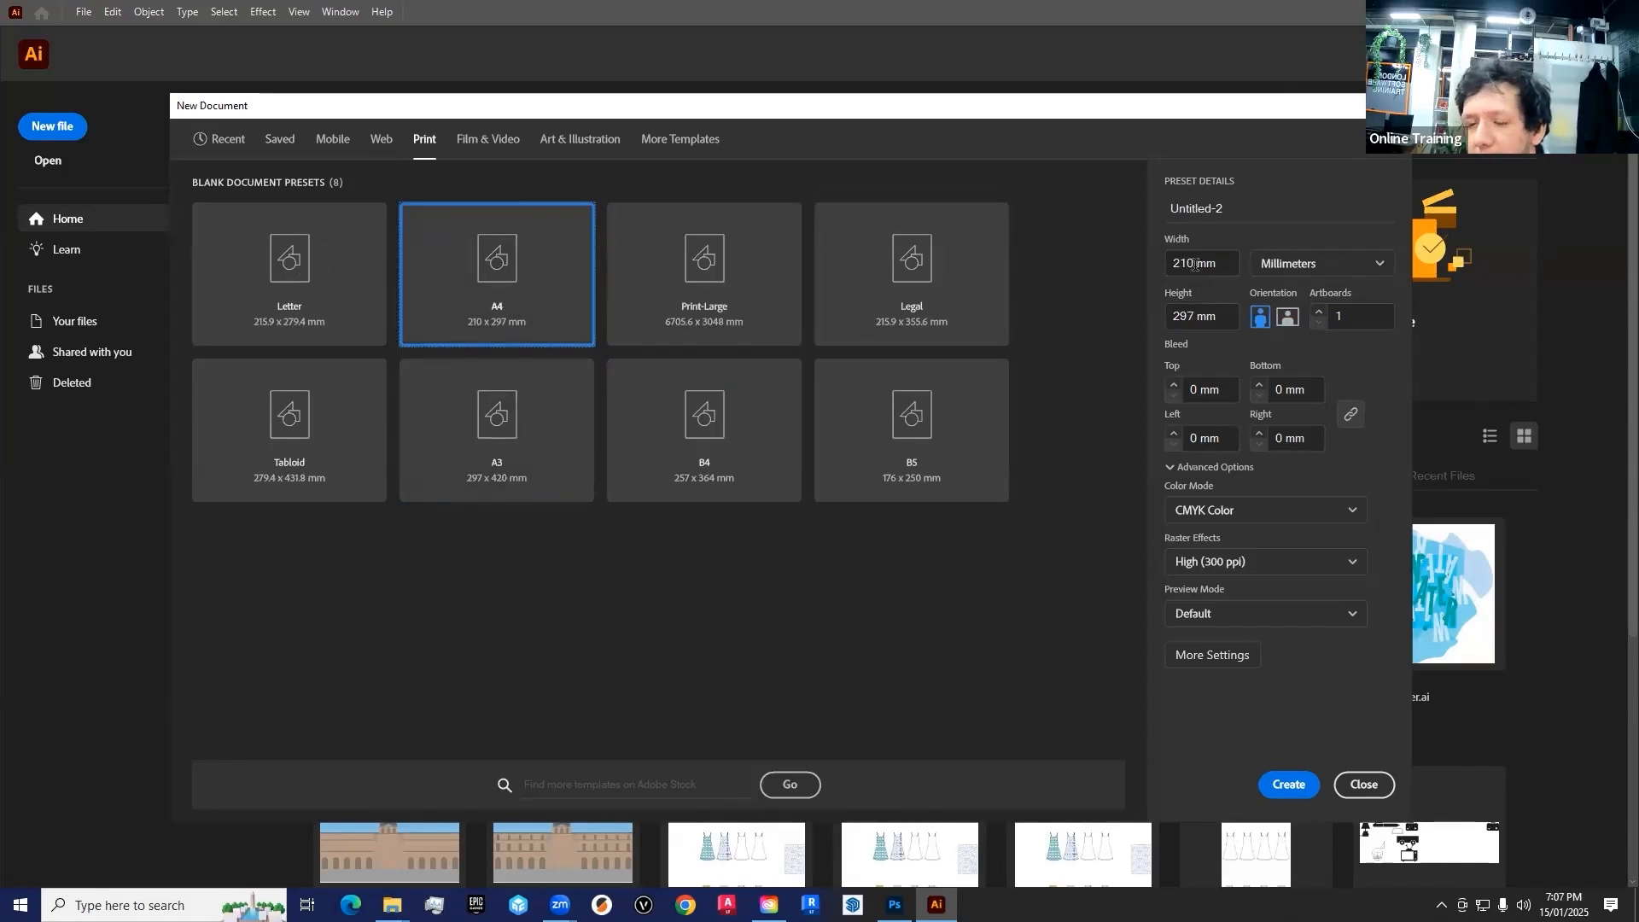
Try a document height of 210 mm, then reselect the A4 preset to restore its dimensions
double_click(1194, 316)
text(210)
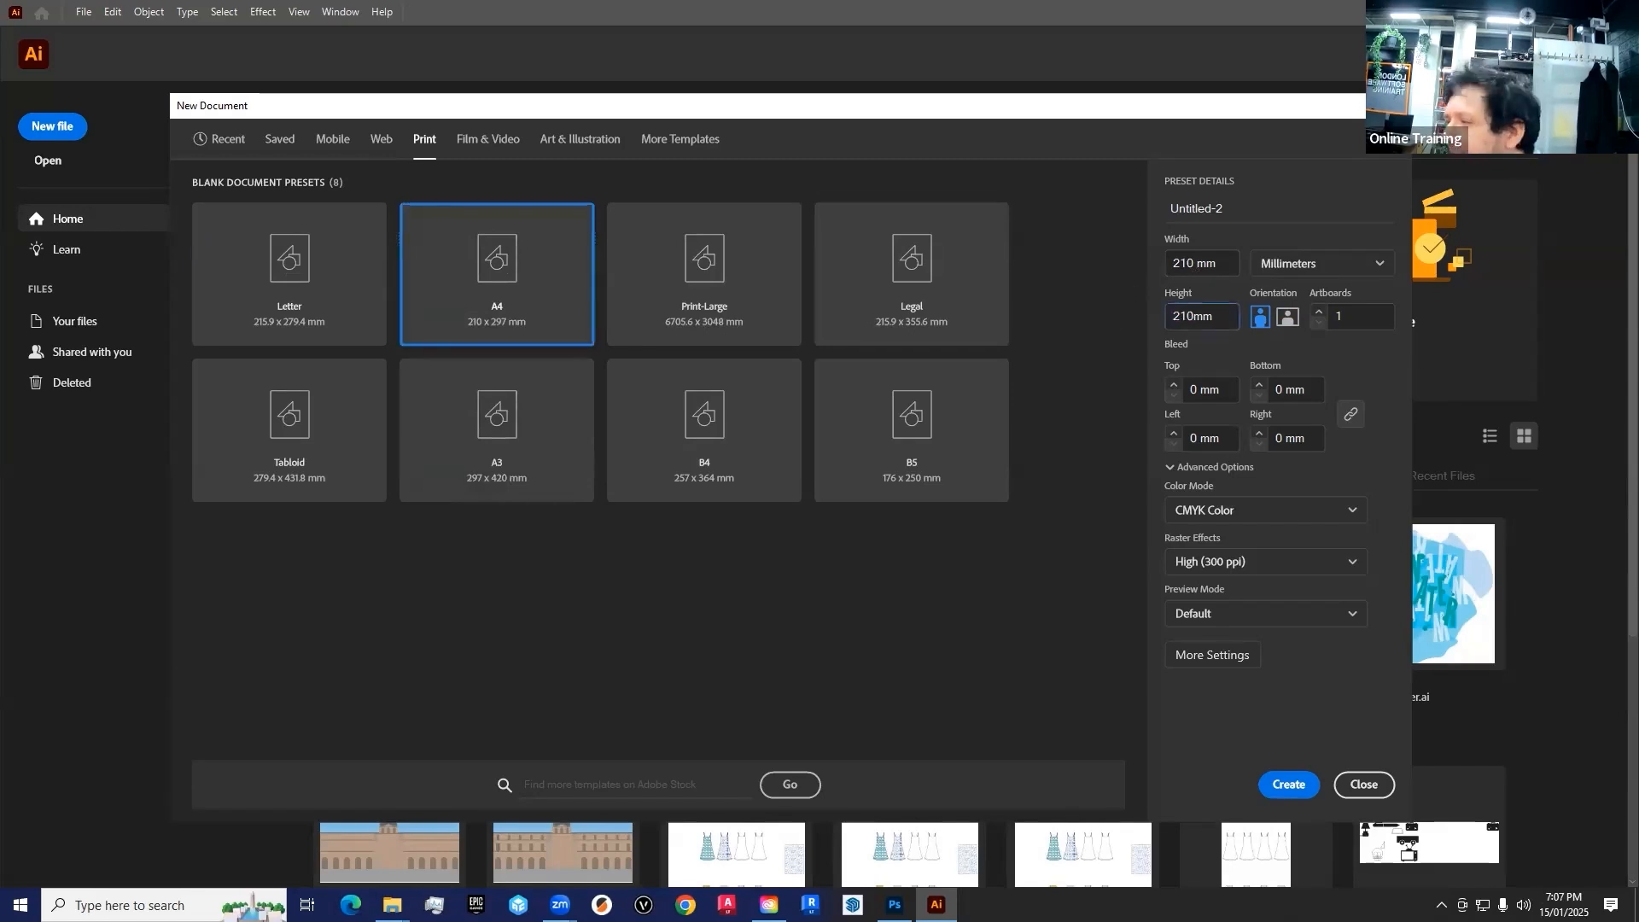
click(429, 299)
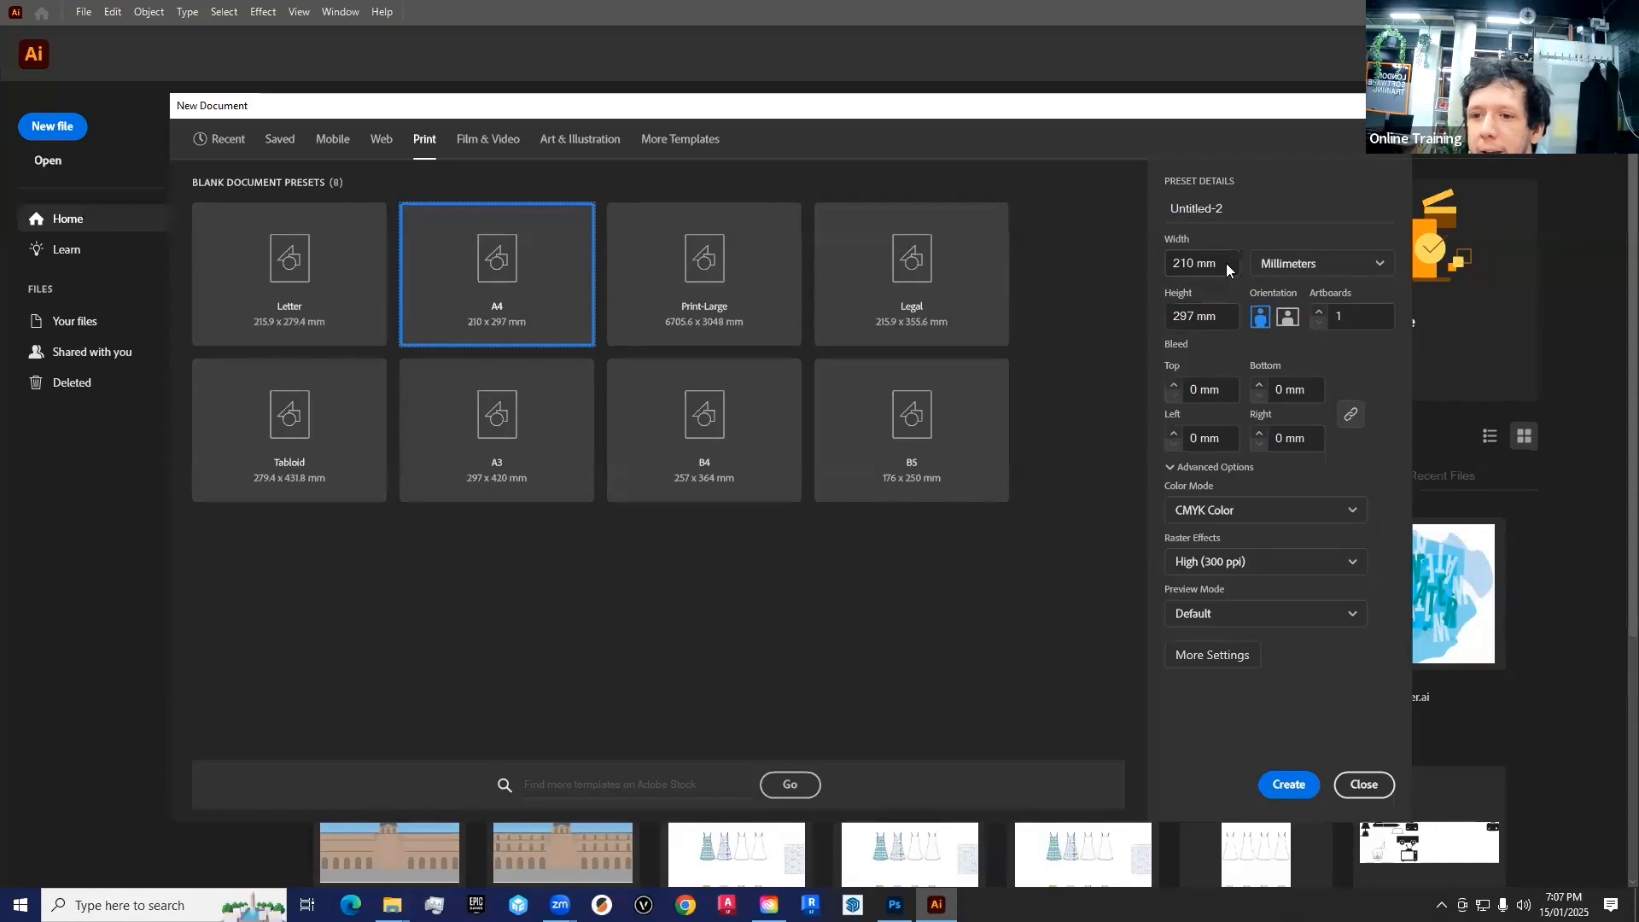
Keep the document units in Millimeters and set the orientation to landscape, giving 297 x 210 mm
click(1280, 266)
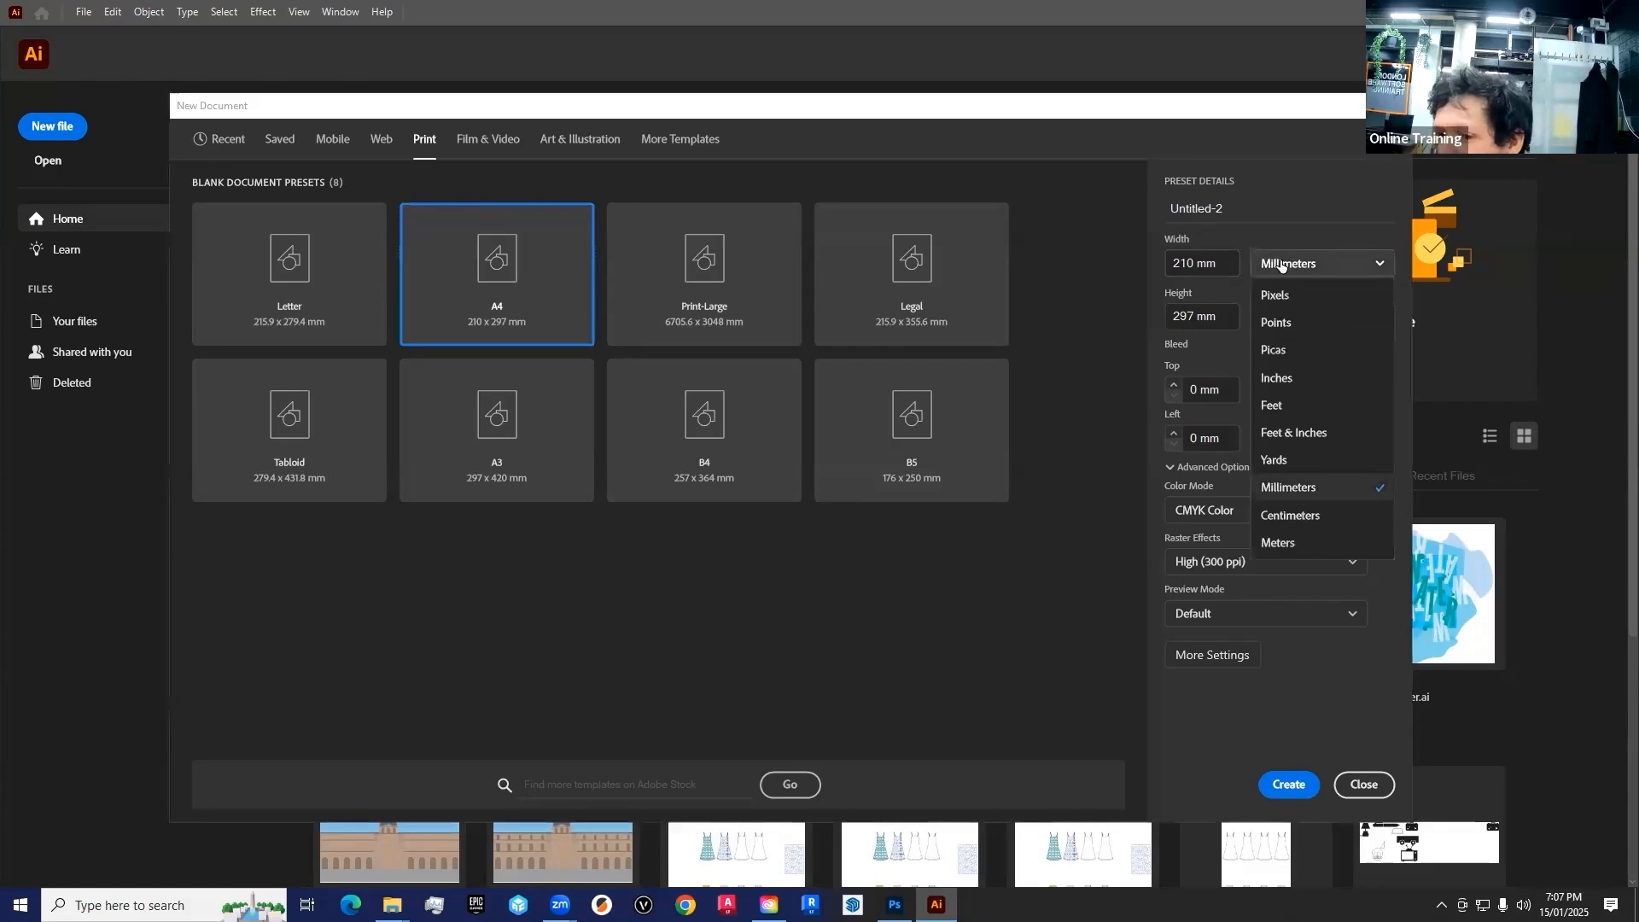
click(1314, 485)
drag(1209, 114, 1263, 112)
click(1341, 316)
click(1316, 318)
click(1341, 315)
click(1319, 318)
click(1341, 317)
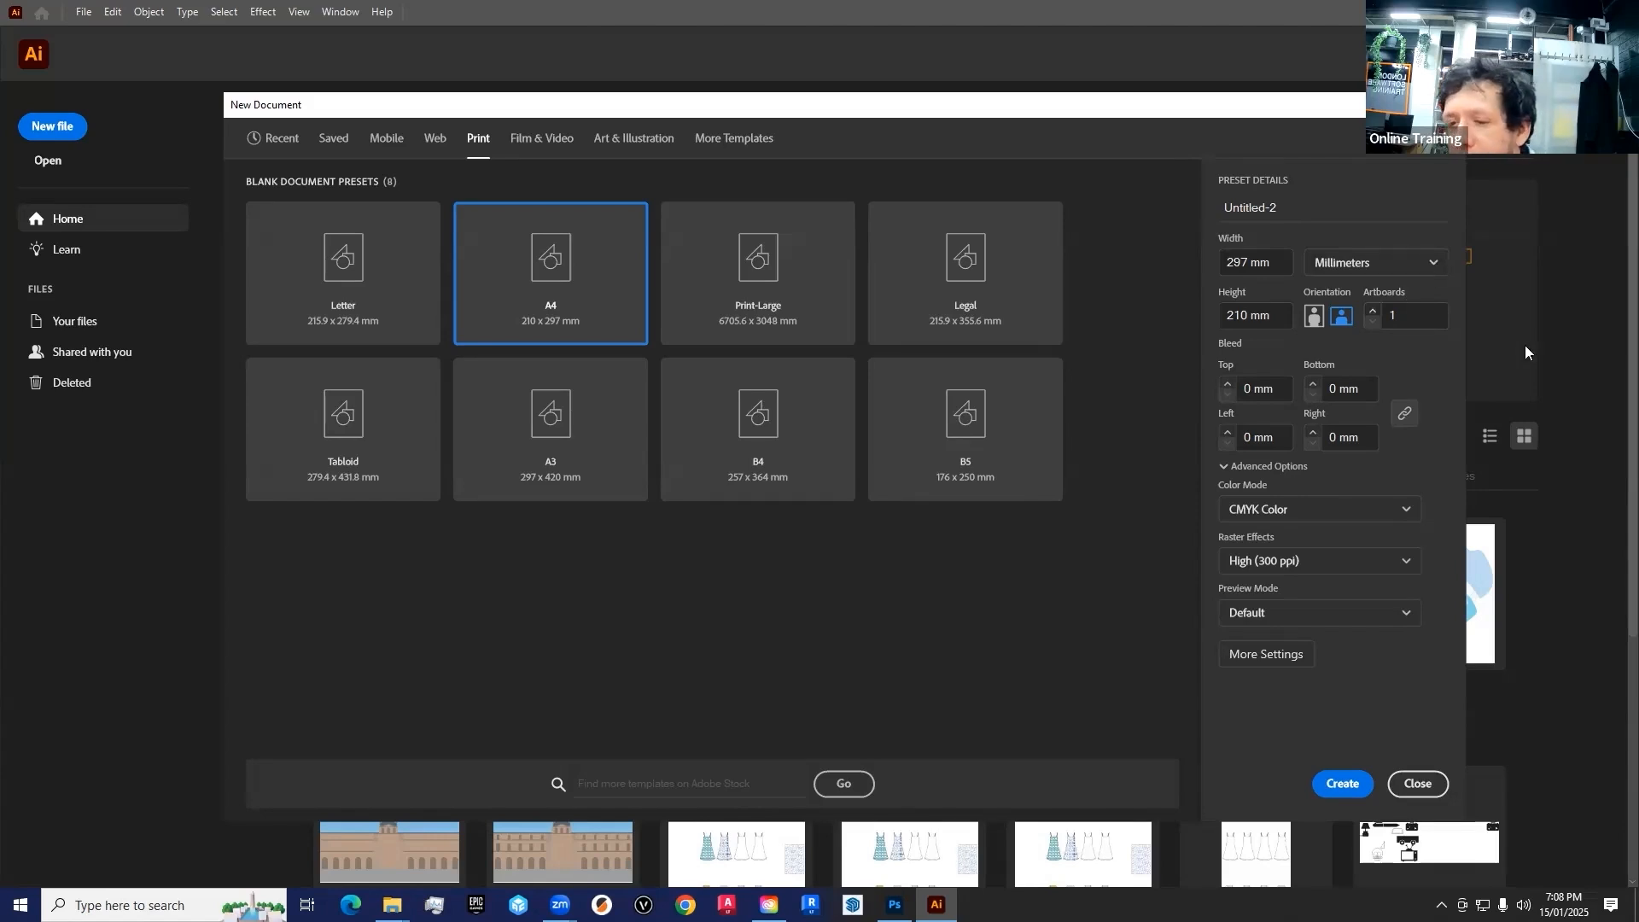
Keep a single artboard and set the bleed to 3 mm on all four sides
click(1372, 316)
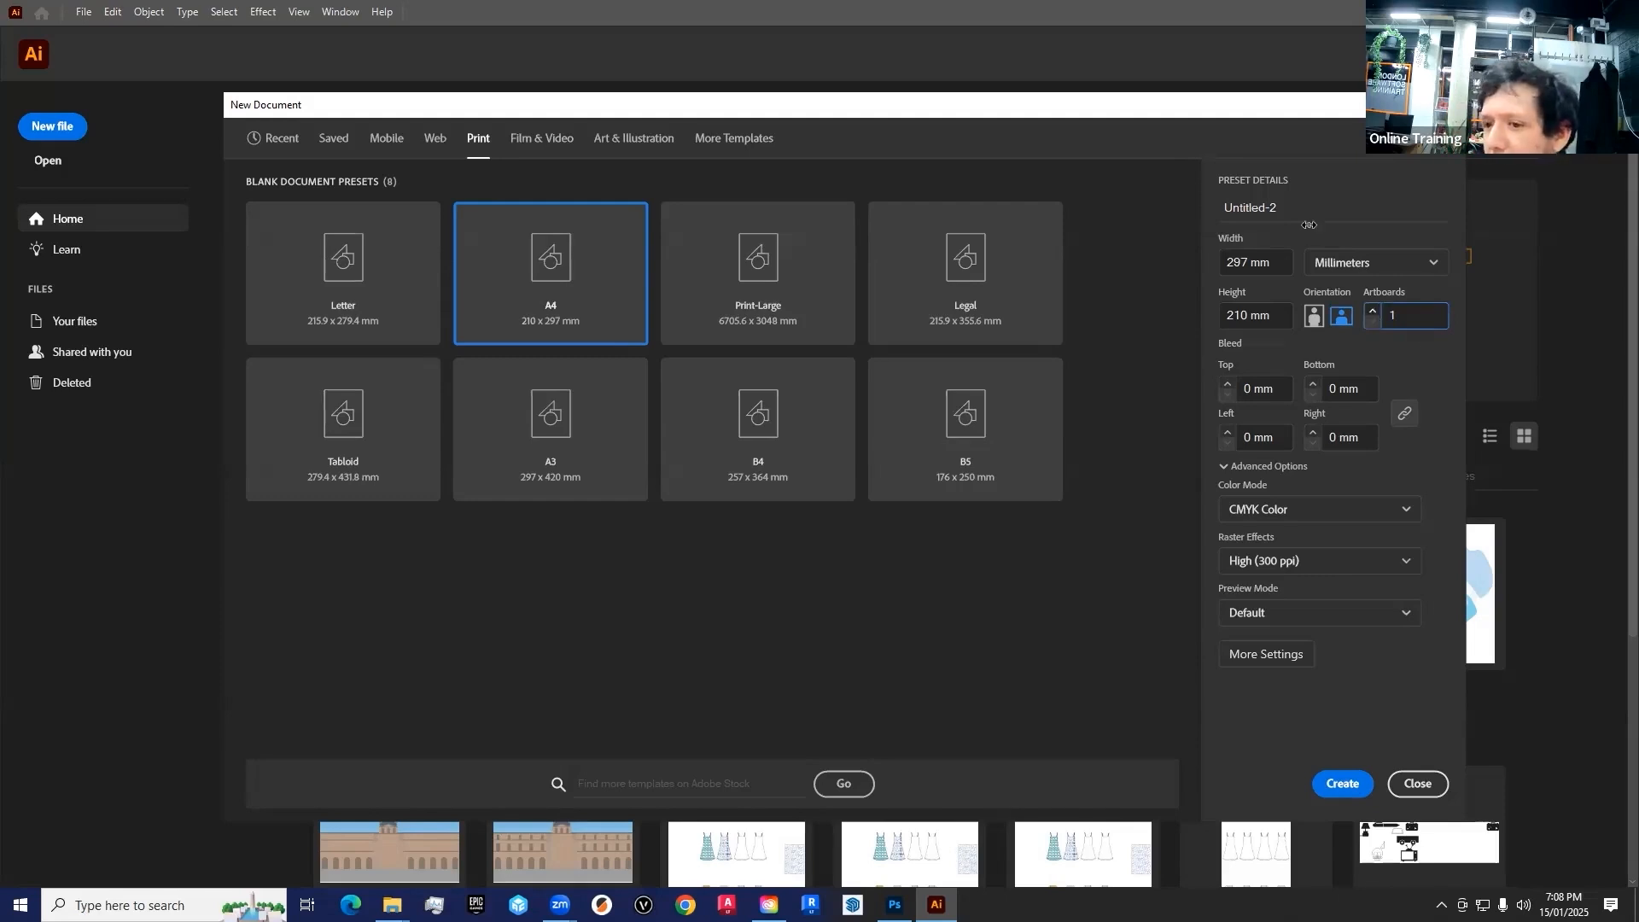
click(1226, 384)
click(1227, 383)
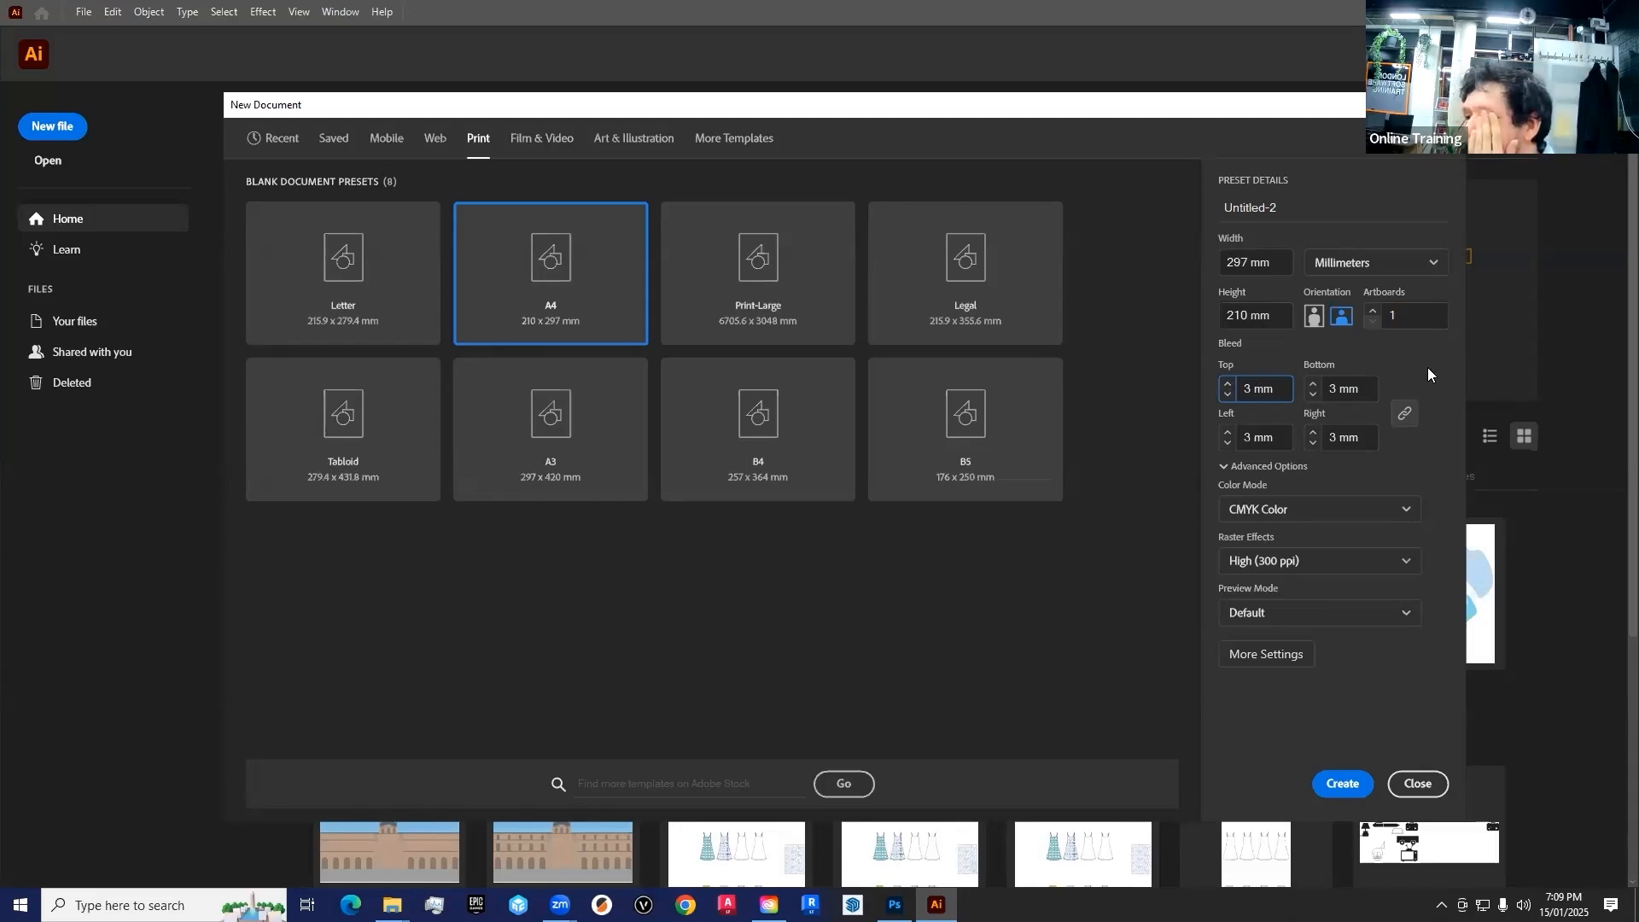
click(1229, 396)
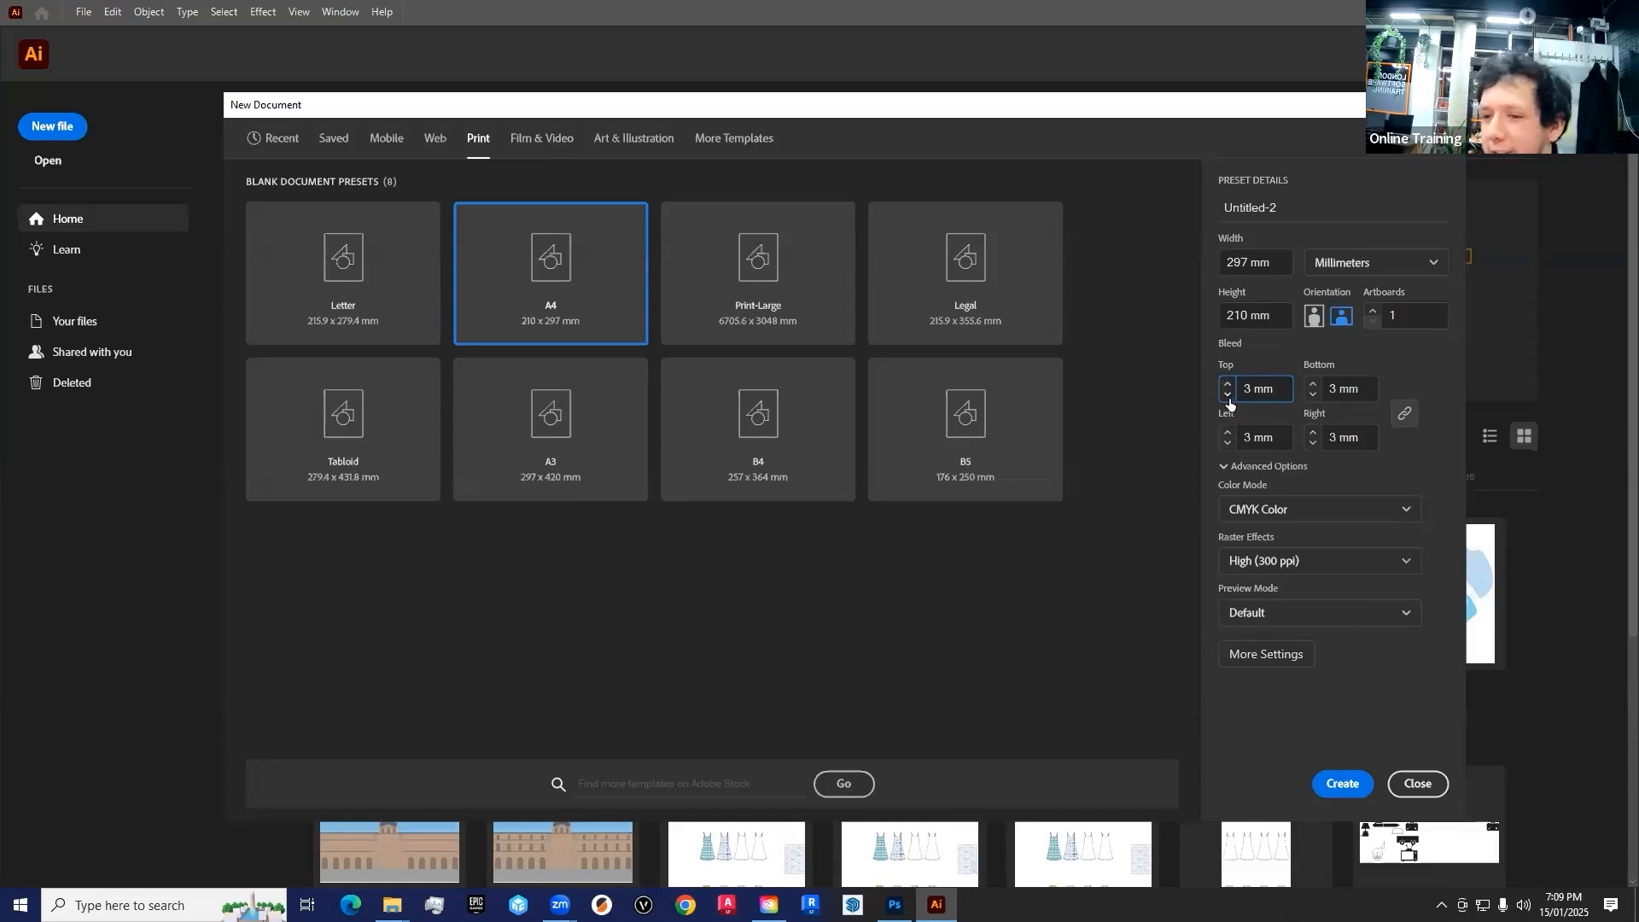
Review the color mode and raster effects options, keeping CMYK Color and High (300 ppi)
click(1352, 510)
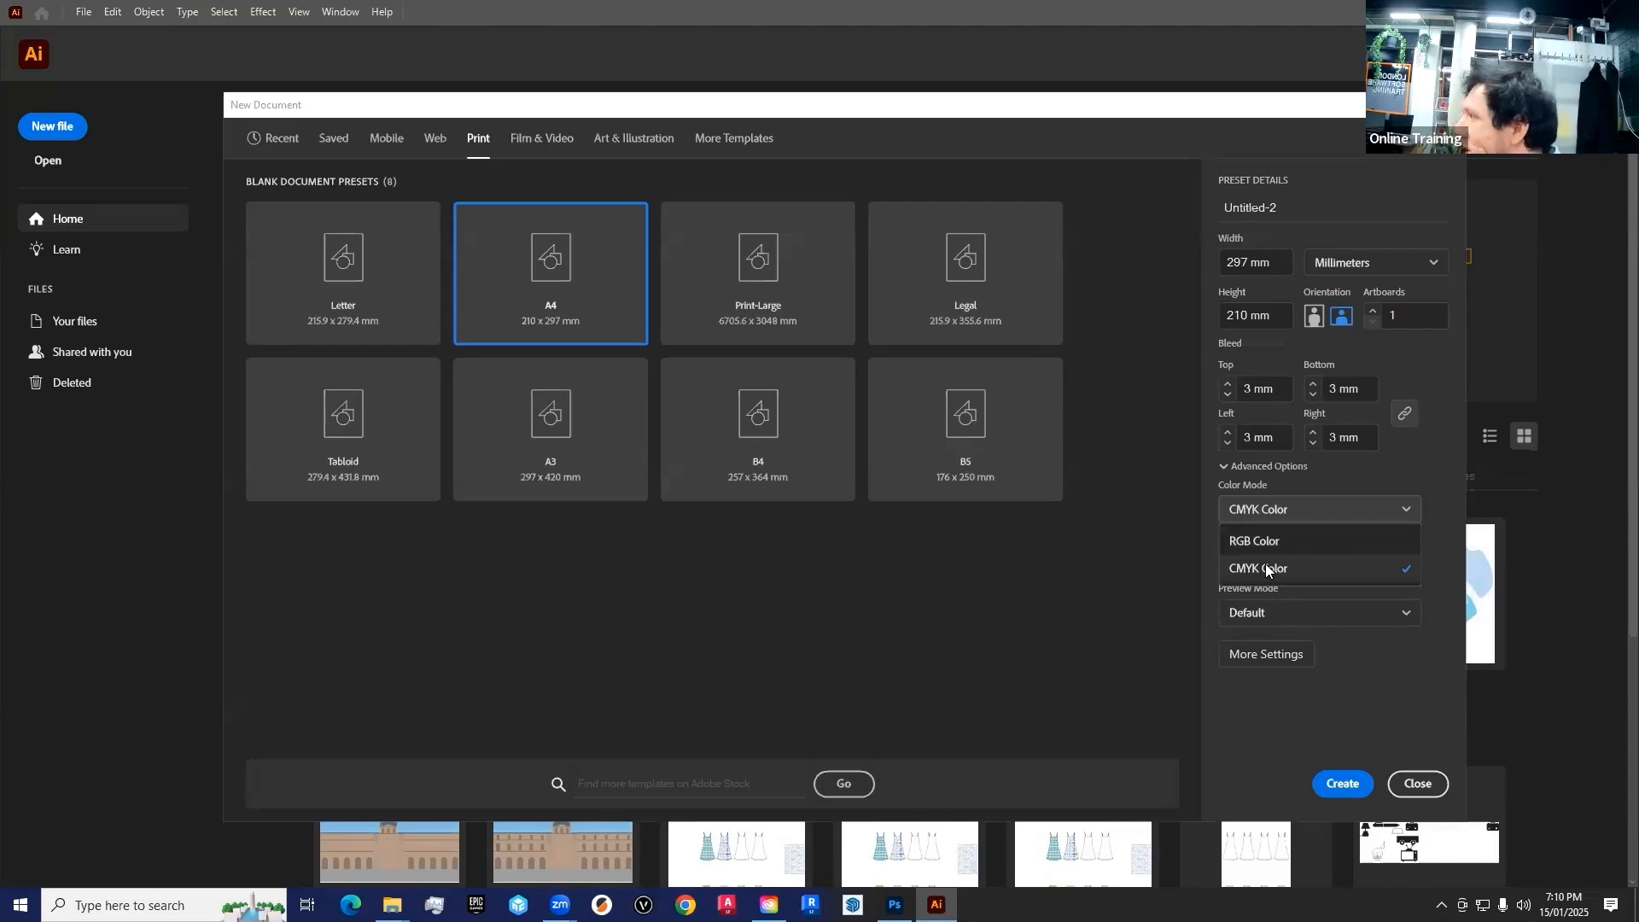
click(1266, 569)
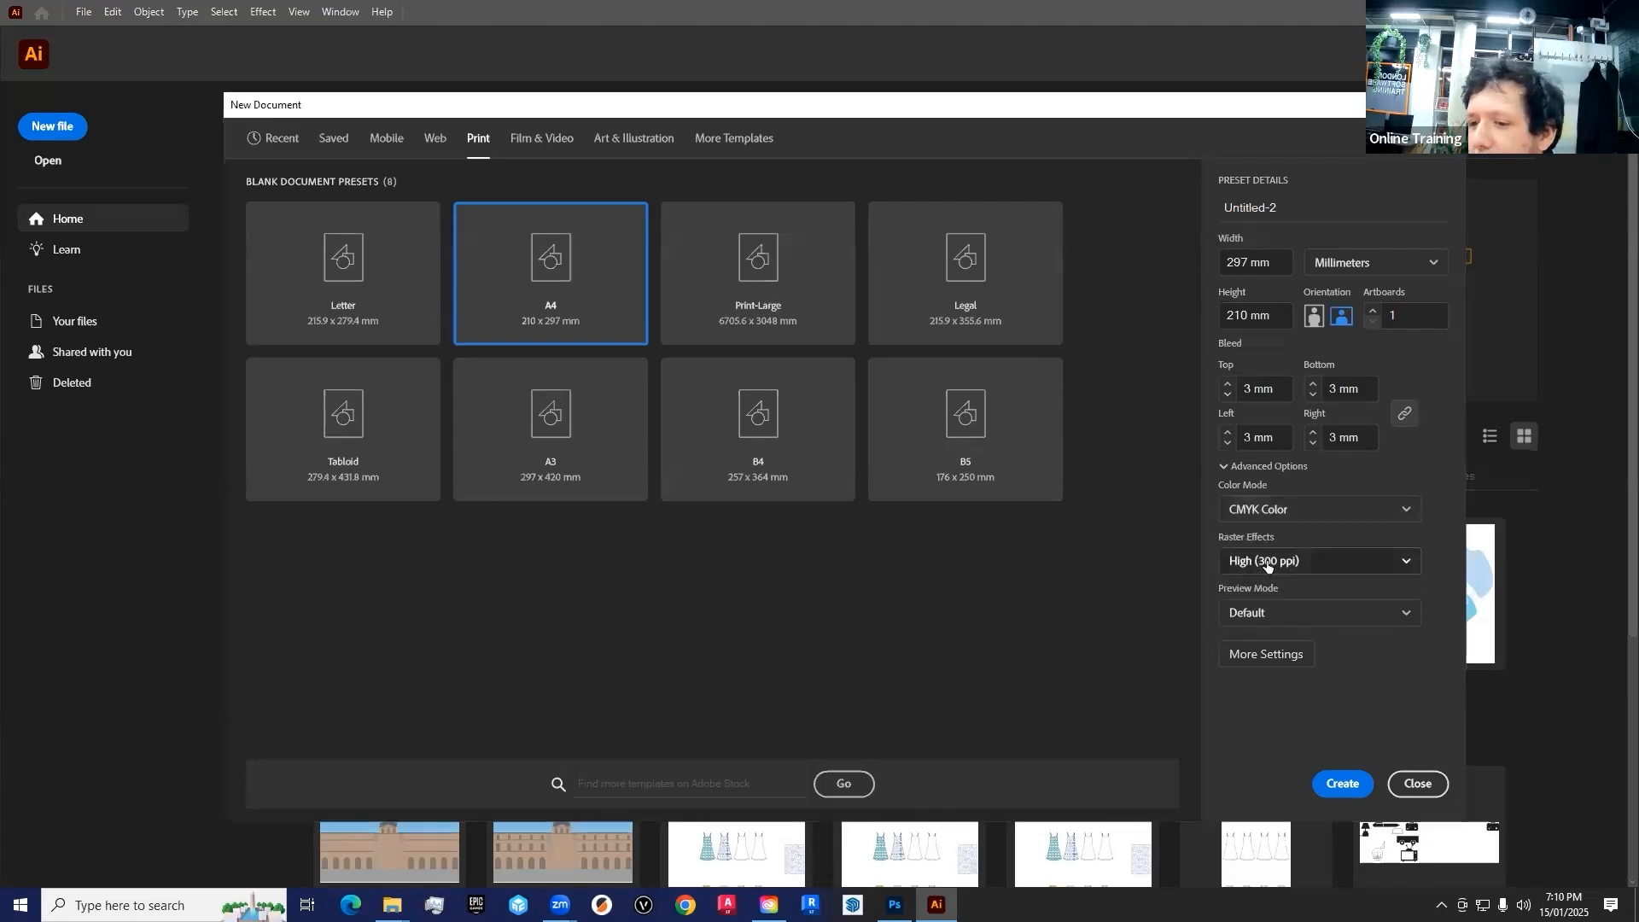
click(1396, 561)
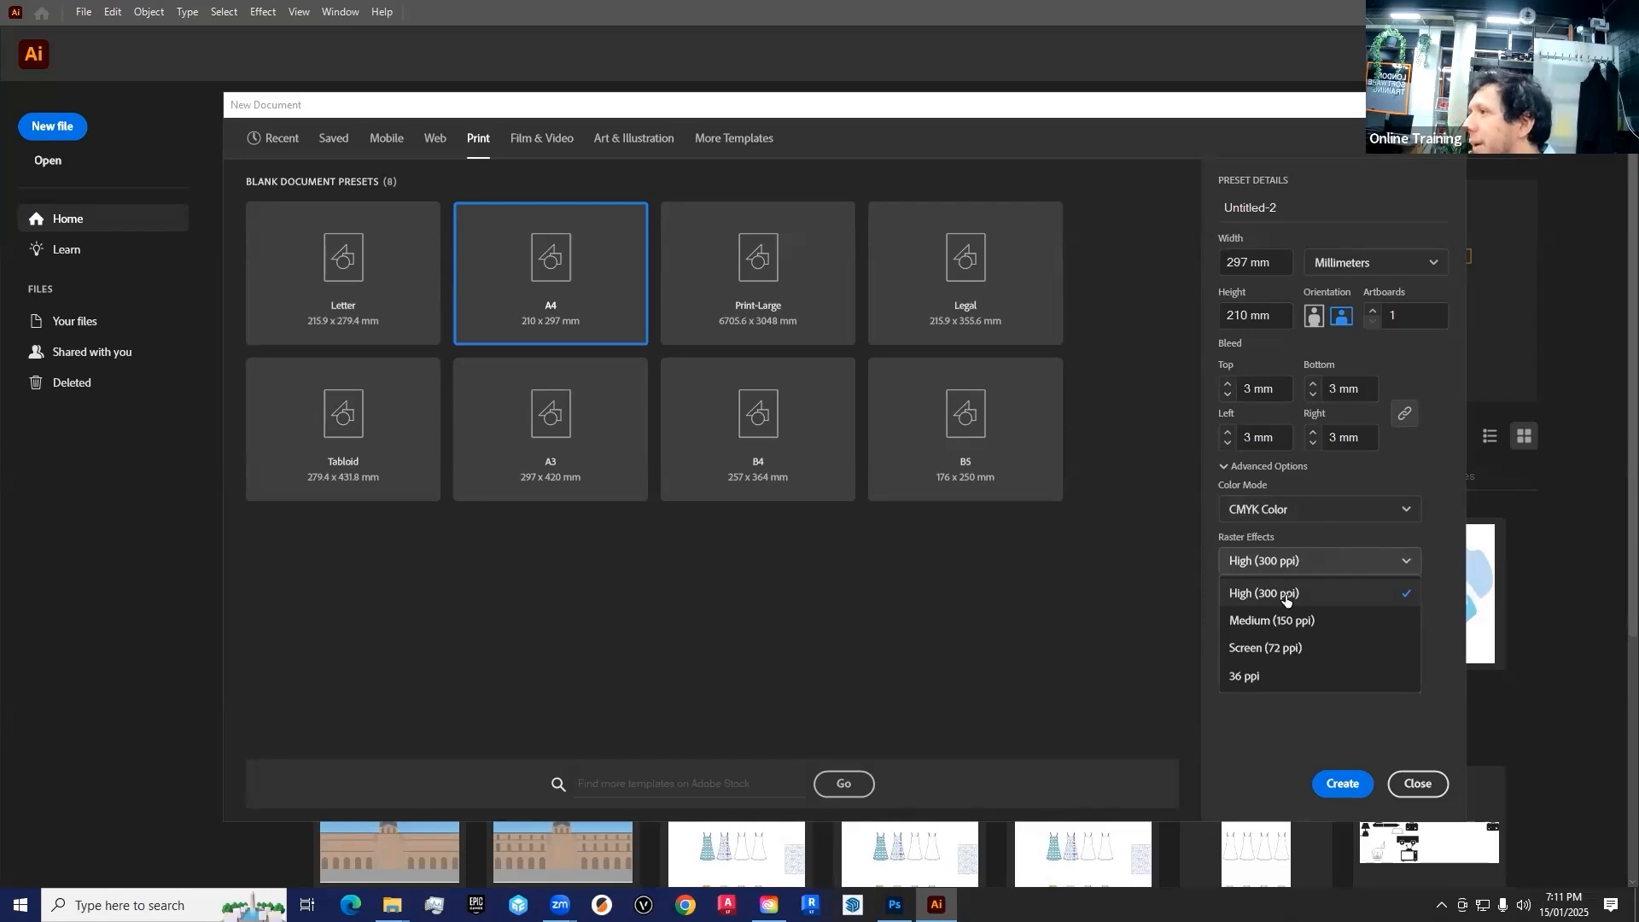
click(1285, 597)
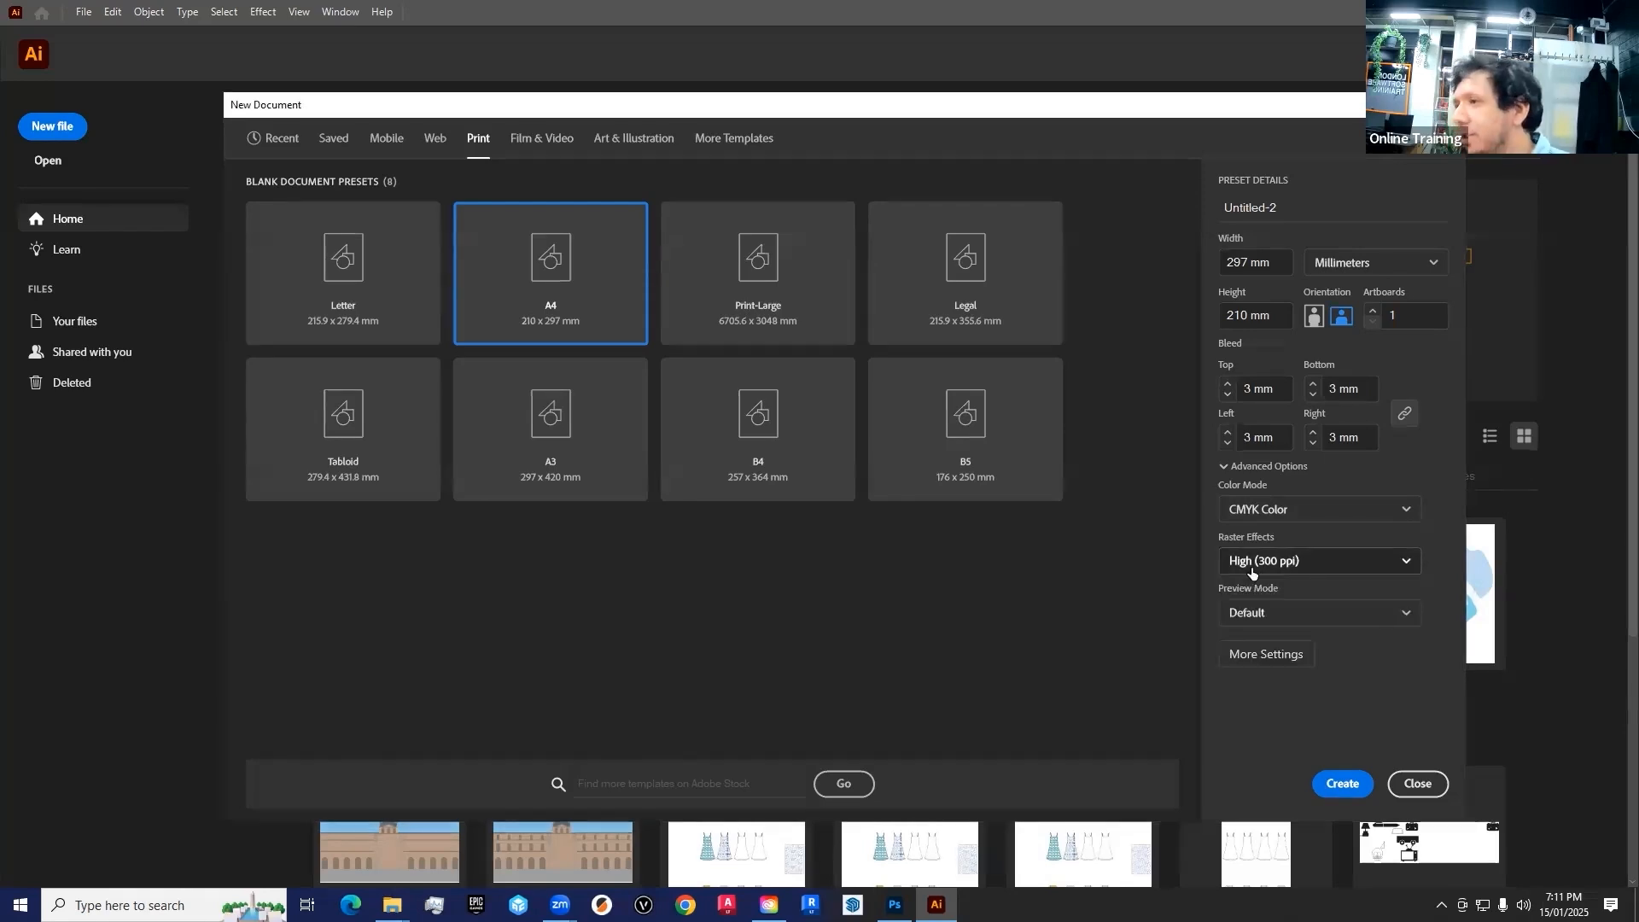
click(1252, 567)
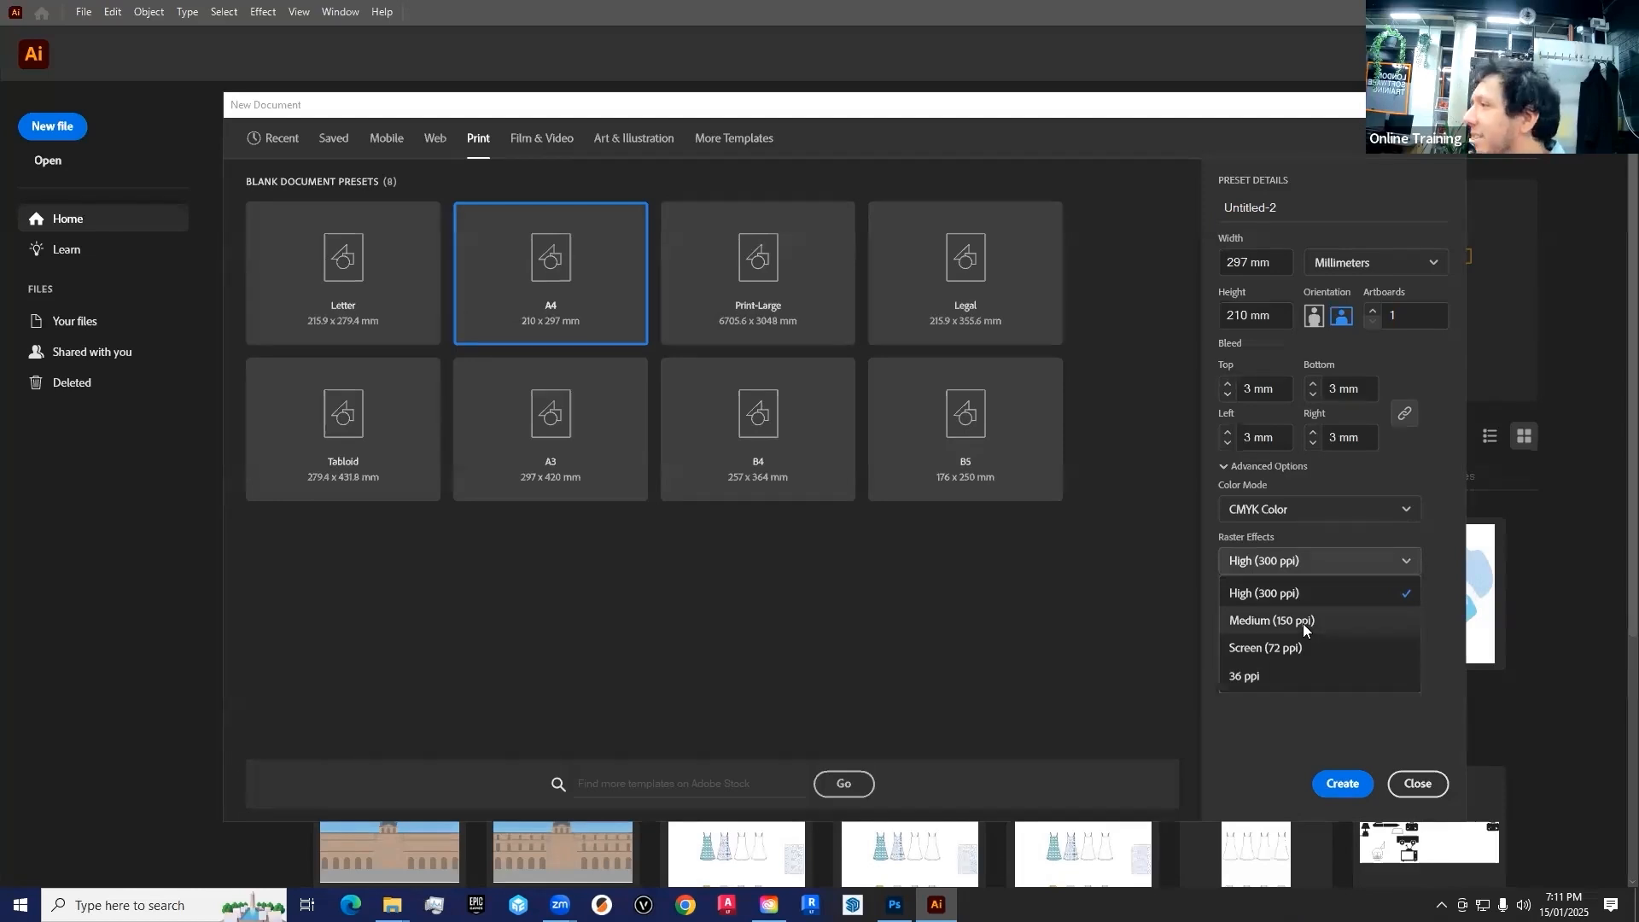
click(1278, 592)
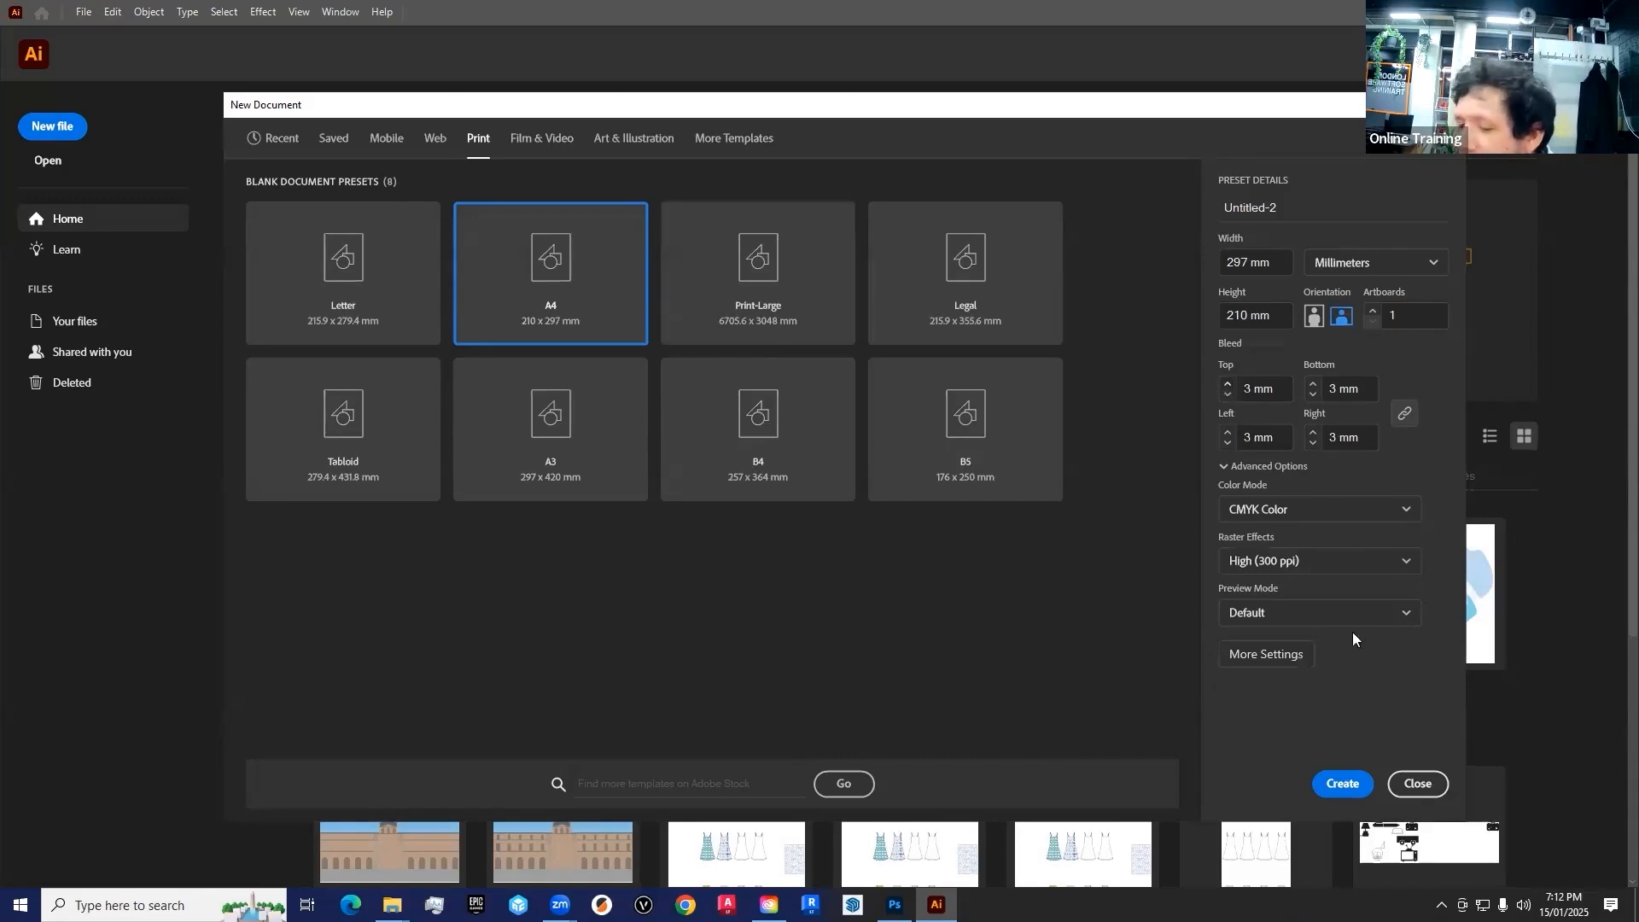
Create the document, collapse the open Layers panel and activate the Selection tool
click(1334, 796)
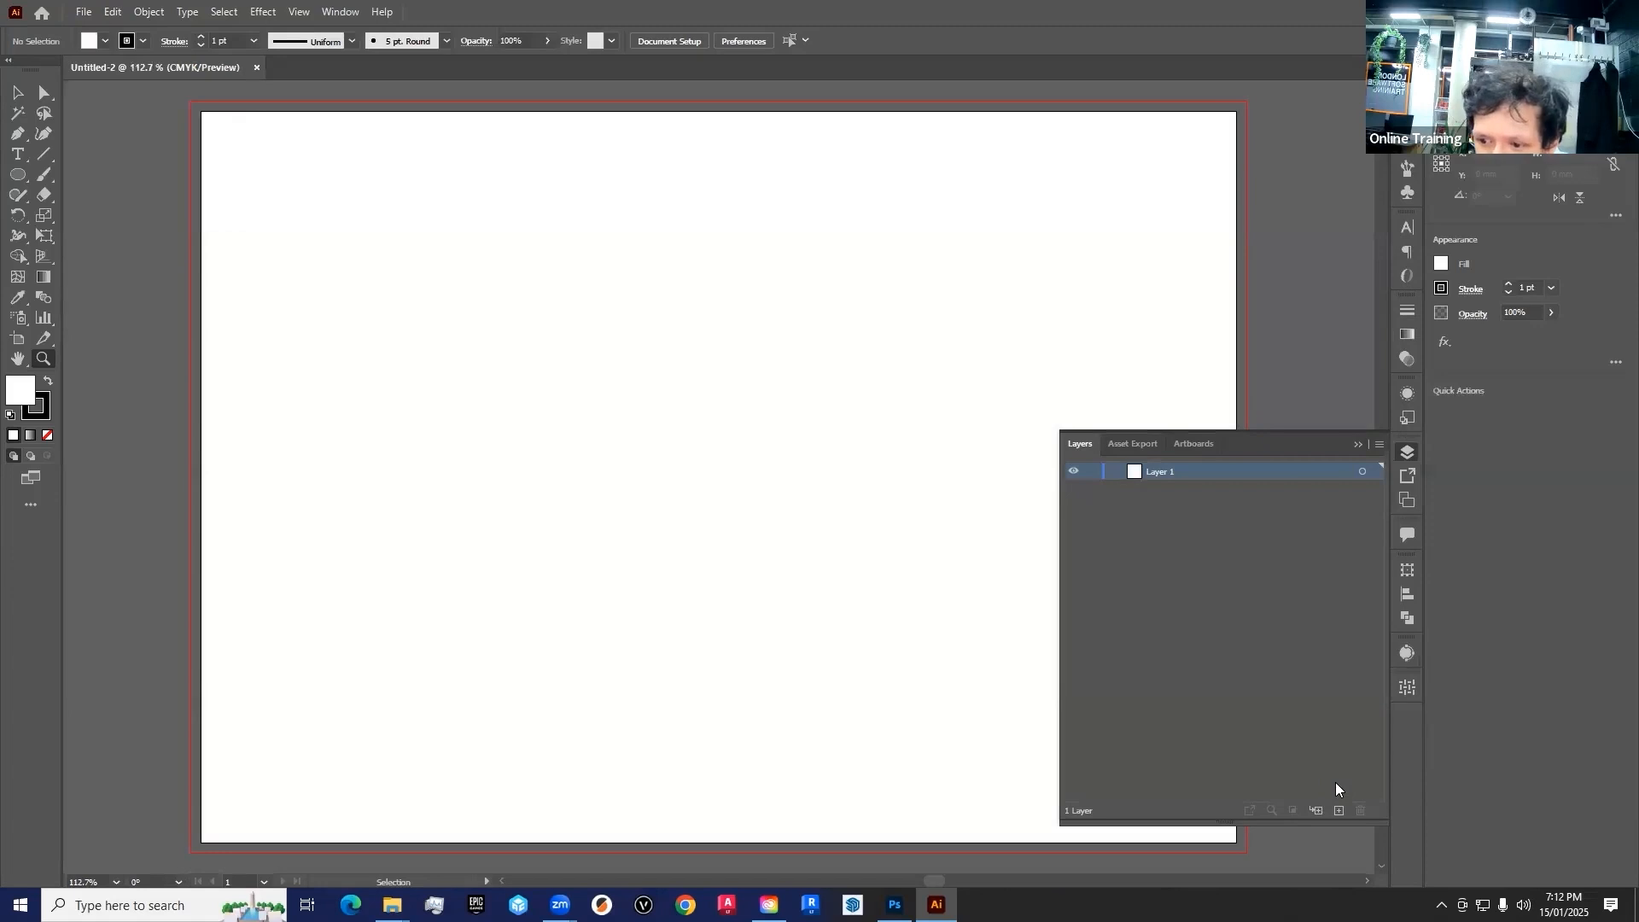
click(1357, 444)
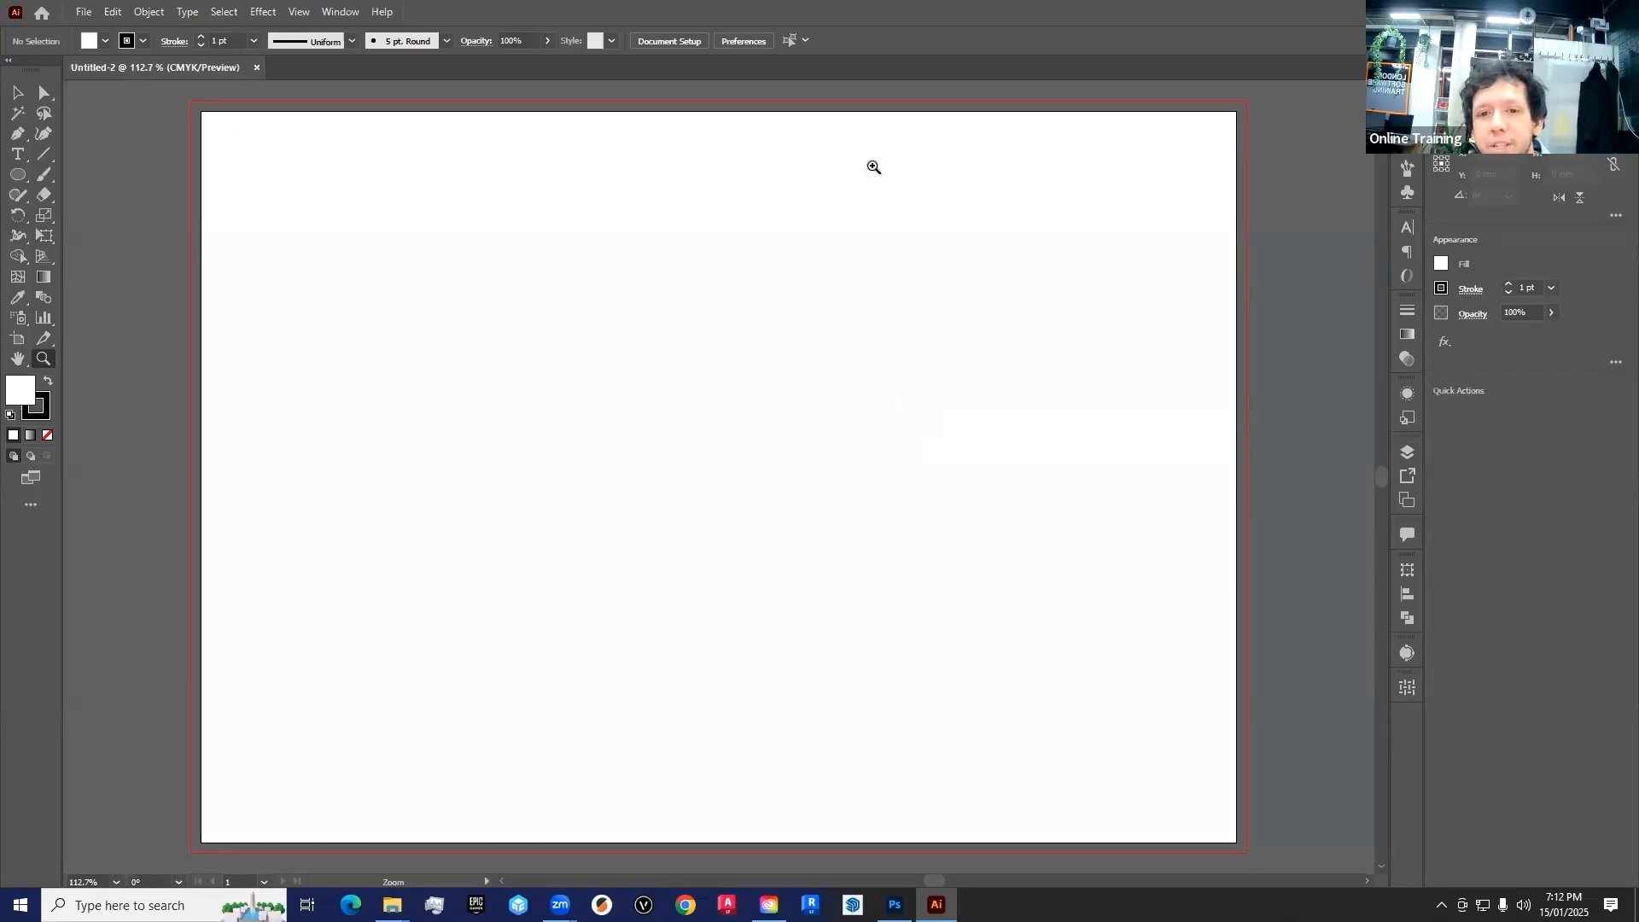
key(v)
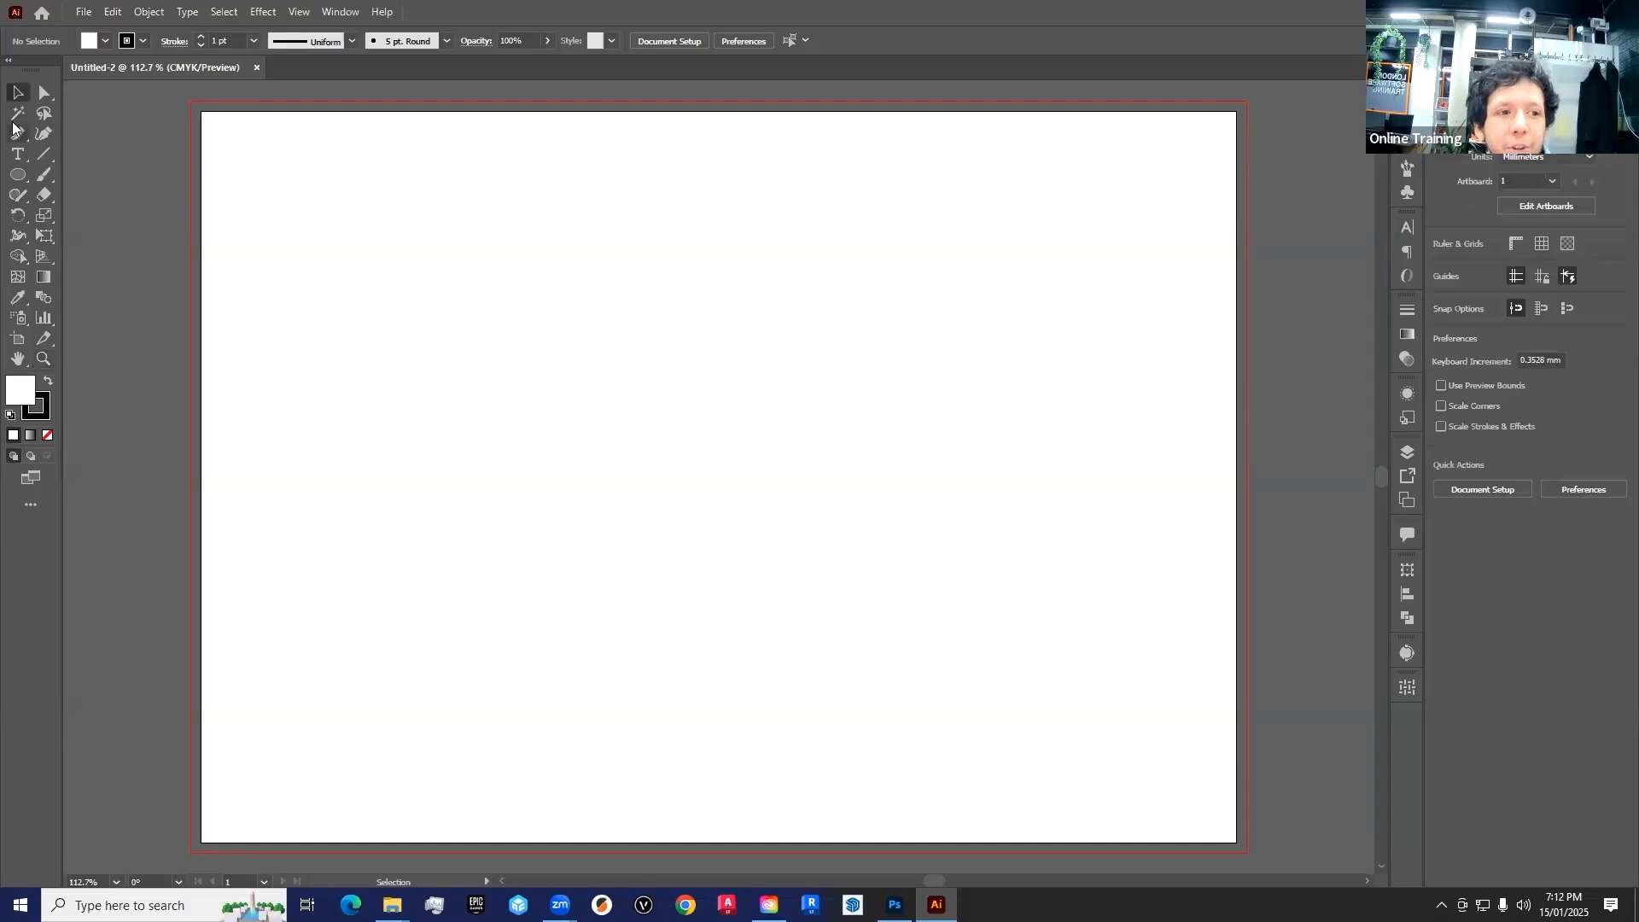
Look through the drawing tools, including Type, Line Segment, Pen, Selection and Ellipse, to examine how their options differ
click(18, 155)
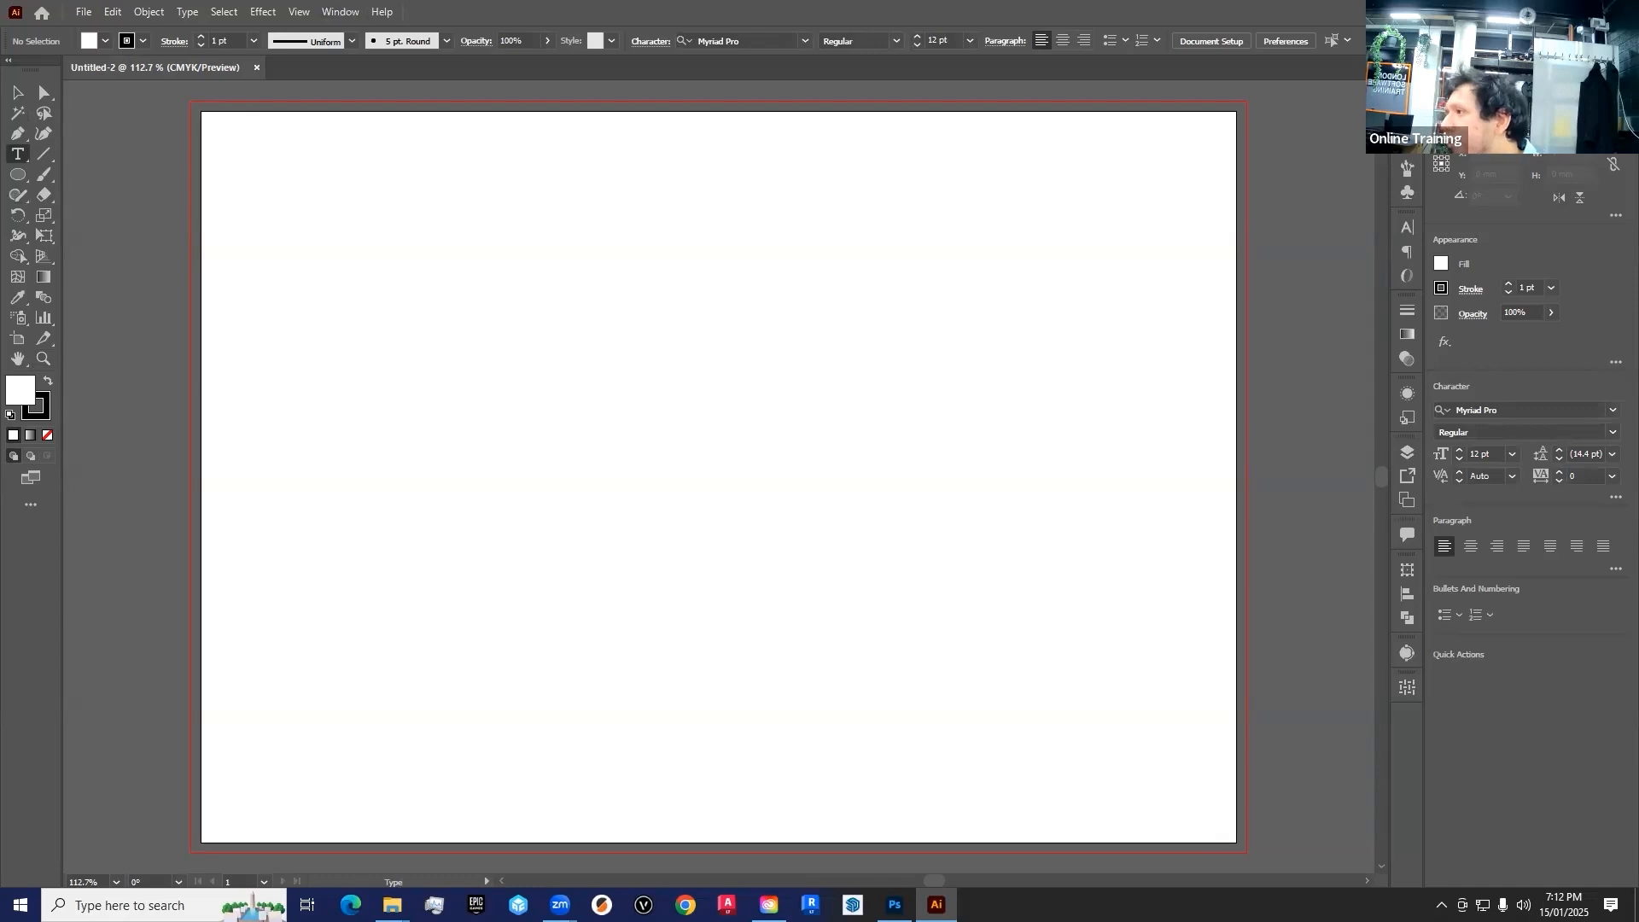
click(43, 154)
click(12, 137)
click(15, 157)
click(15, 197)
click(17, 134)
click(17, 92)
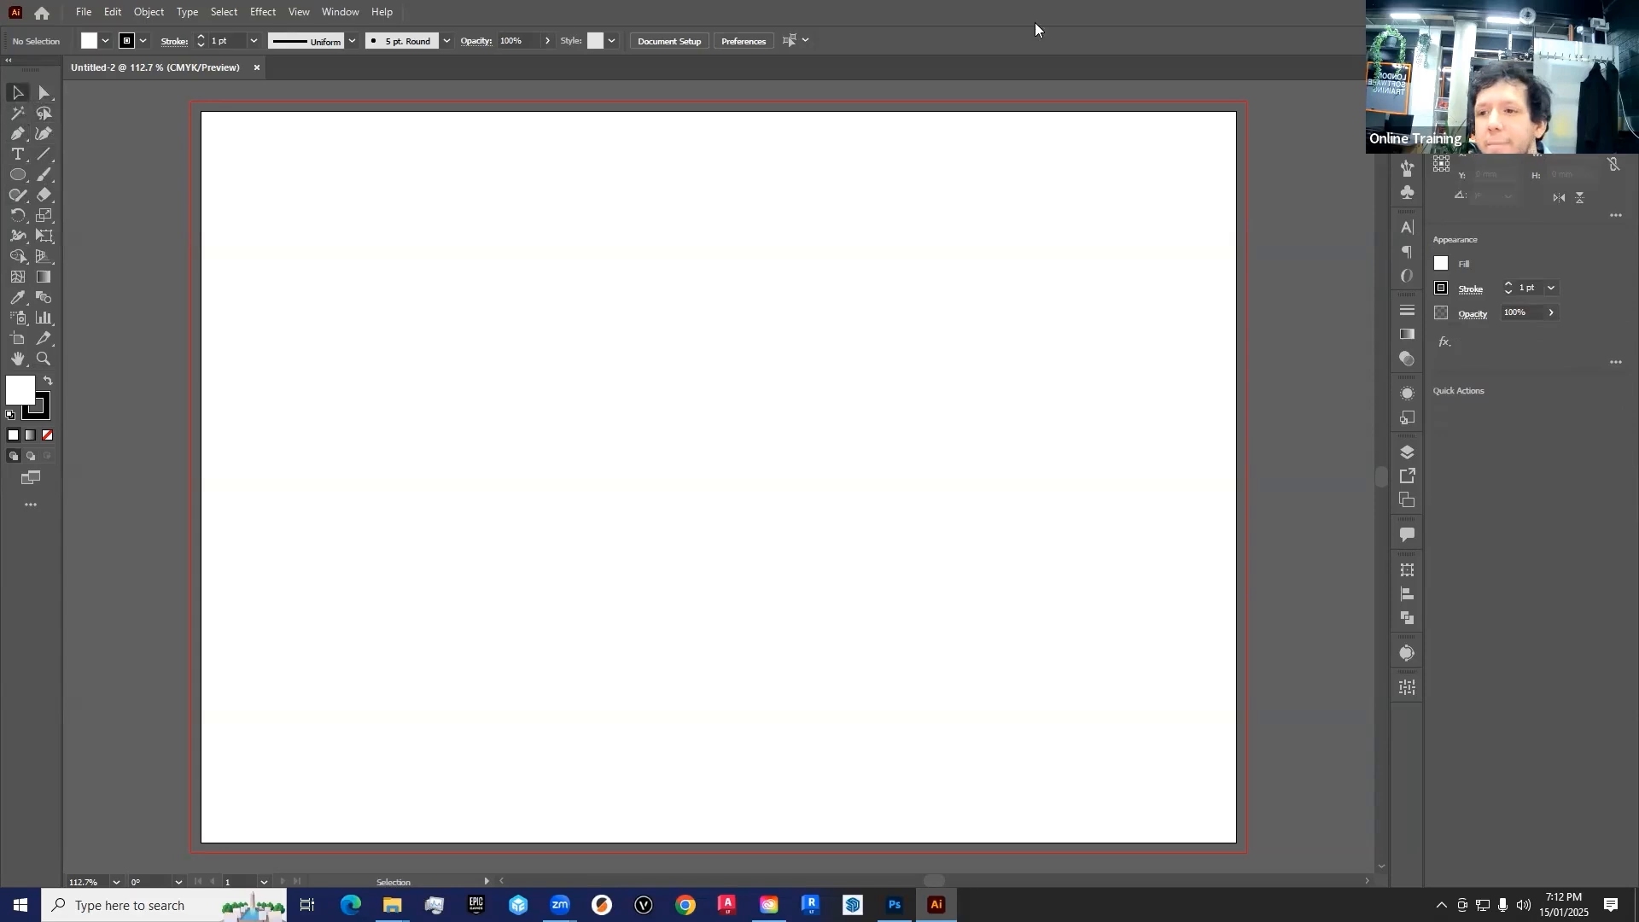
click(933, 318)
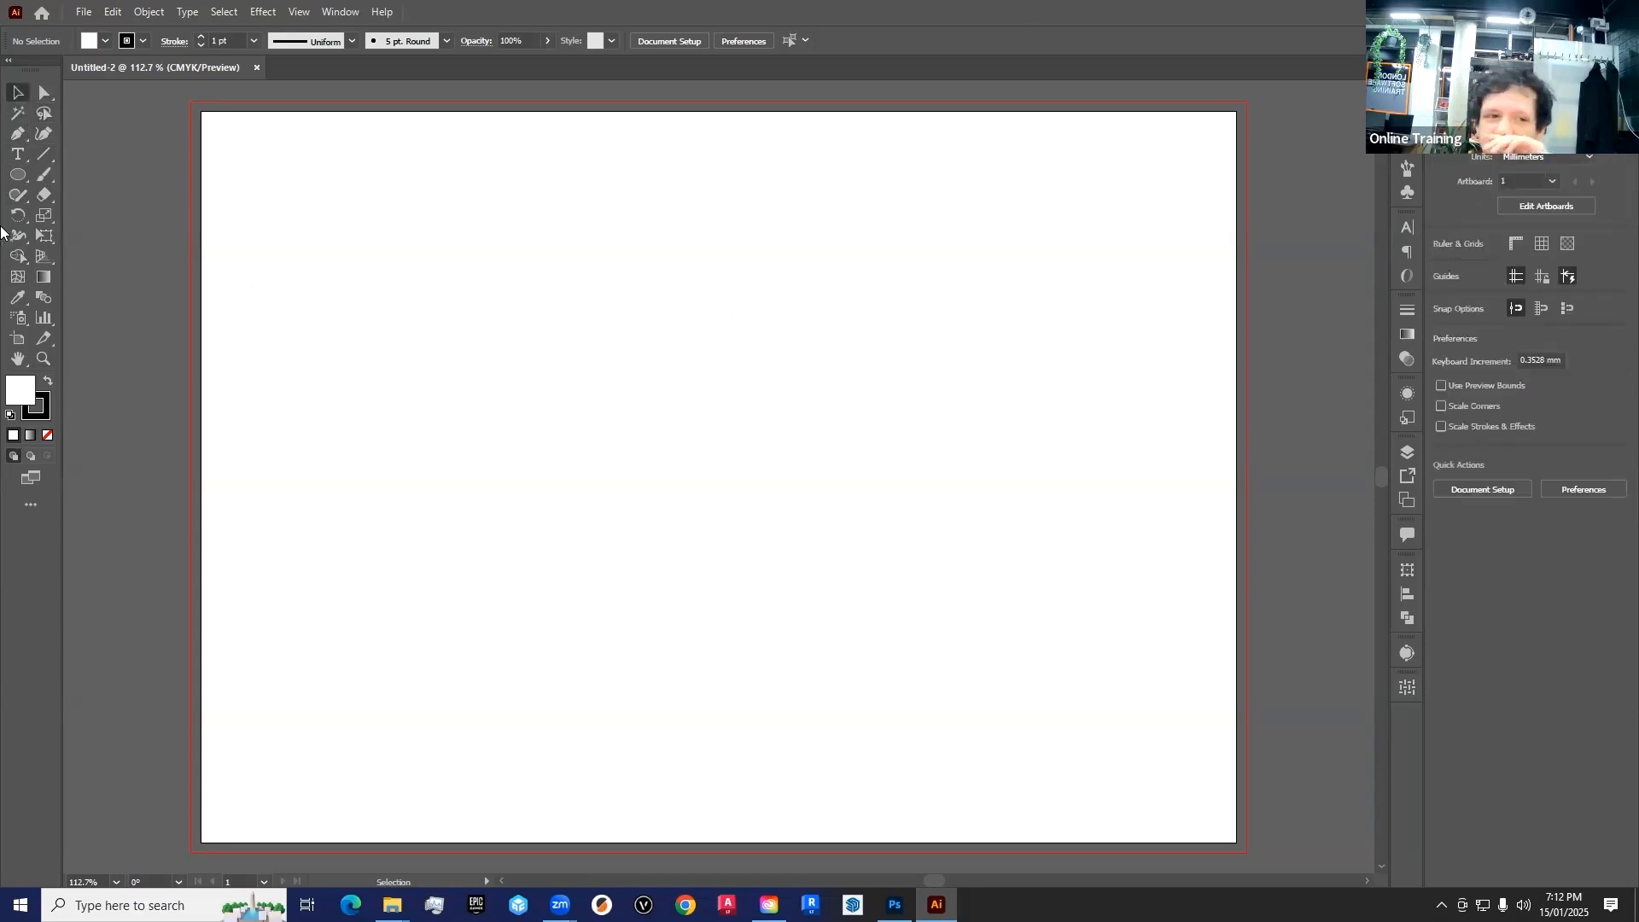
click(16, 175)
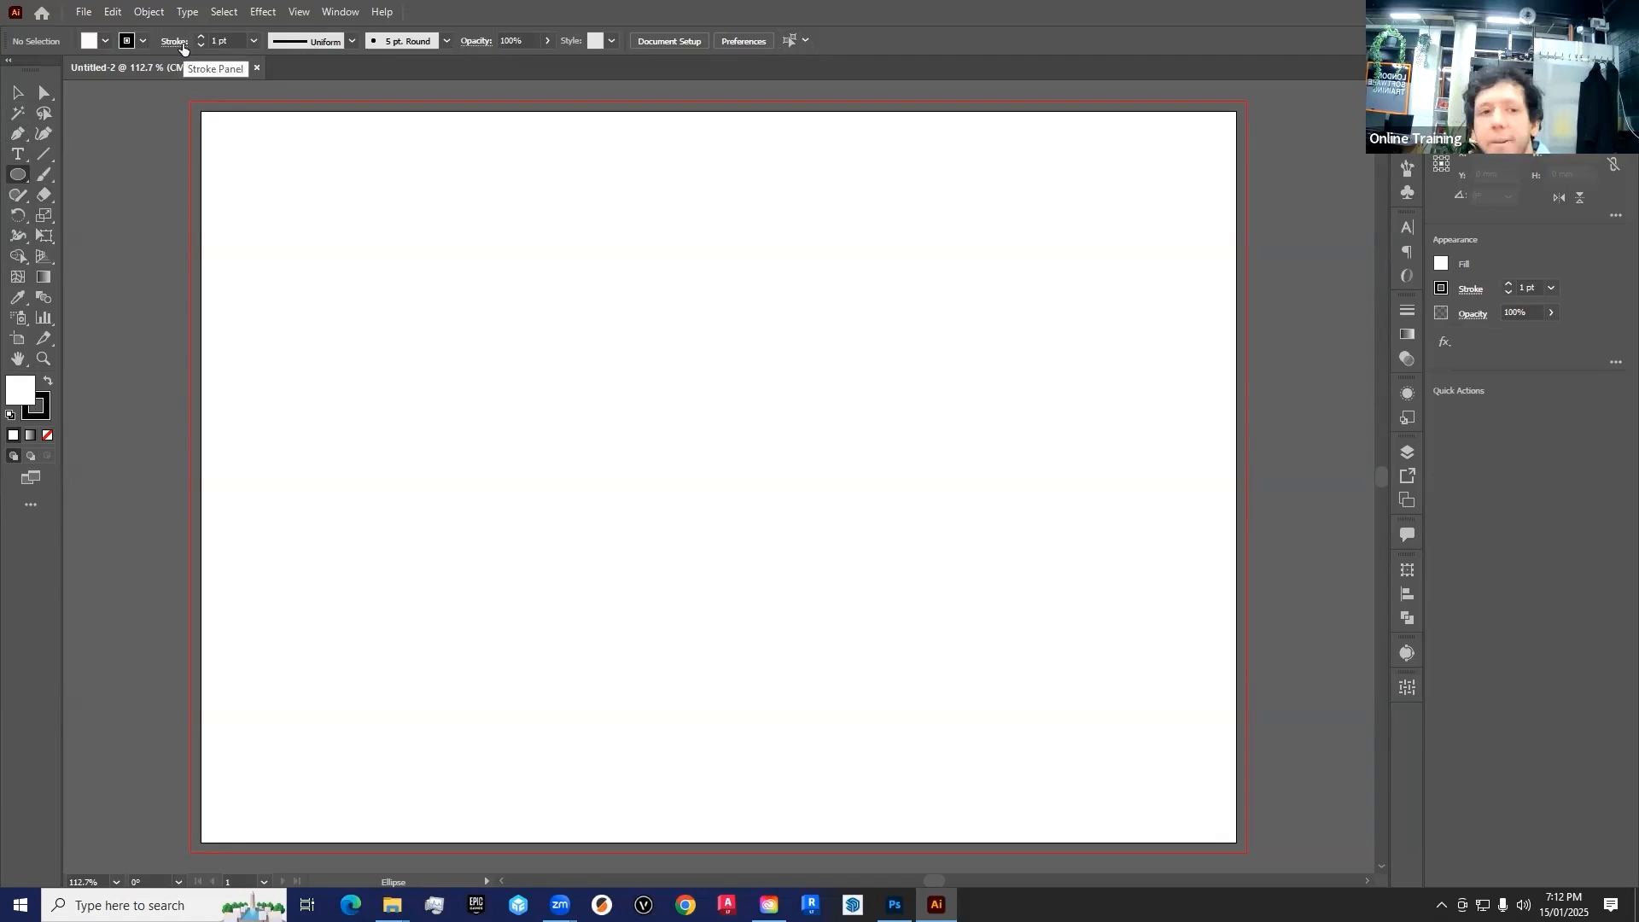
Reset the Essentials Classic workspace to its default layout
click(340, 11)
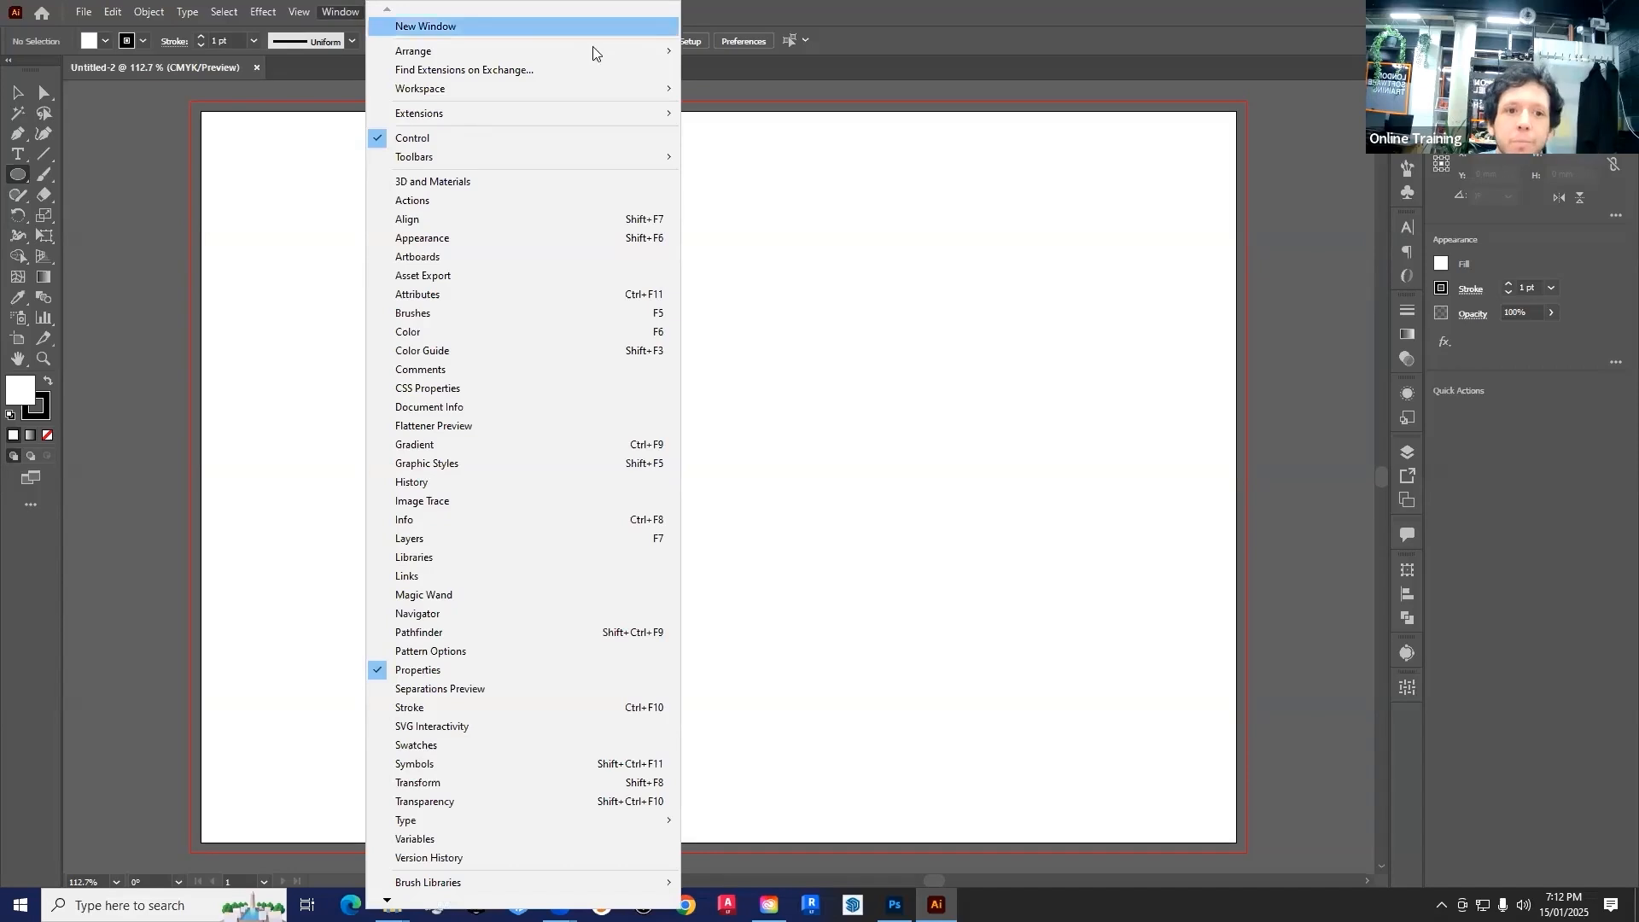
mouse_move(454, 99)
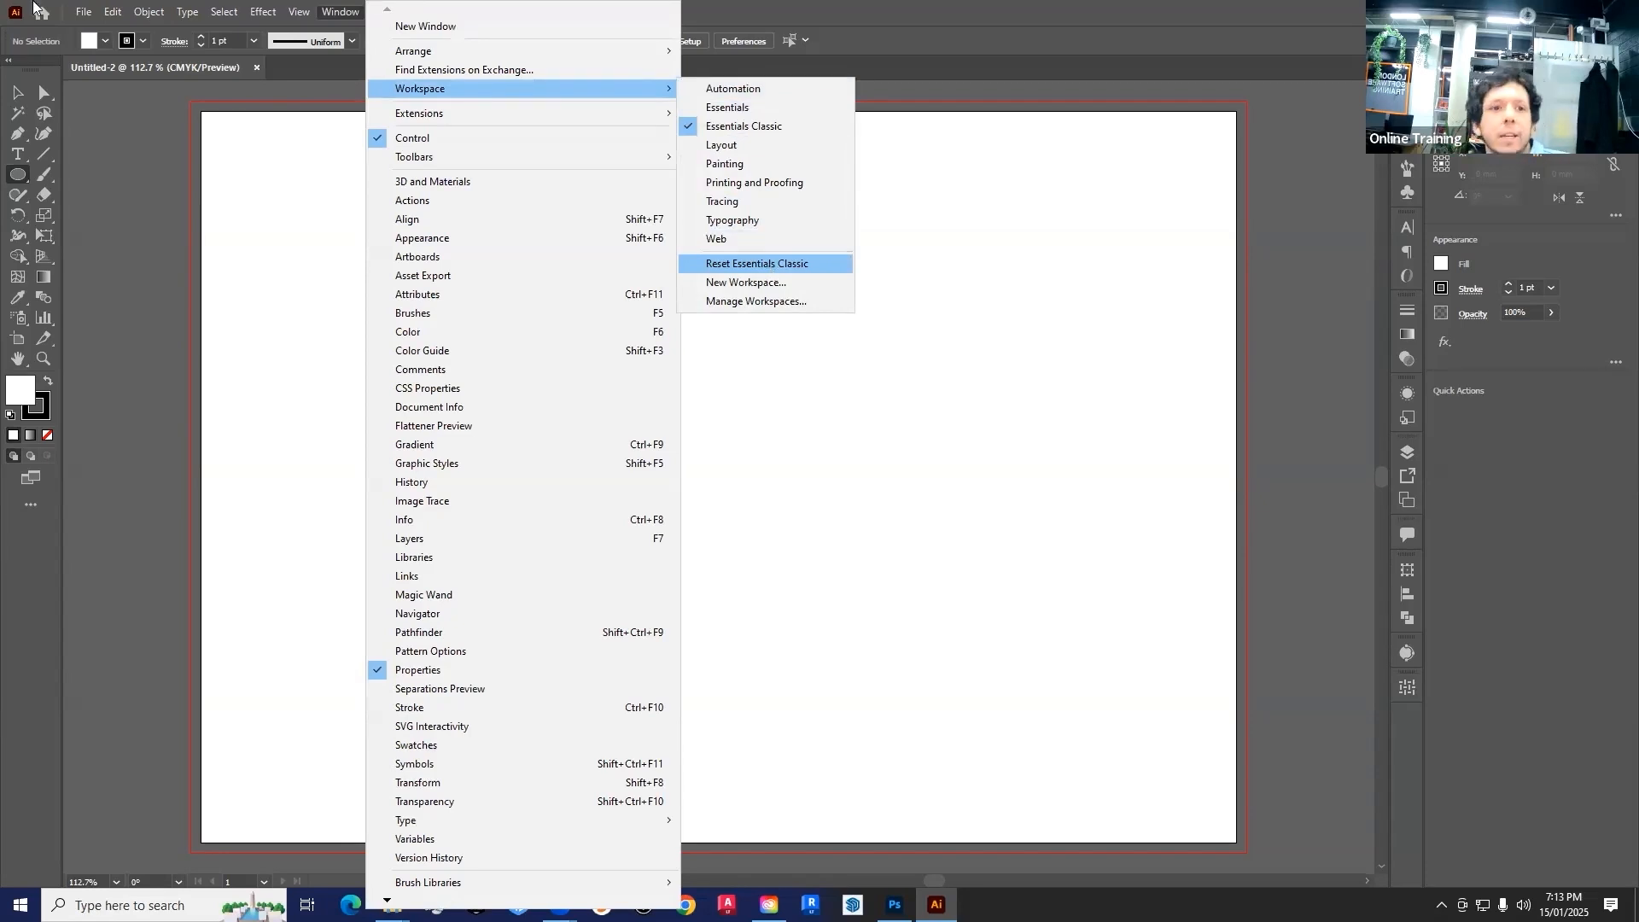
click(336, 8)
click(338, 10)
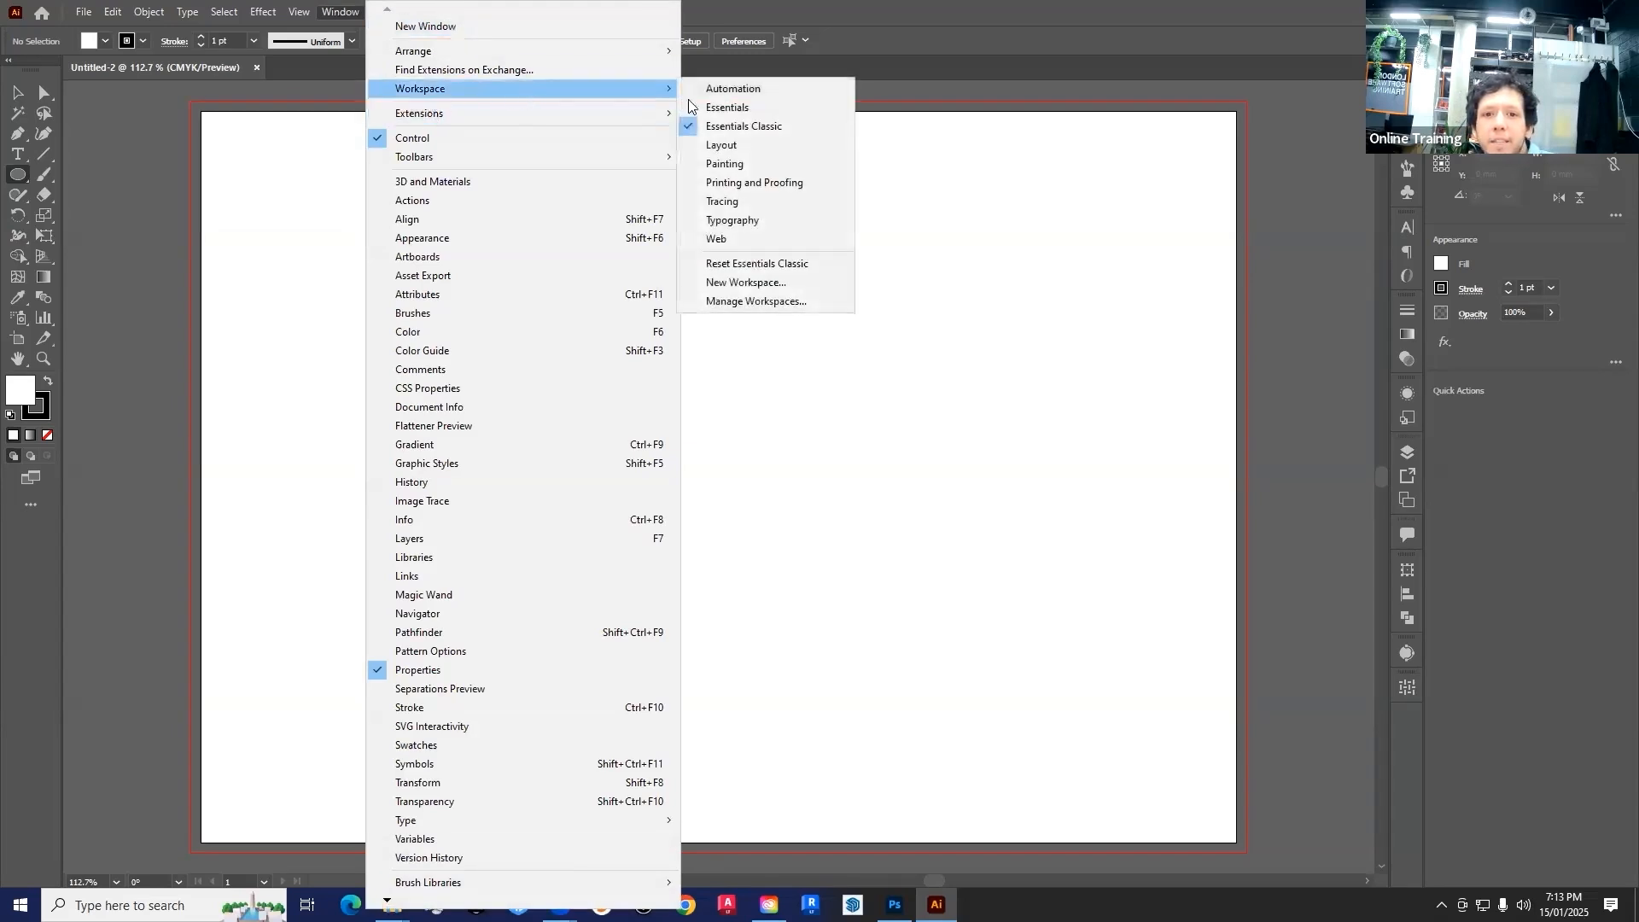
click(760, 264)
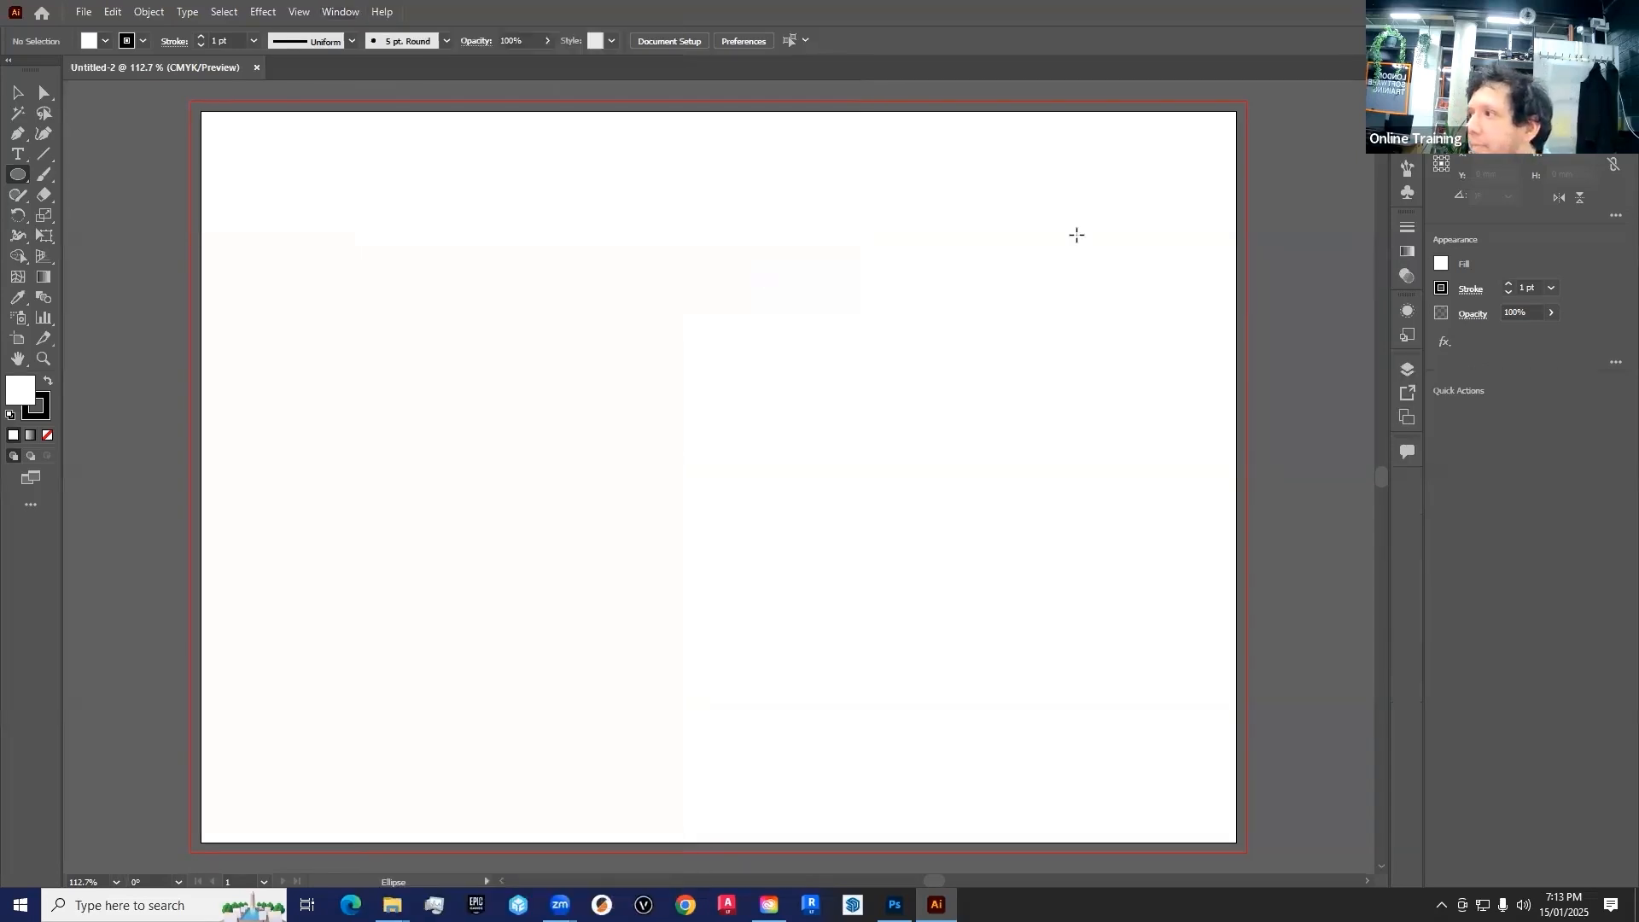
Hide the Control bar and show it again to demonstrate how it is toggled
click(337, 11)
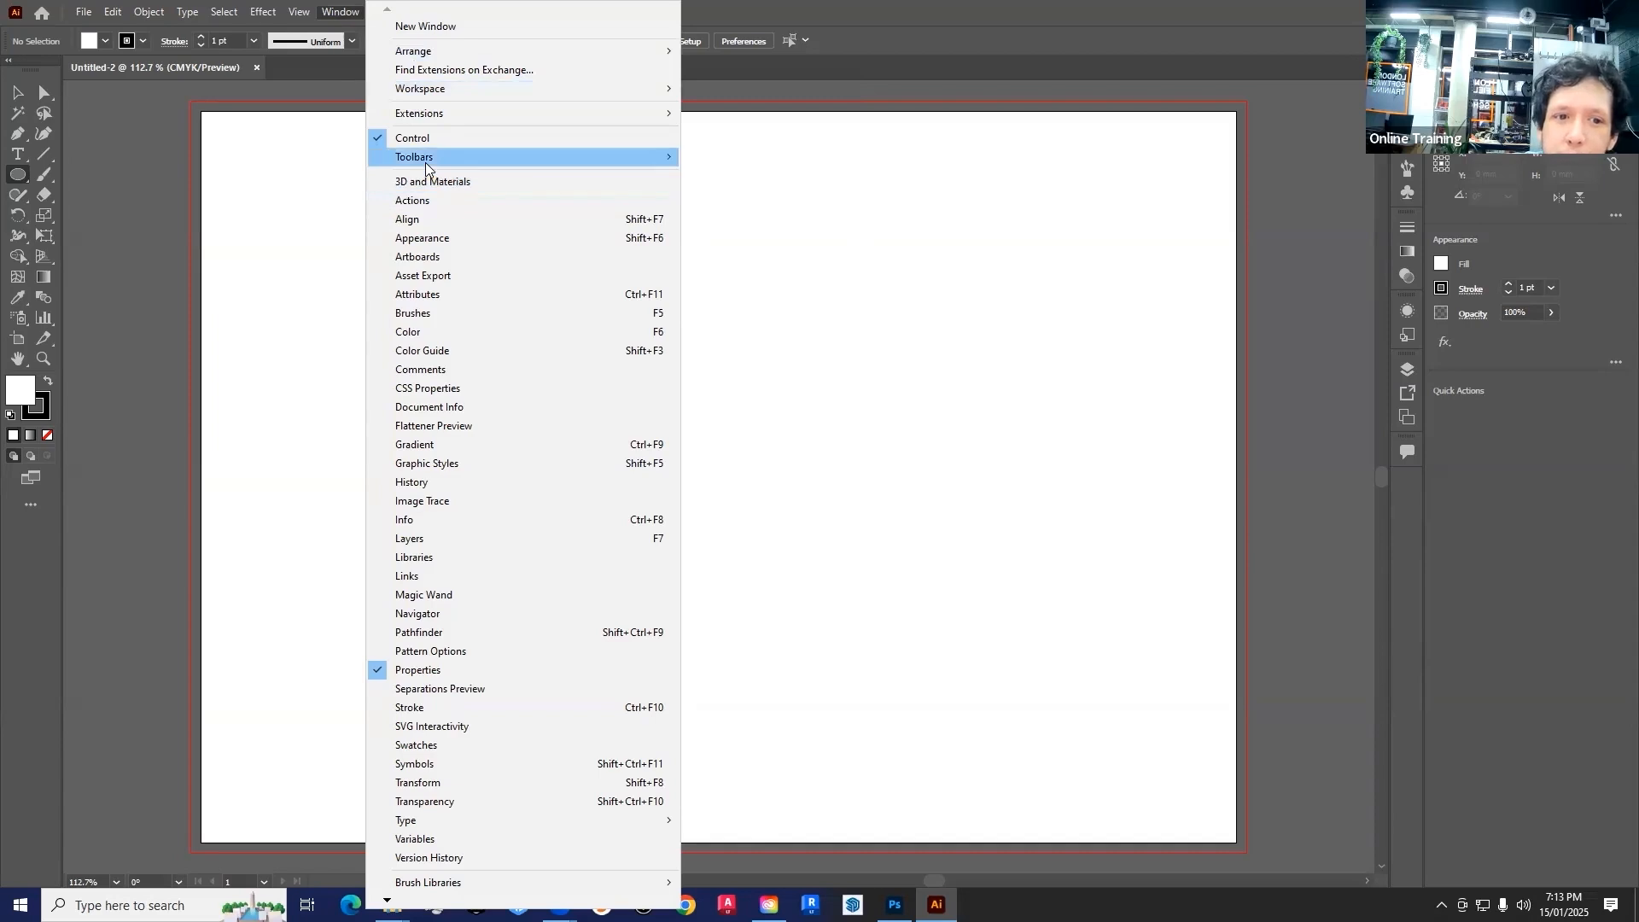
mouse_move(426, 166)
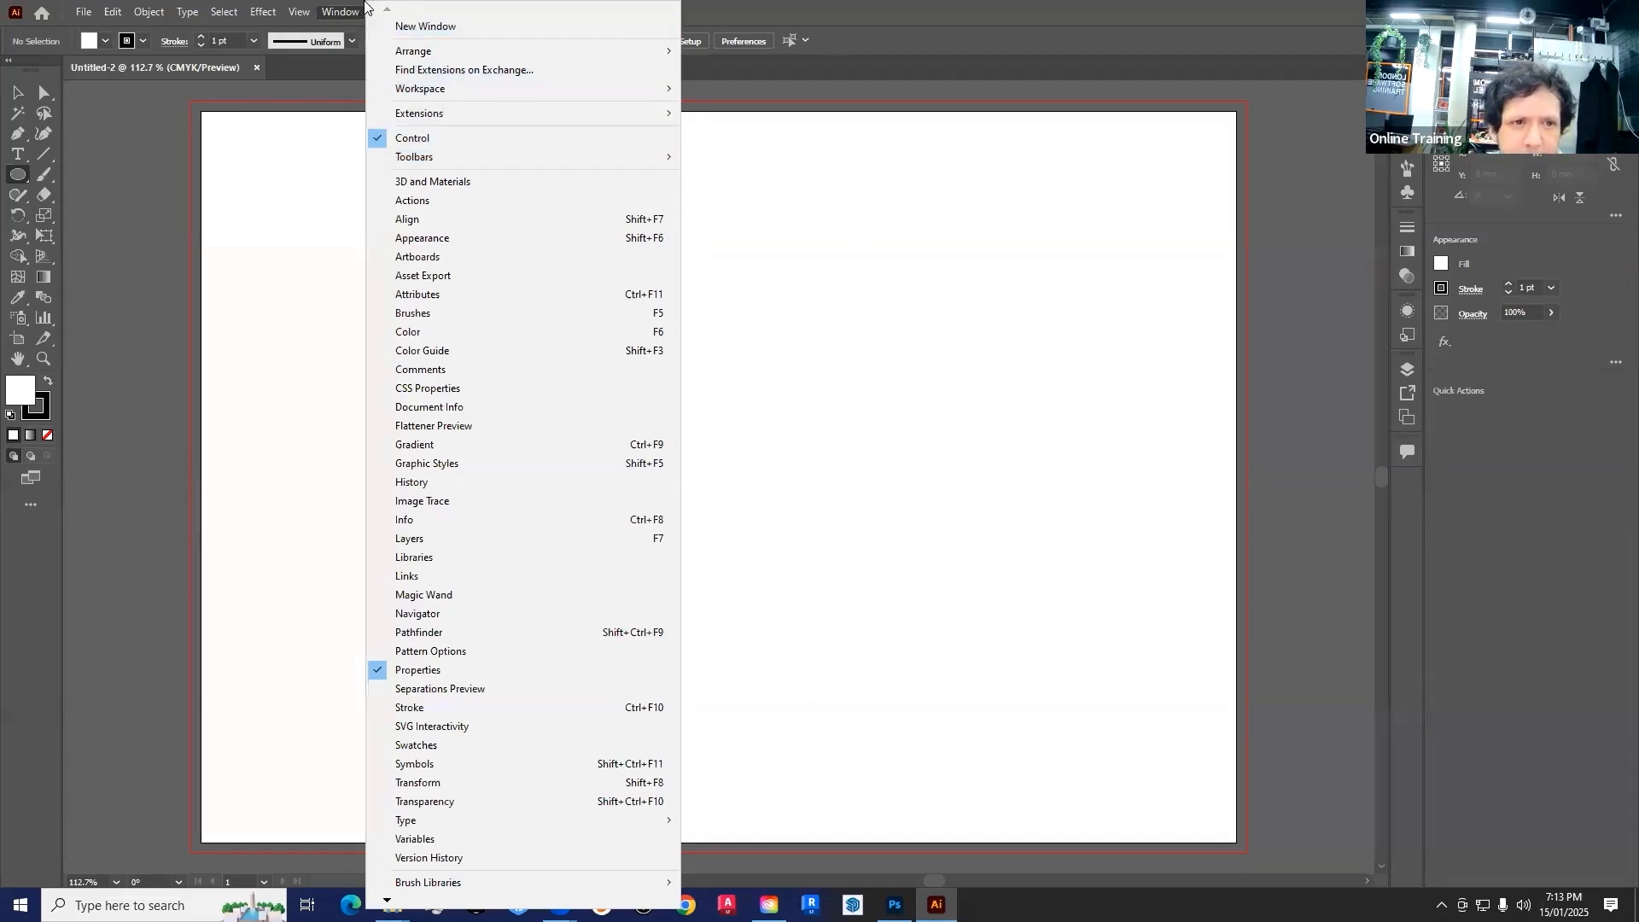
click(408, 141)
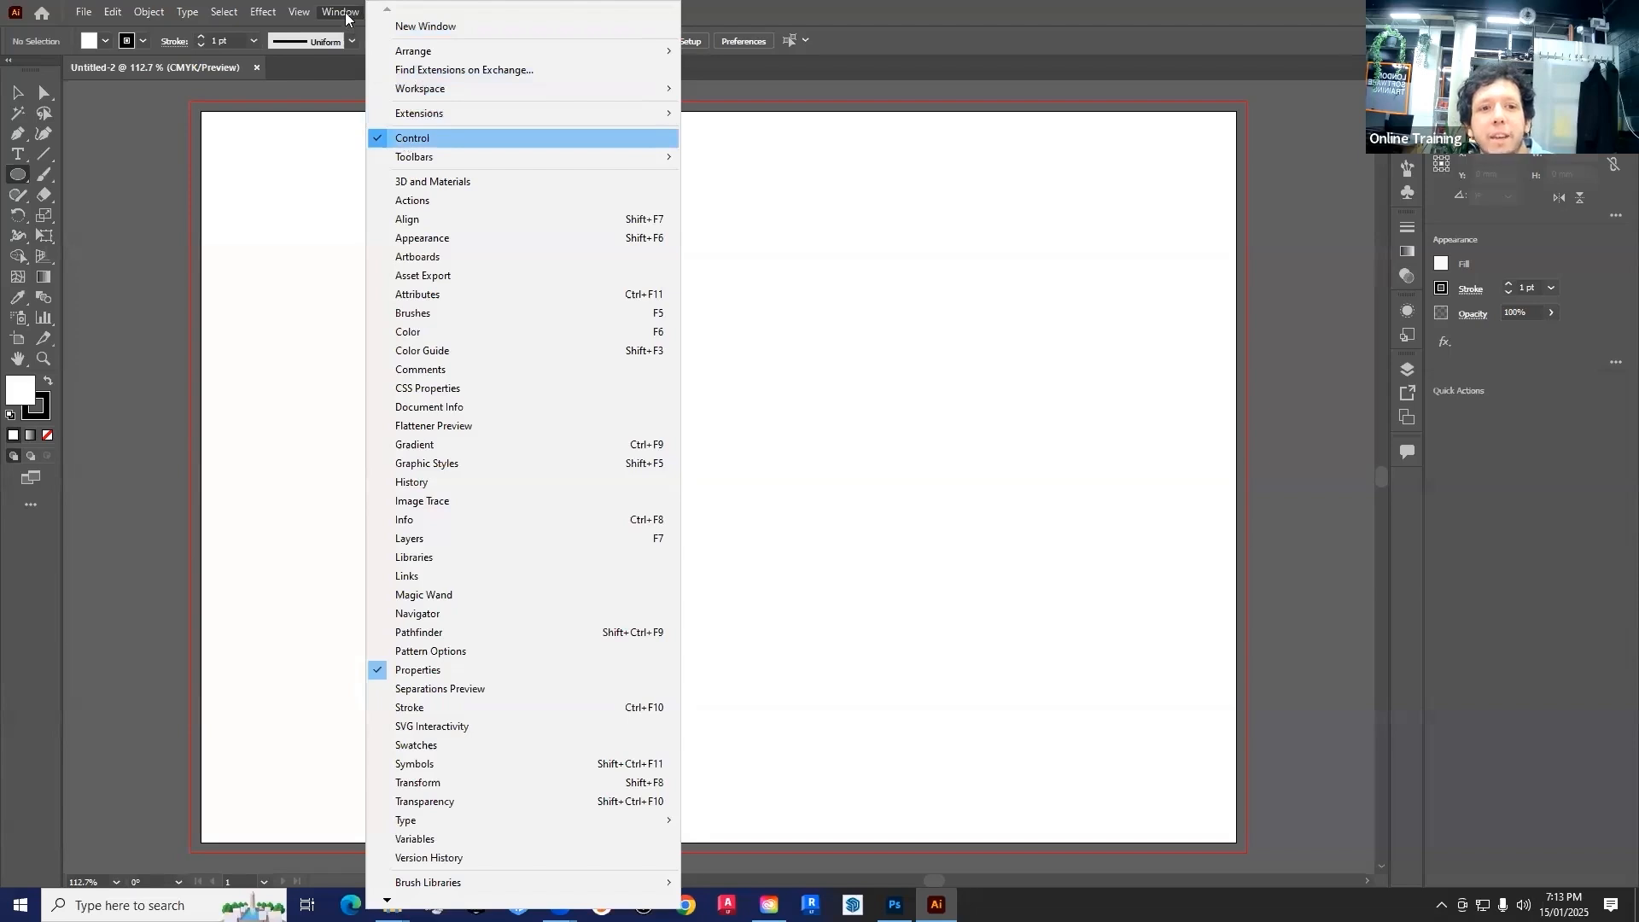
click(340, 12)
click(408, 139)
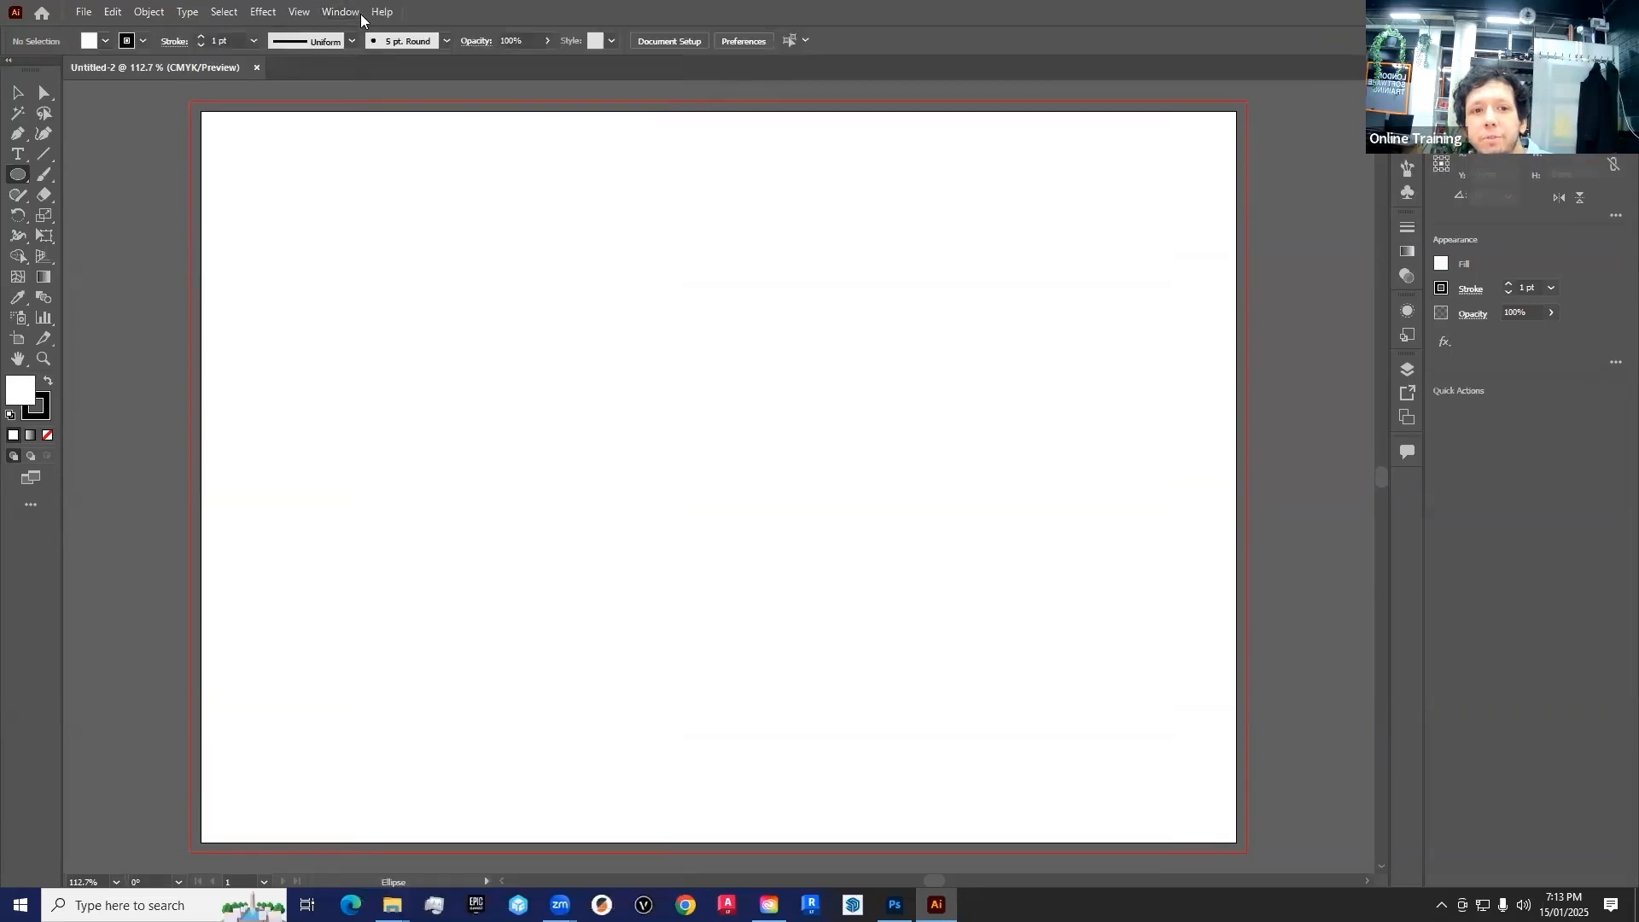
click(340, 12)
click(412, 137)
click(340, 12)
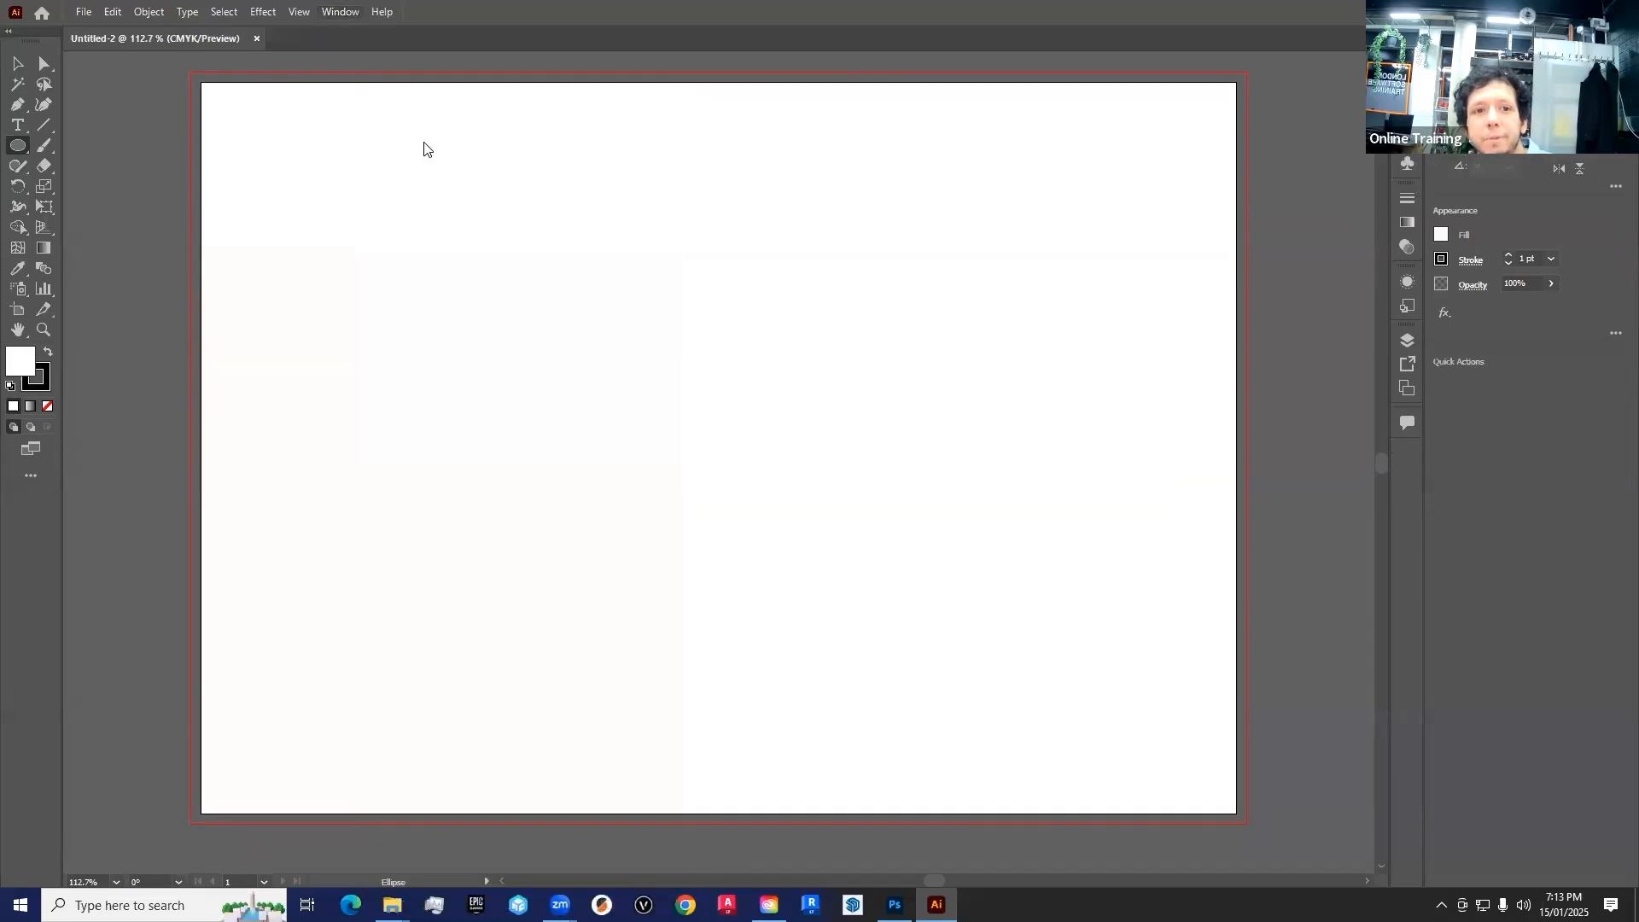
click(423, 141)
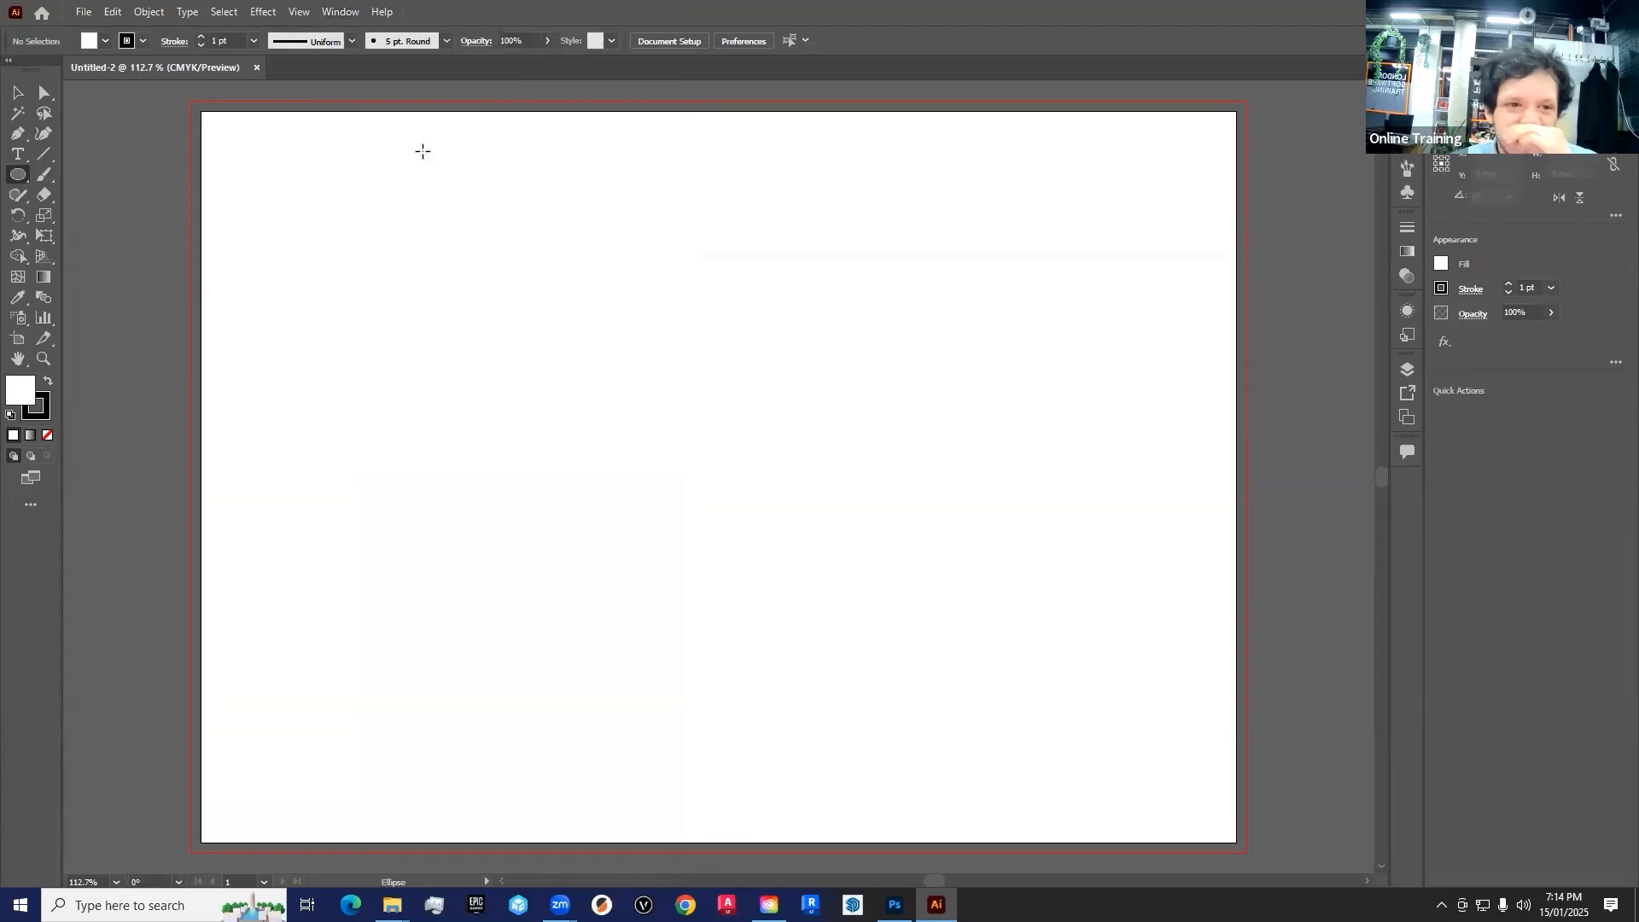
Draw a rectangle about 49 x 21 mm near the artboard's upper-left corner with the Rectangle tool
click(19, 92)
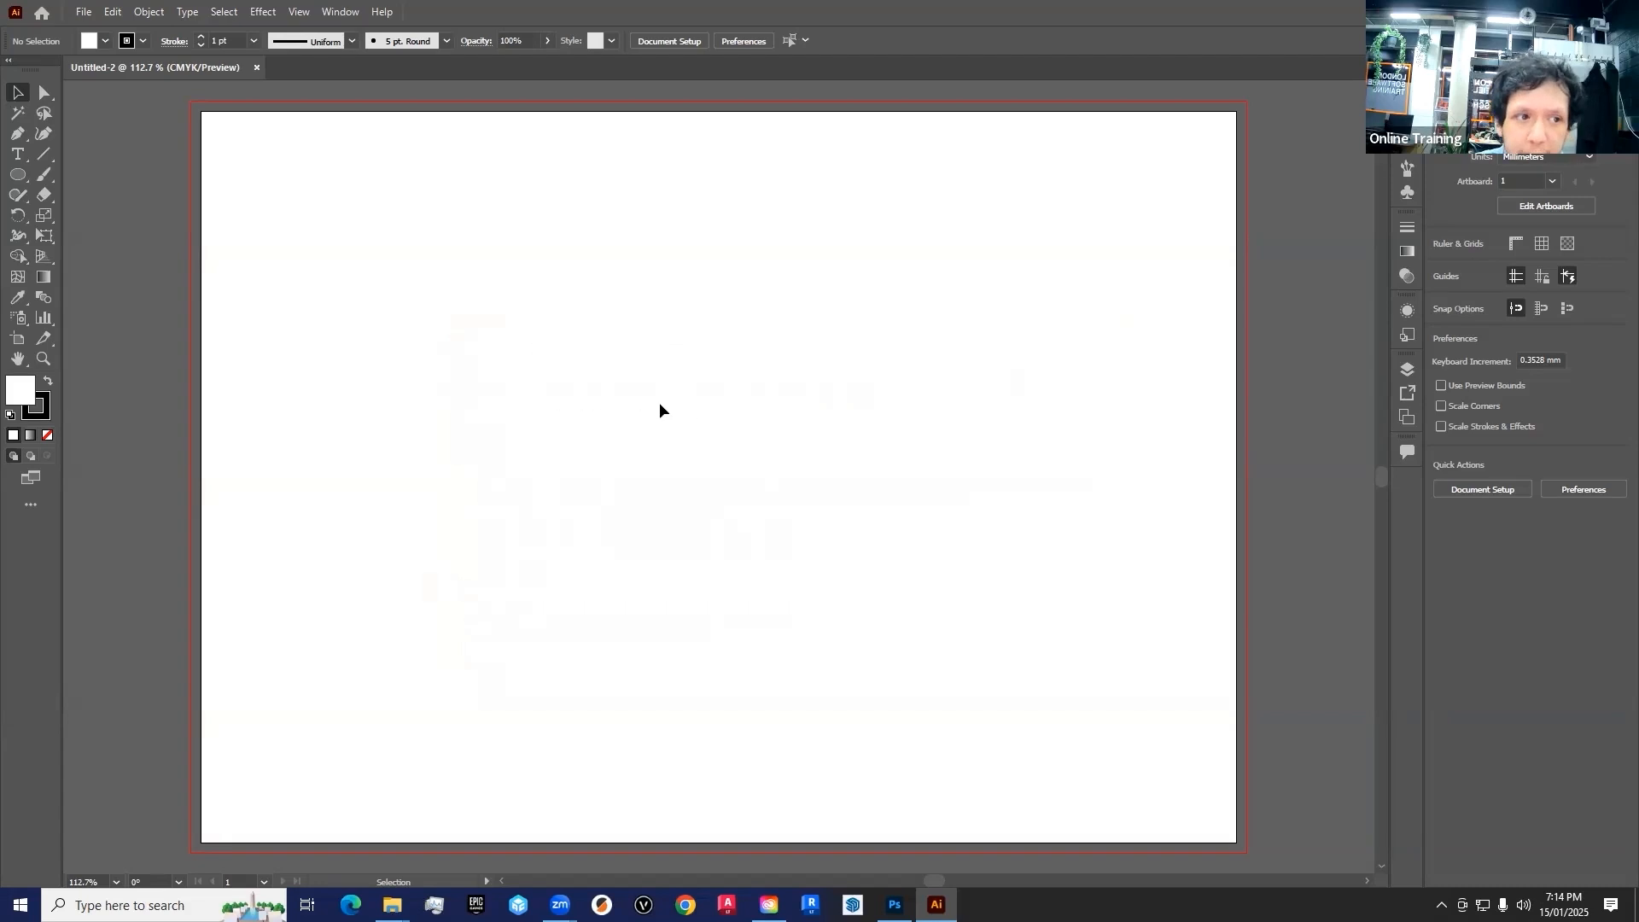
click(20, 181)
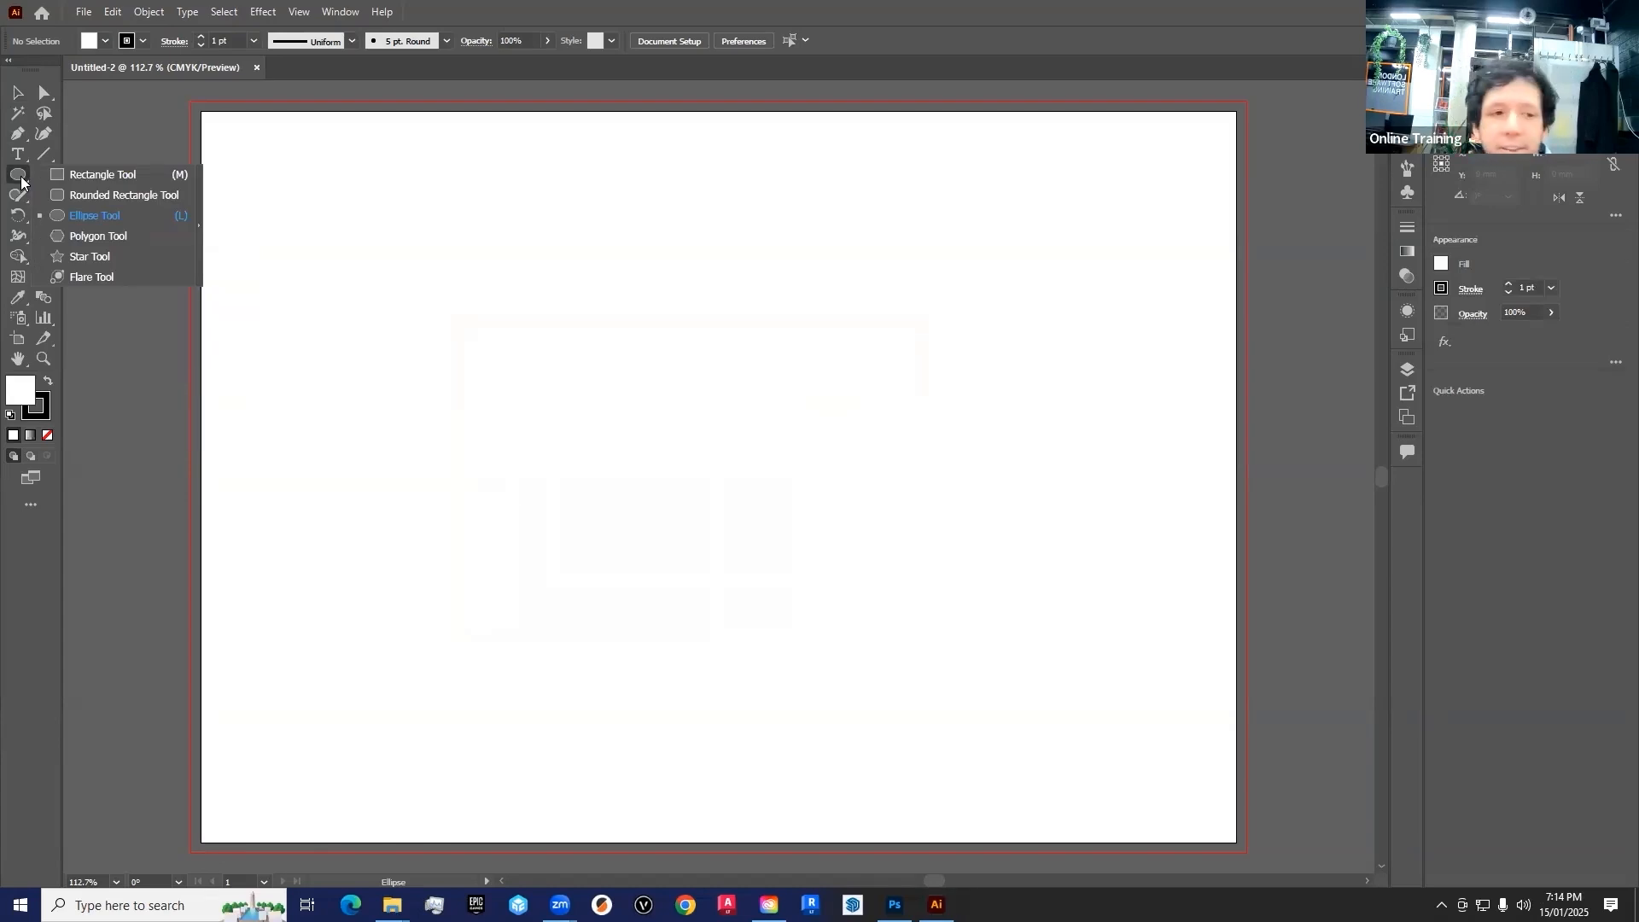
click(109, 175)
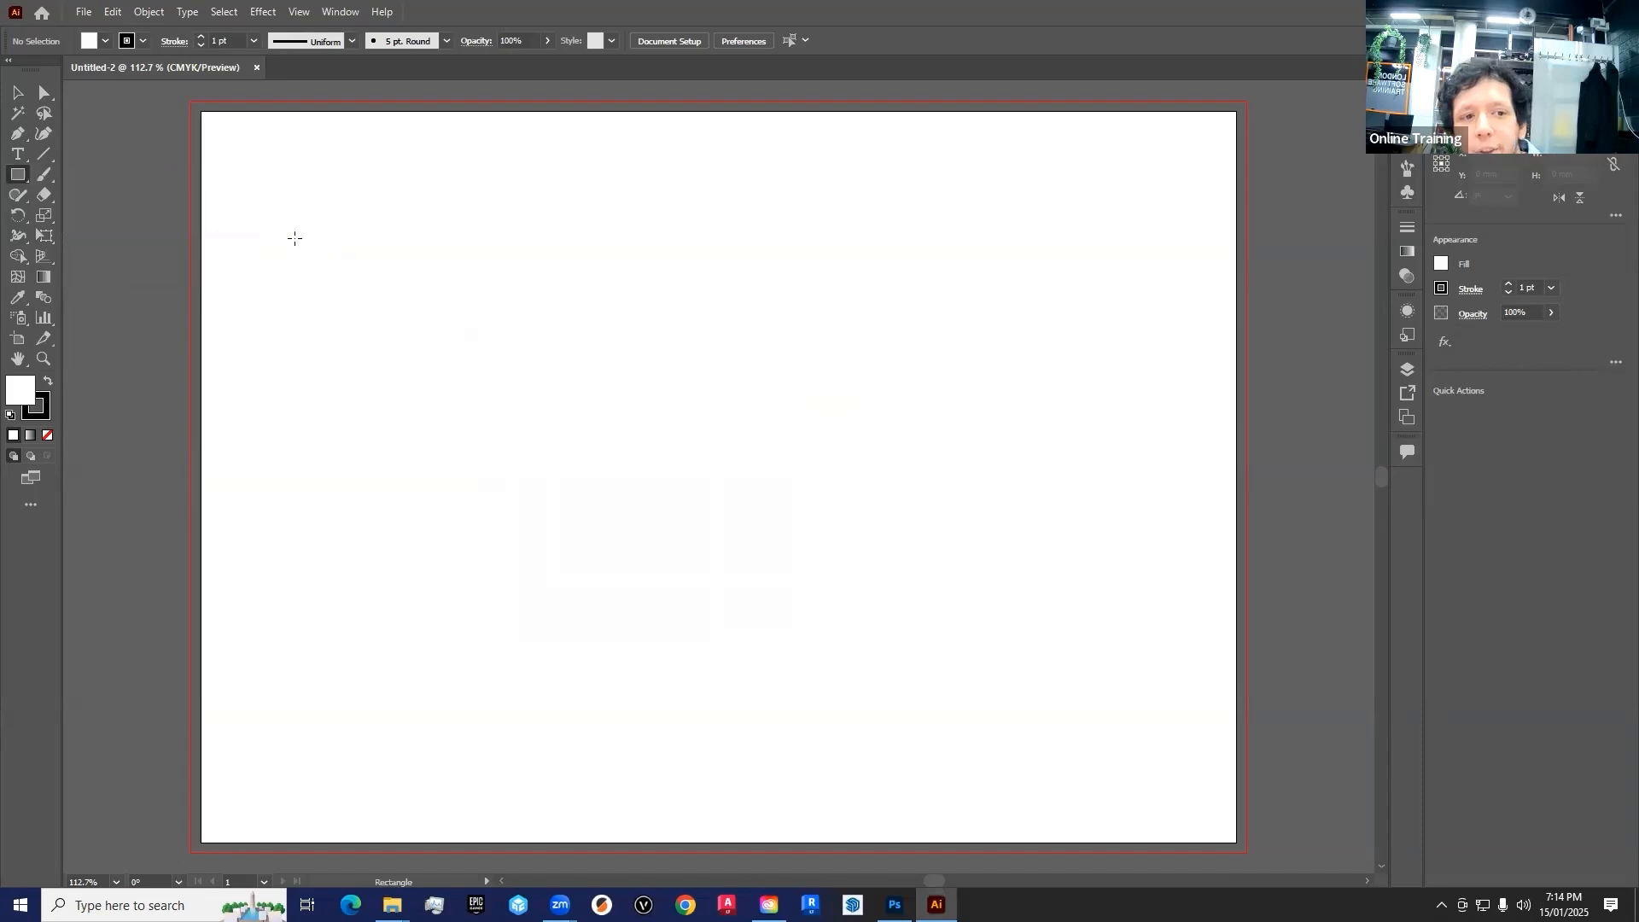
mouse_move(262, 156)
mouse_down()
mouse_move(381, 233)
mouse_move(434, 229)
mouse_up()
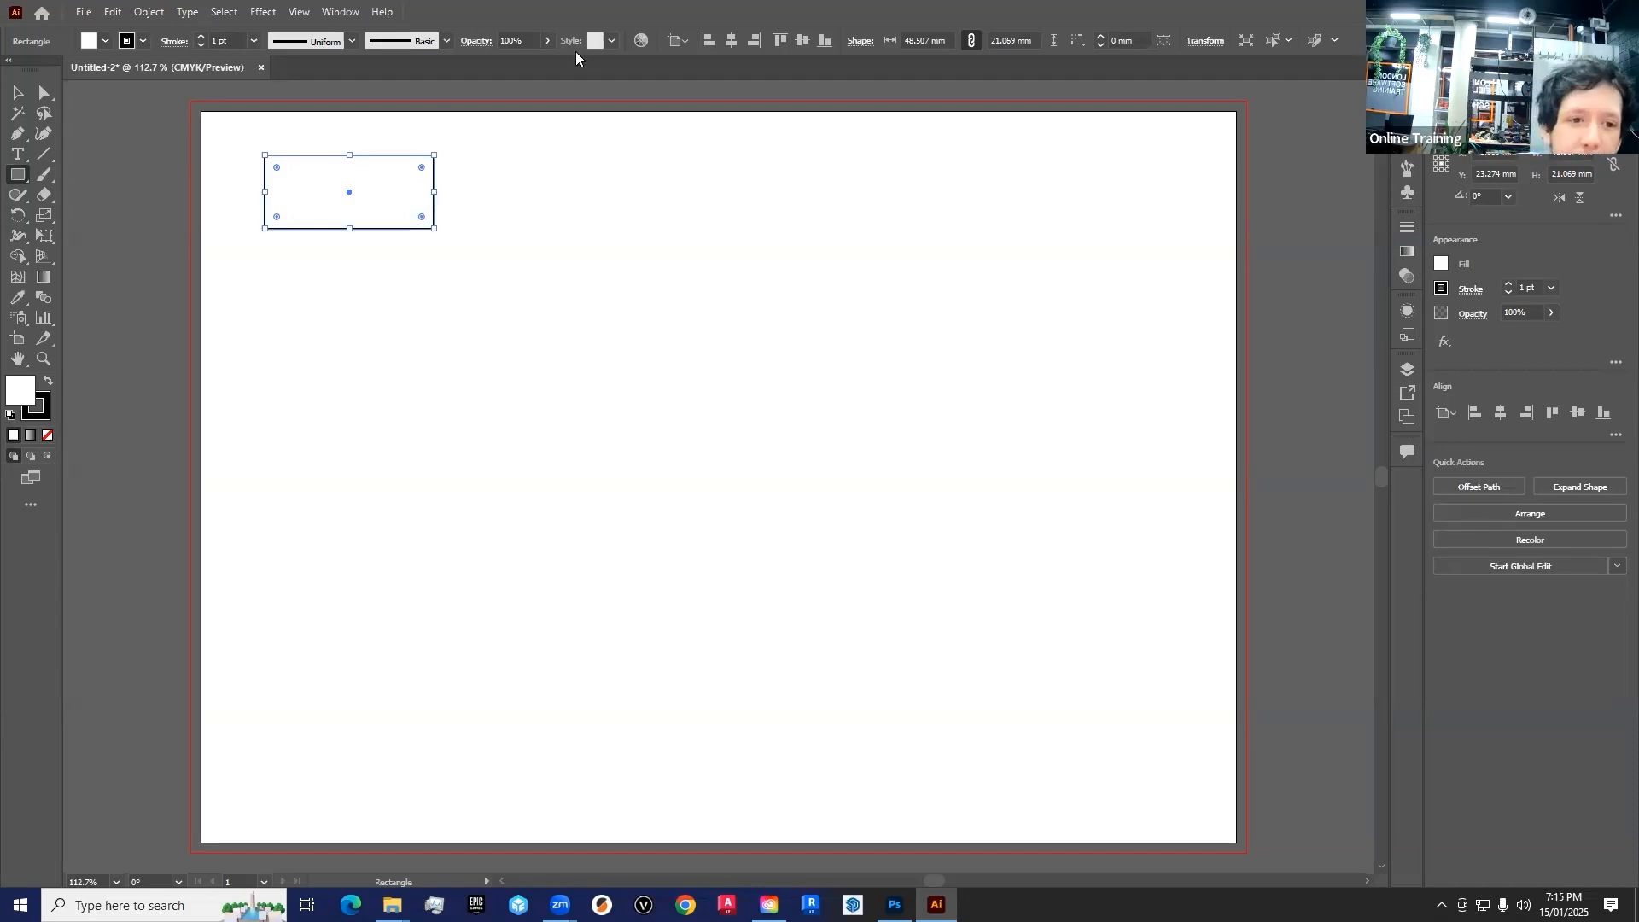
Resize the rectangle to about 42 x 21 mm and move it slightly down and towards the artboard's left edge
drag(437, 228, 513, 237)
drag(518, 384, 411, 230)
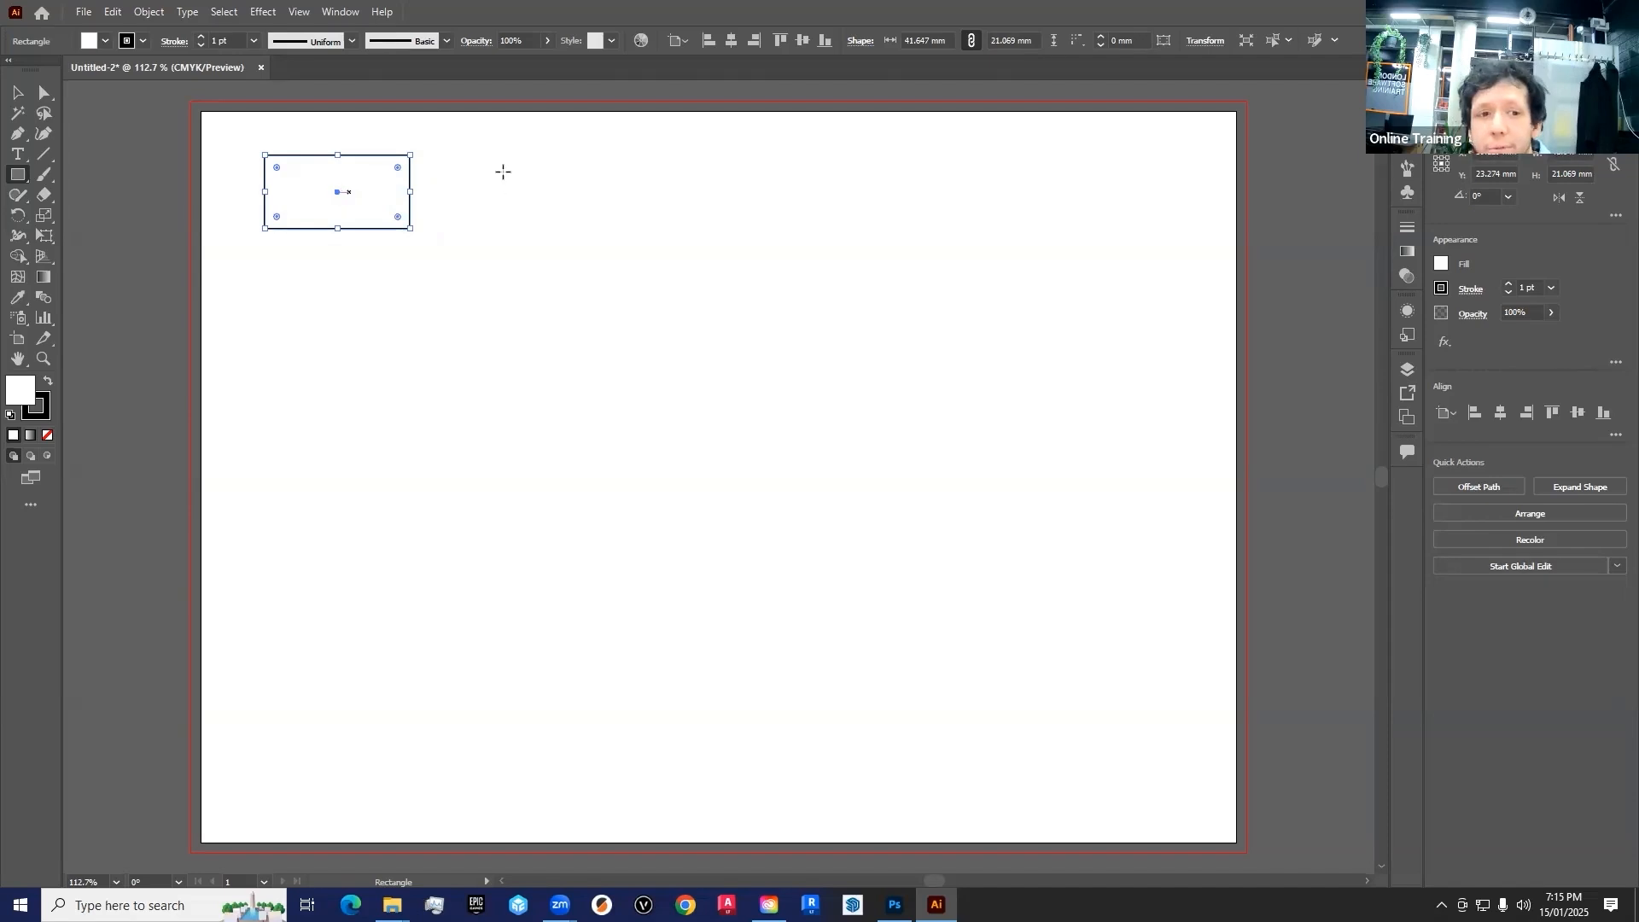
drag(338, 191, 317, 228)
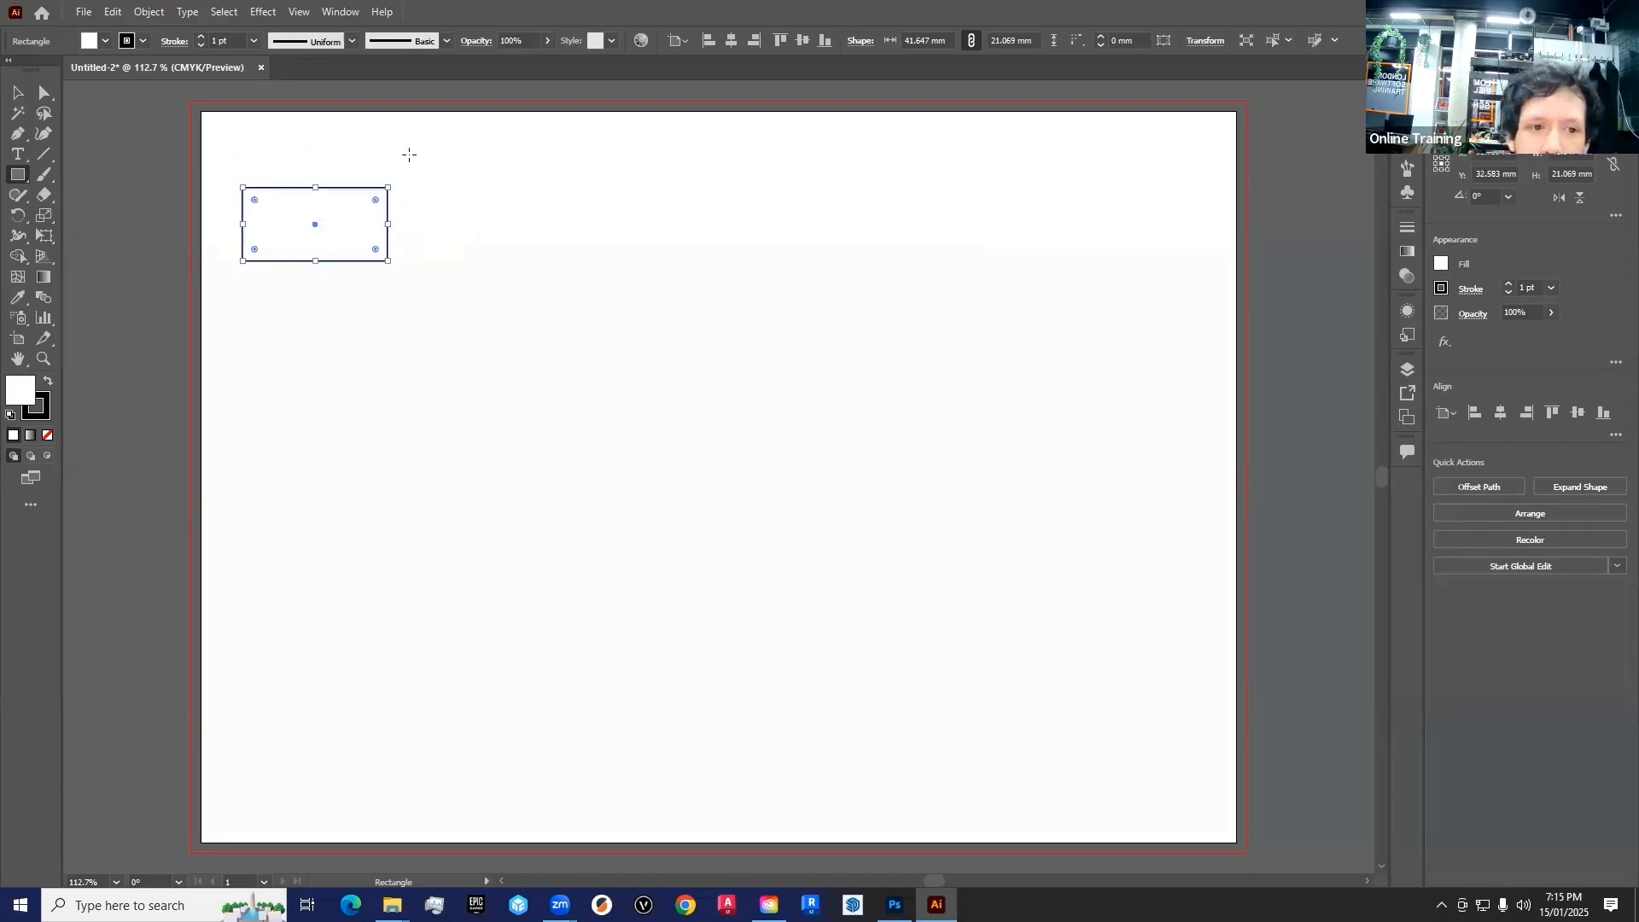
Draw a tall narrow rectangle, two wide rectangles and two squares of about 23 mm and 19 mm beside the first rectangle
mouse_move(388, 144)
mouse_down()
mouse_move(455, 247)
mouse_move(426, 180)
mouse_move(448, 277)
mouse_up()
key(ctrl+z)
mouse_move(459, 130)
mouse_down()
mouse_move(570, 178)
mouse_move(435, 240)
mouse_up()
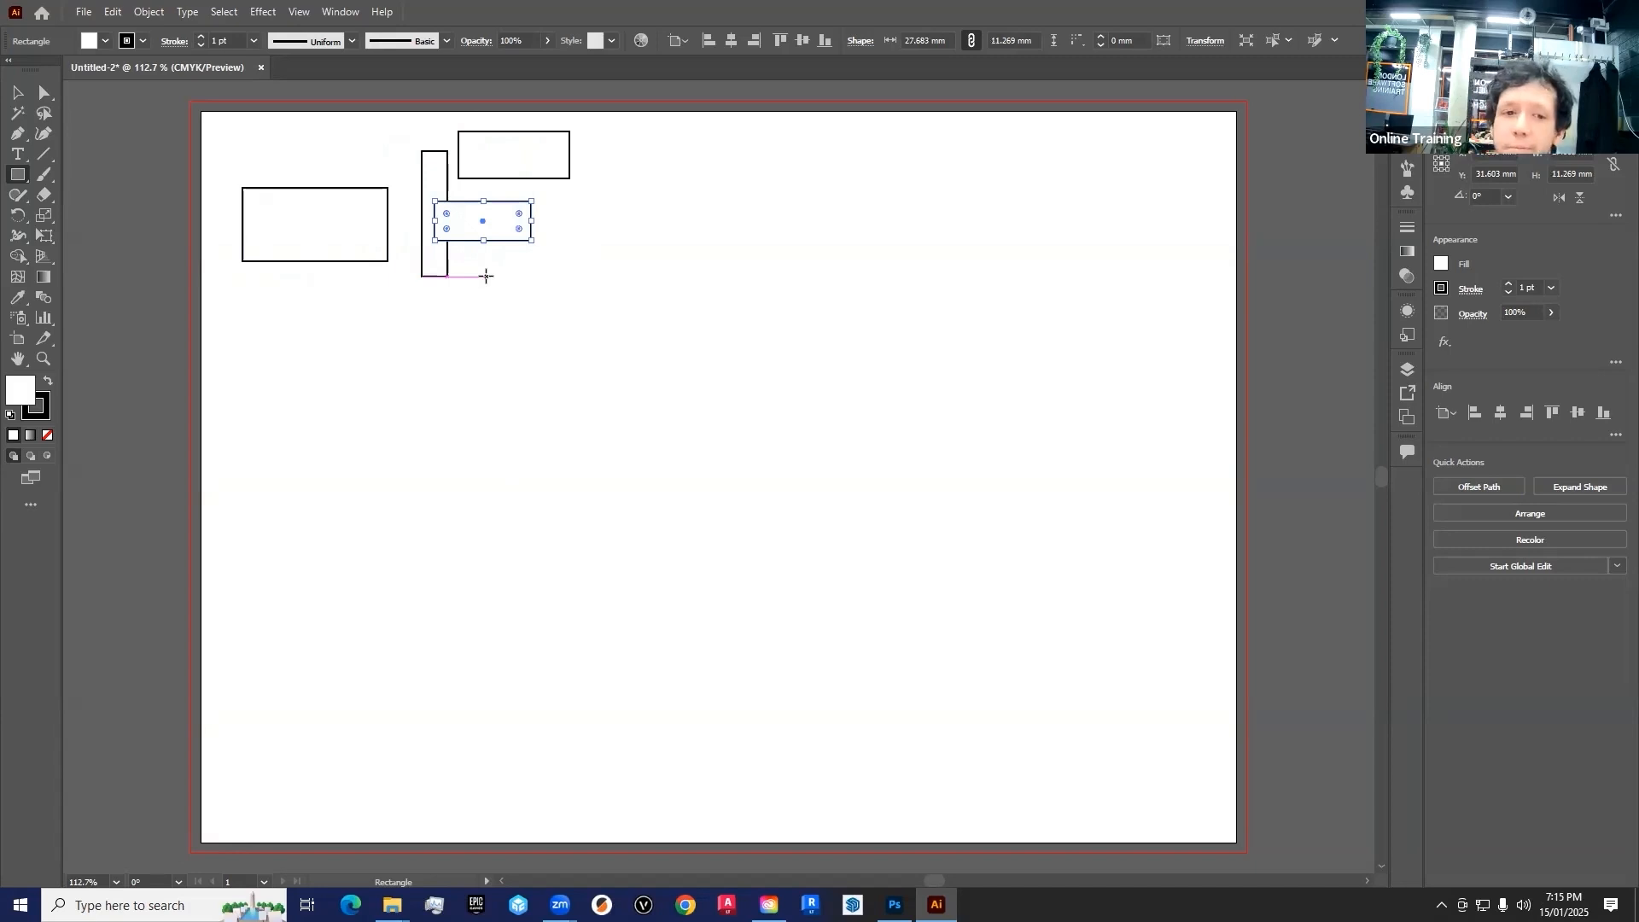
drag(514, 303, 593, 225)
drag(589, 131, 656, 199)
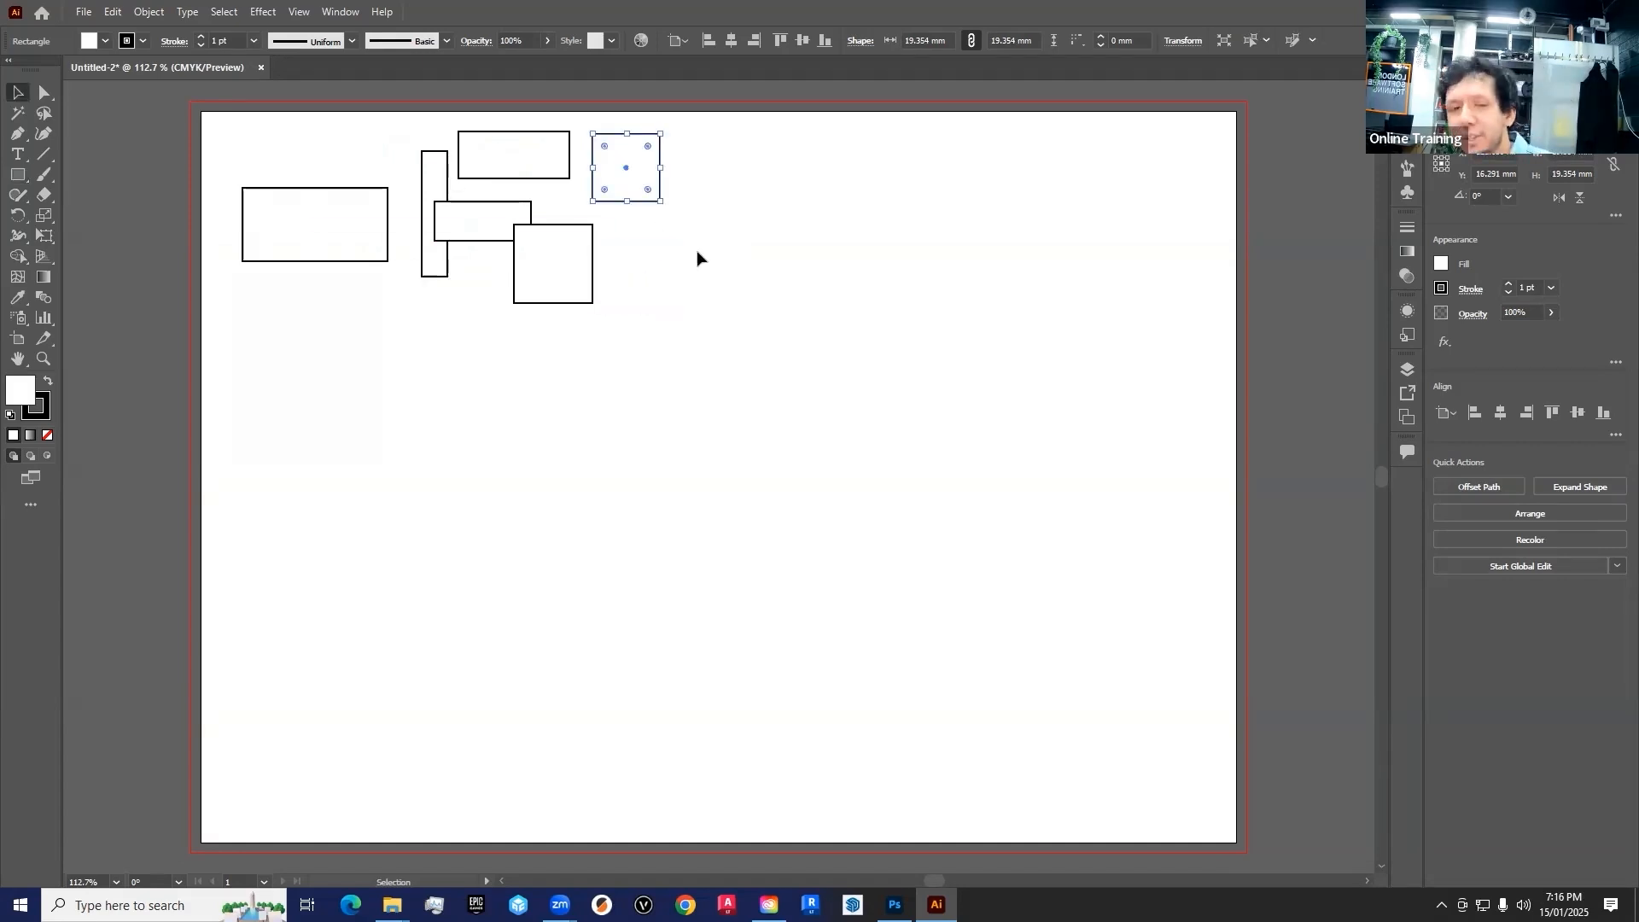
Move the larger square with the Selection tool to just below the first rectangle
drag(576, 267, 545, 256)
click(632, 329)
key(ctrl+z)
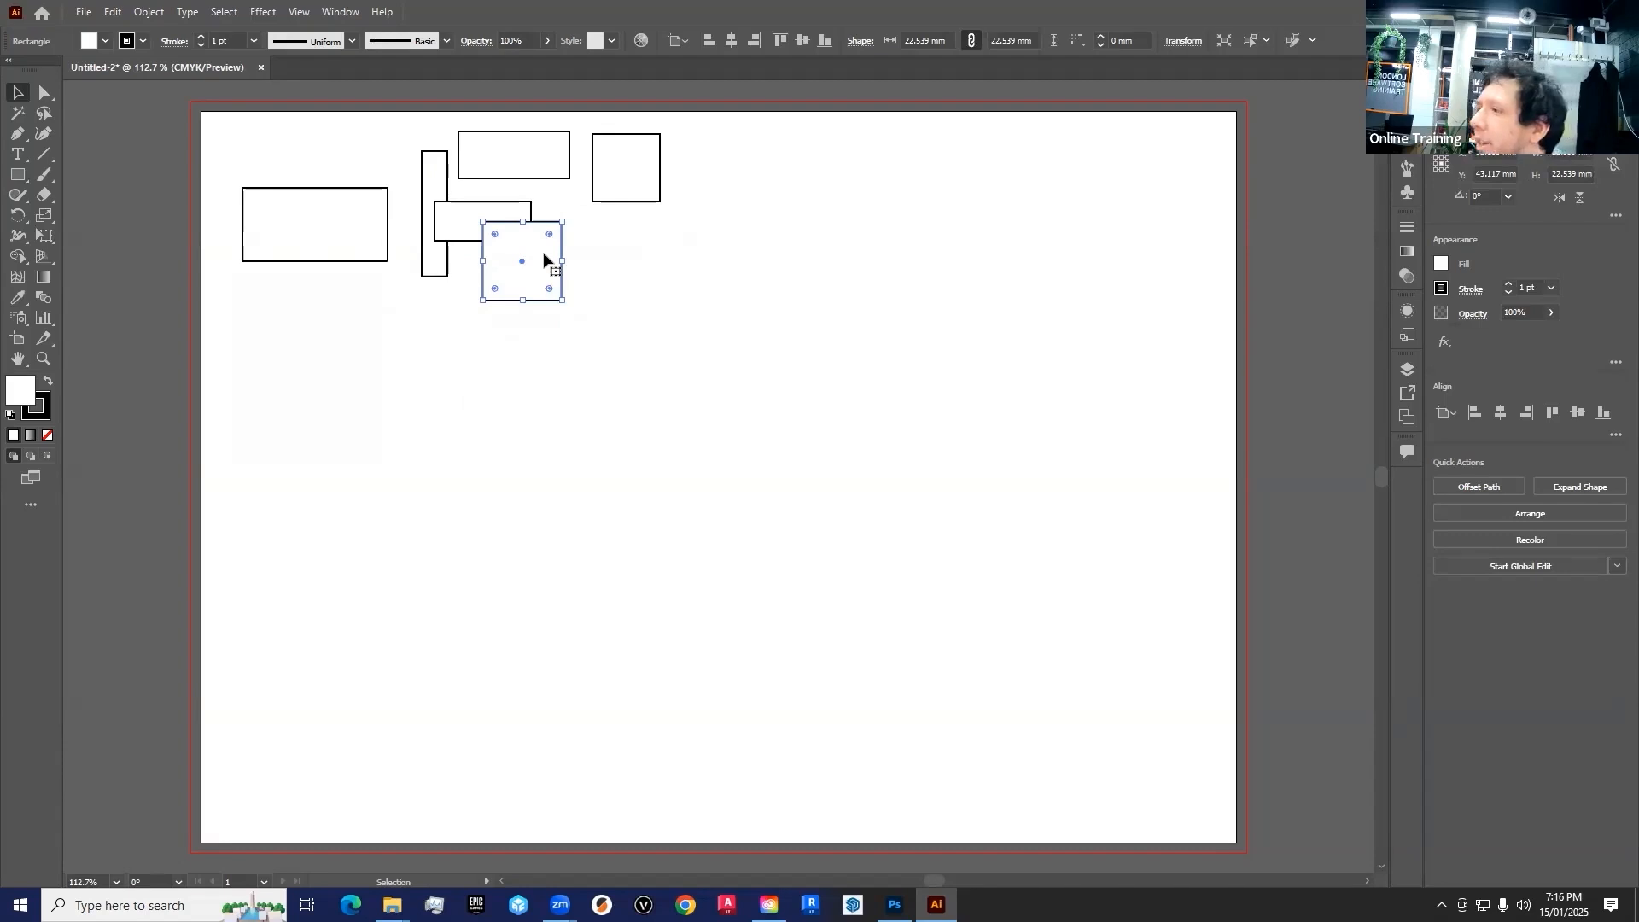
click(552, 432)
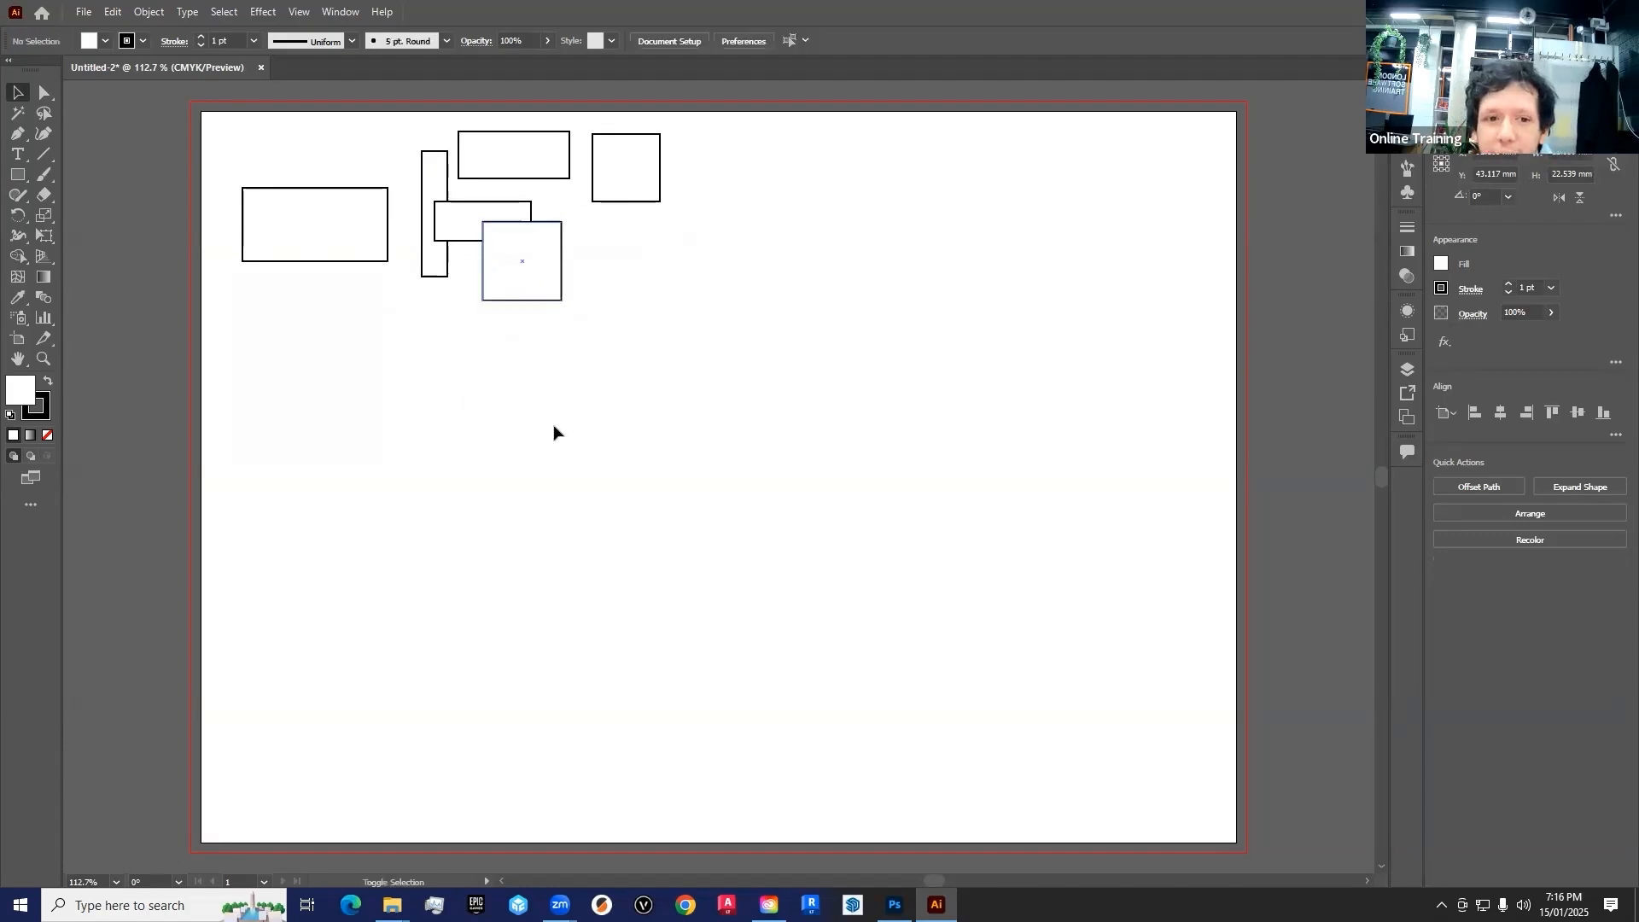
drag(546, 286, 338, 239)
drag(348, 255, 347, 326)
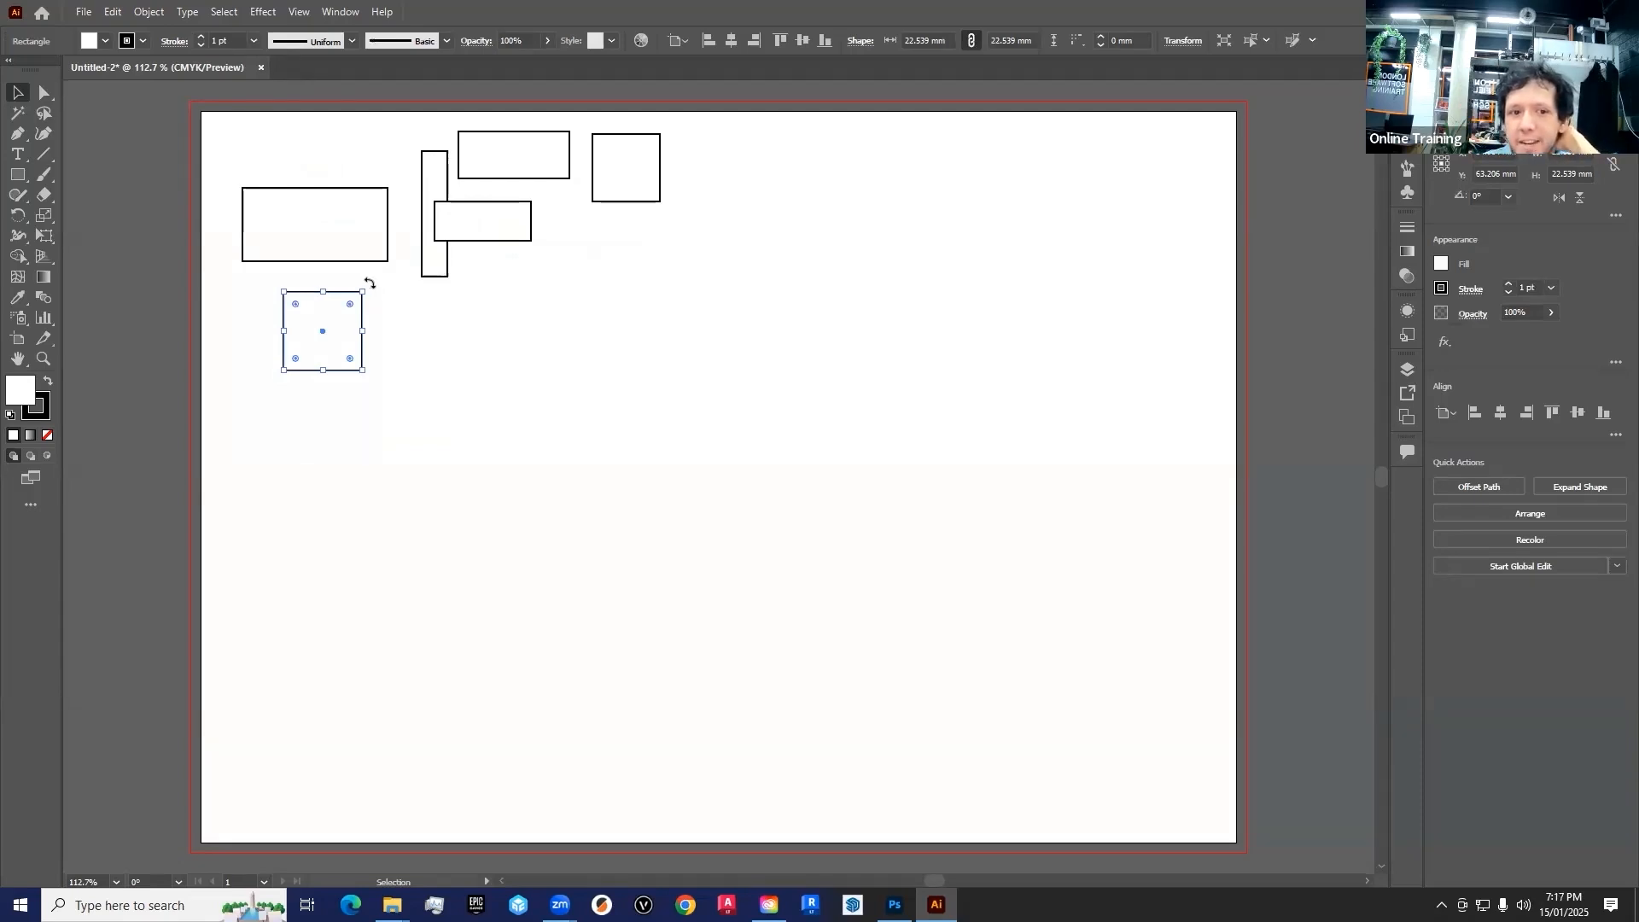
Rotate the first rectangle upright, move it towards the artboard's upper-left corner, and shift the square below it down and right
mouse_move(374, 290)
mouse_down()
mouse_move(390, 373)
mouse_move(381, 296)
mouse_move(330, 281)
mouse_move(374, 333)
mouse_move(366, 273)
mouse_up()
click(366, 226)
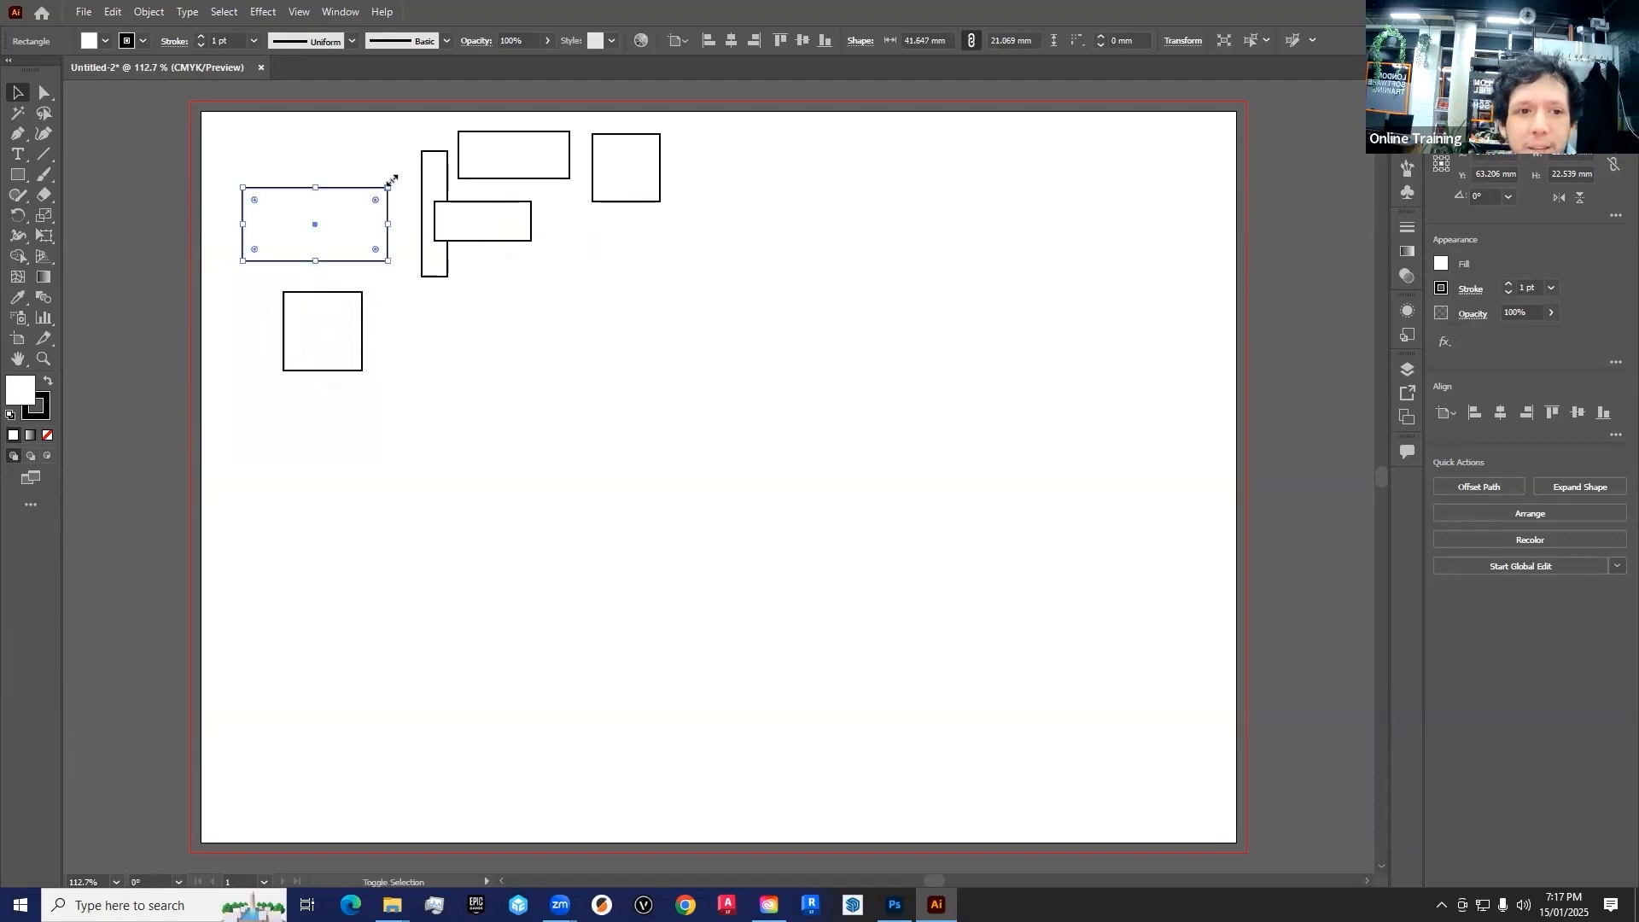
drag(400, 183, 292, 155)
drag(325, 218, 271, 196)
drag(333, 325, 363, 354)
Rotate the tall narrow rectangle to horizontal, then move the two wide rectangles side by side beneath it
click(416, 200)
drag(411, 154, 304, 164)
drag(502, 163, 305, 248)
drag(498, 227, 452, 244)
Move the smaller square left beside the other shapes and resize it into a rectangle about 44 x 33 mm
click(688, 179)
click(640, 164)
drag(631, 167, 460, 170)
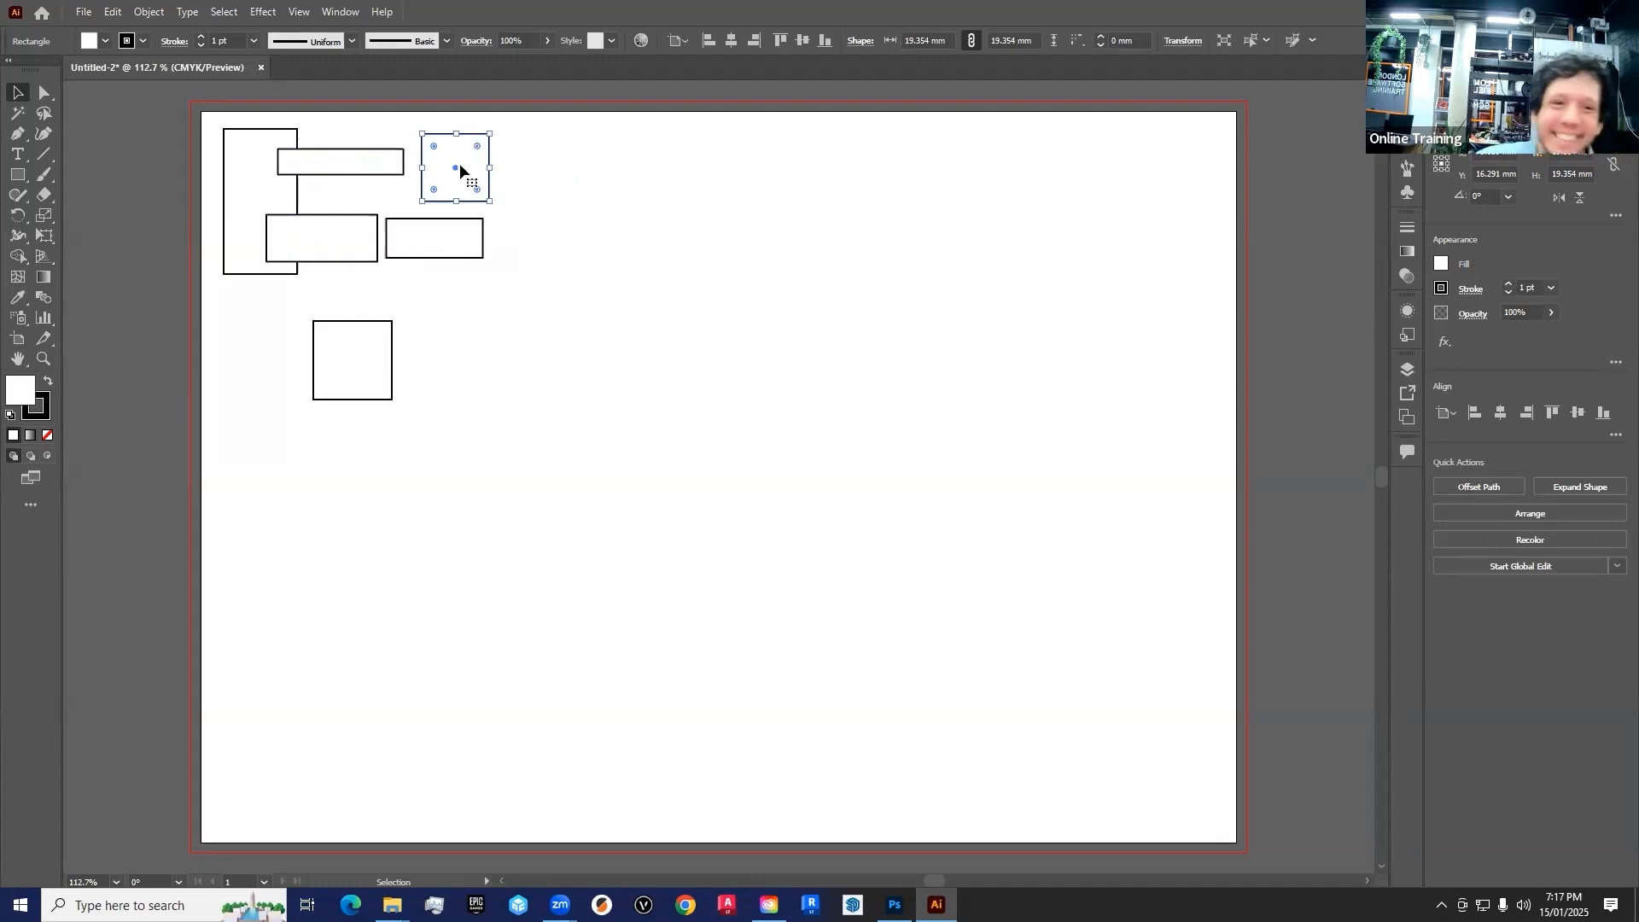
drag(489, 201, 578, 281)
drag(568, 204, 639, 214)
drag(651, 293, 552, 224)
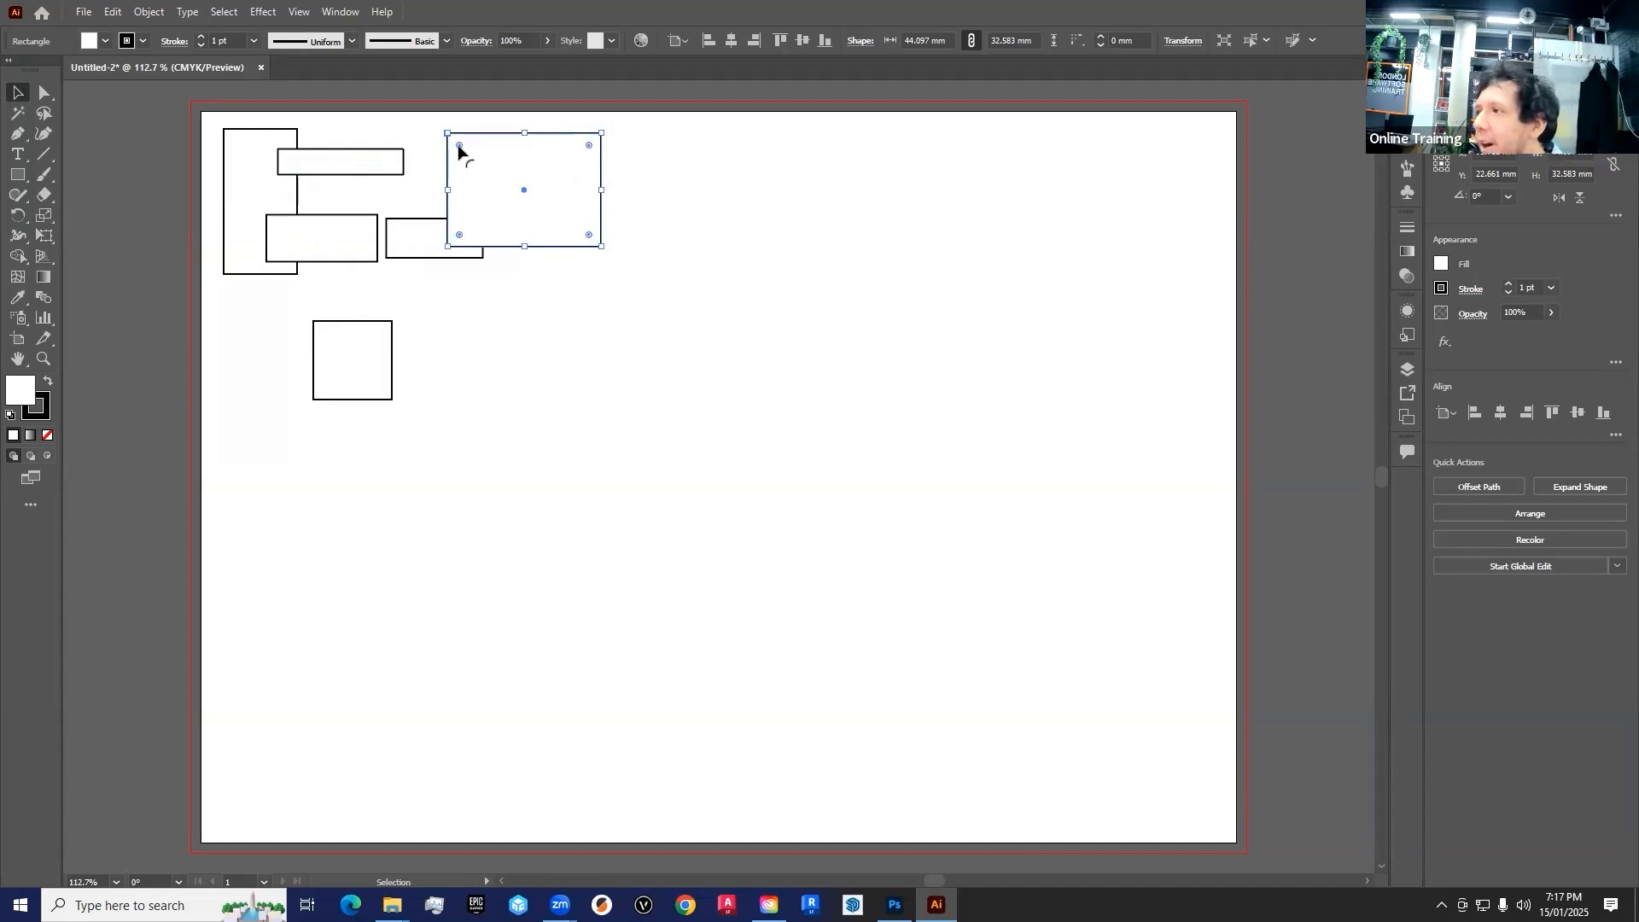
Round three corners of the enlarged rectangle individually, most strongly the lower-left one, leave the upper-left corner sharp, and nudge the shape
drag(460, 145, 432, 253)
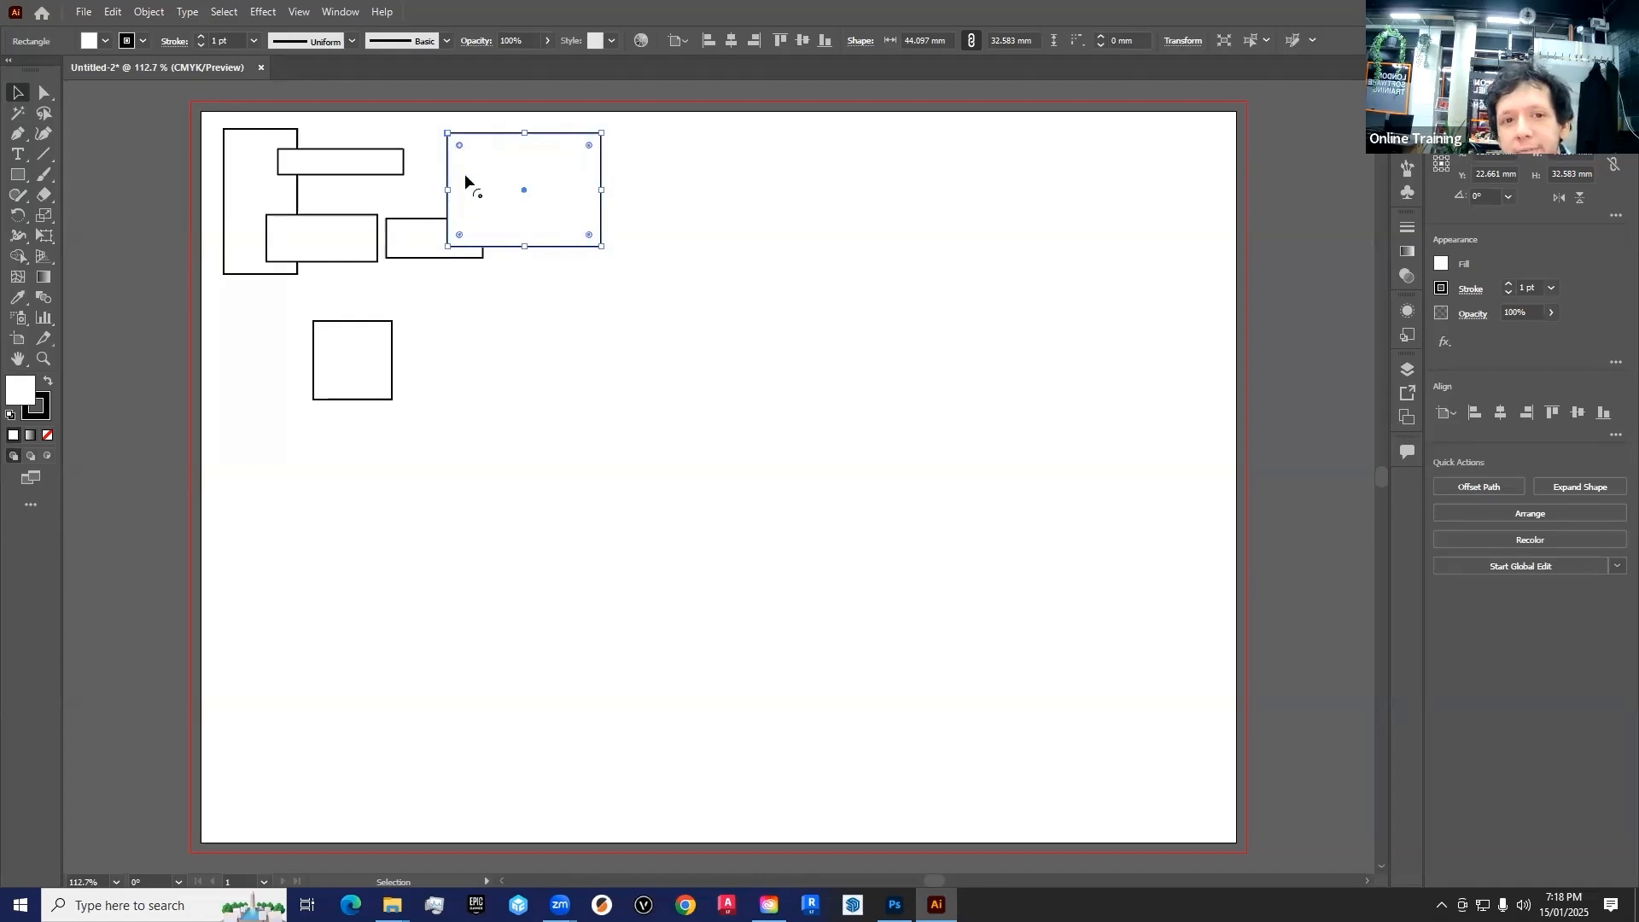
mouse_move(458, 143)
mouse_down()
mouse_move(508, 193)
mouse_move(451, 136)
mouse_up()
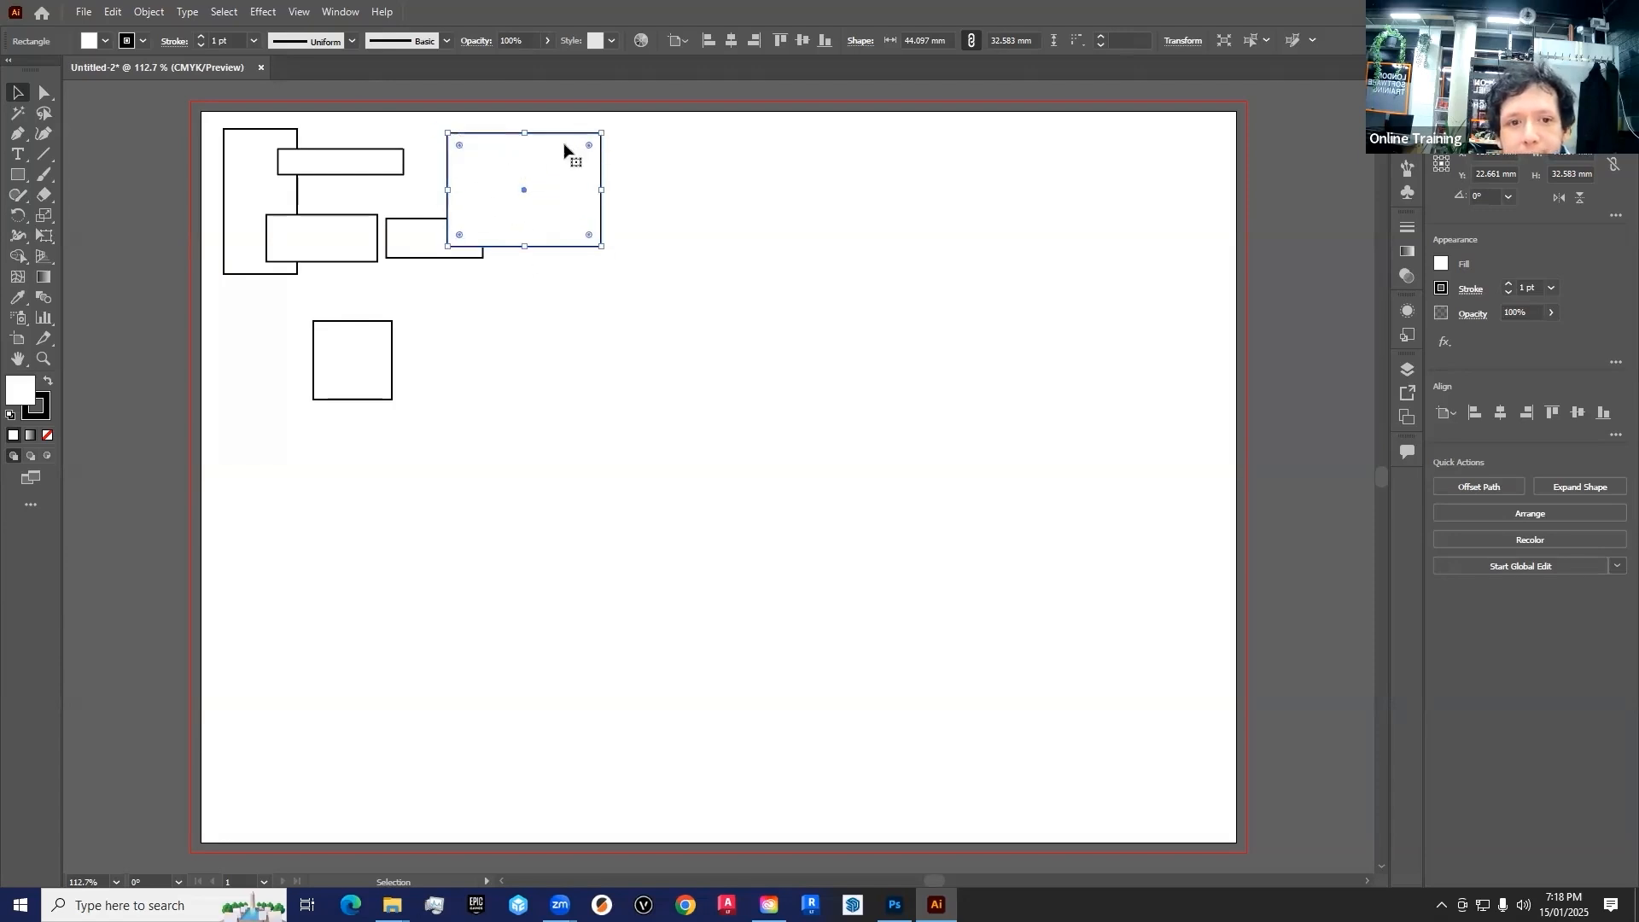
drag(588, 146, 568, 209)
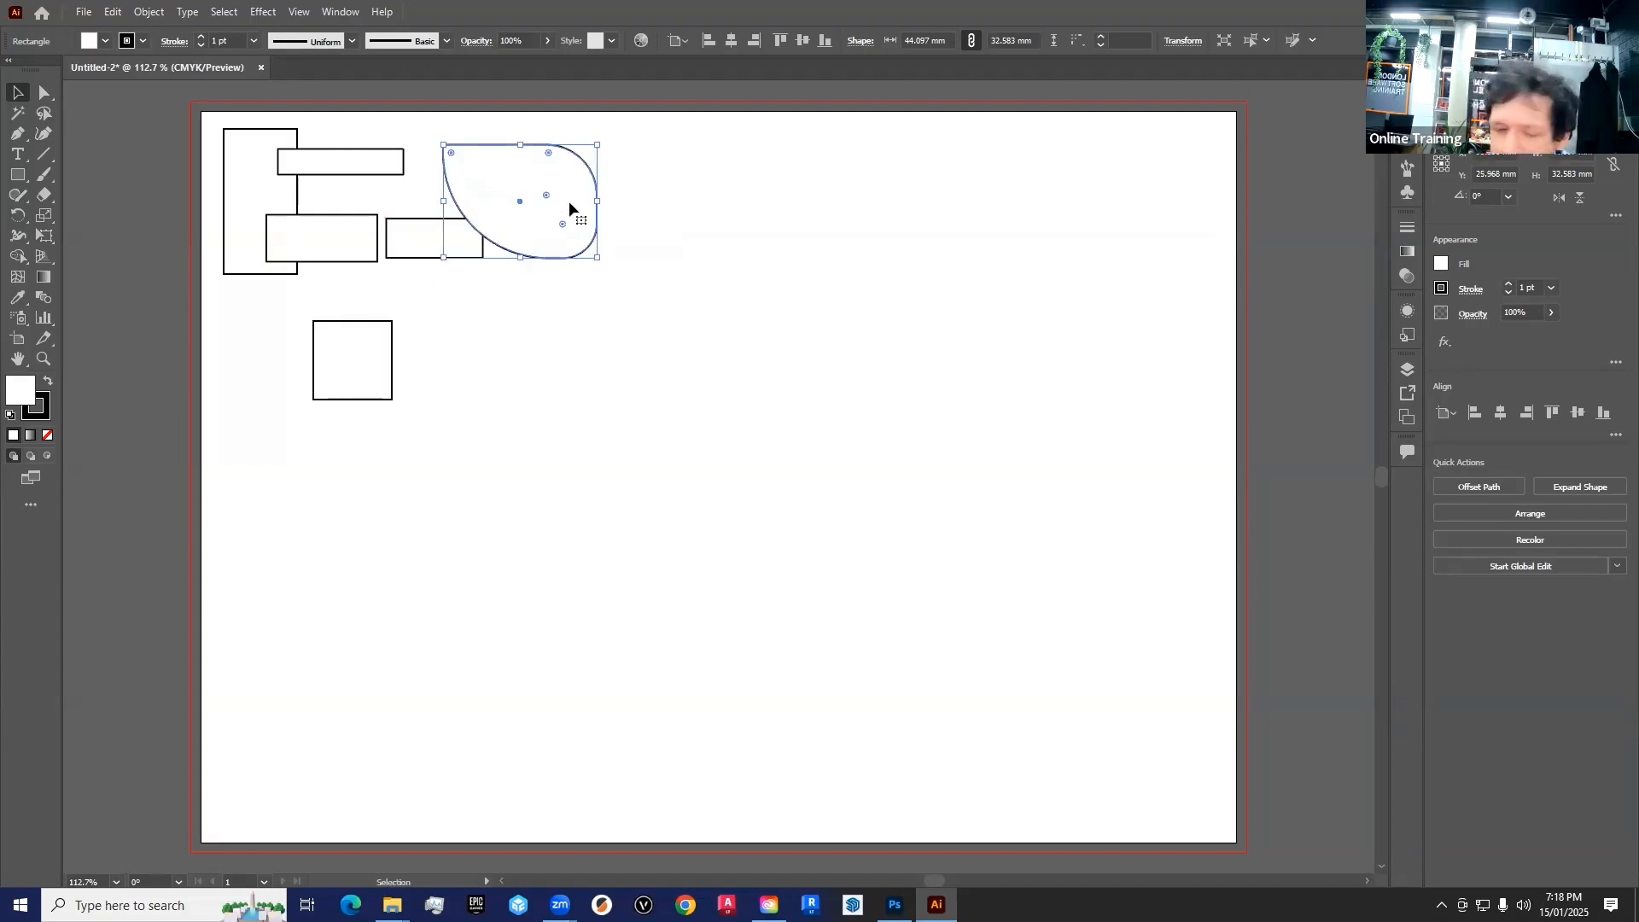
drag(569, 202, 564, 205)
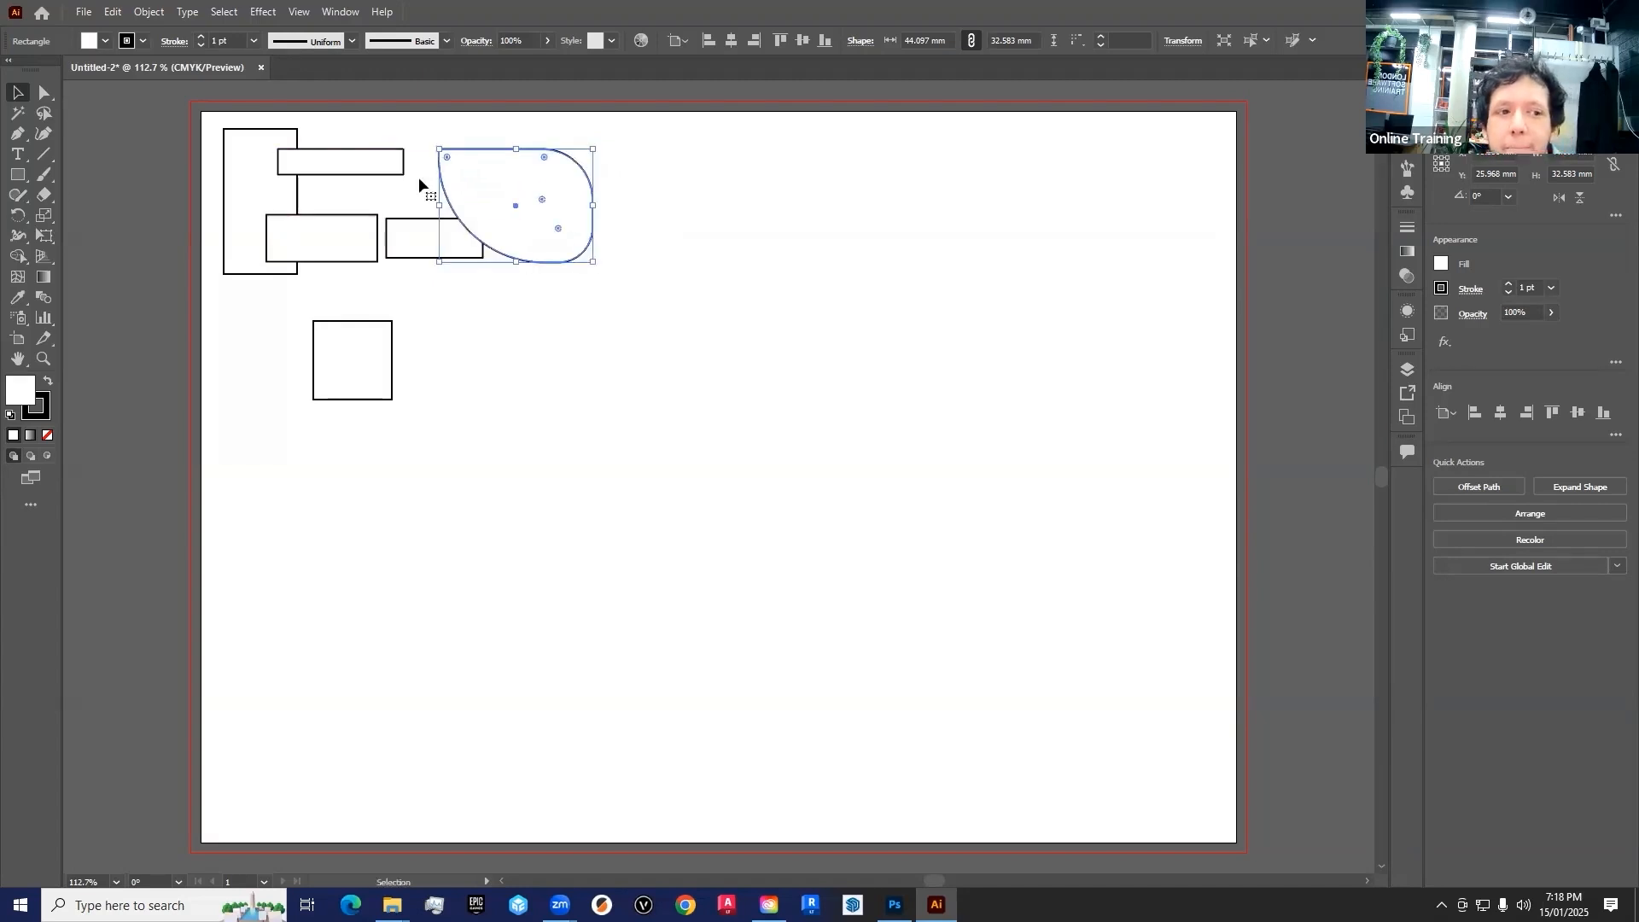
Detach the shape tools group as a floating panel and place it near the artboard's upper-left corner
click(19, 177)
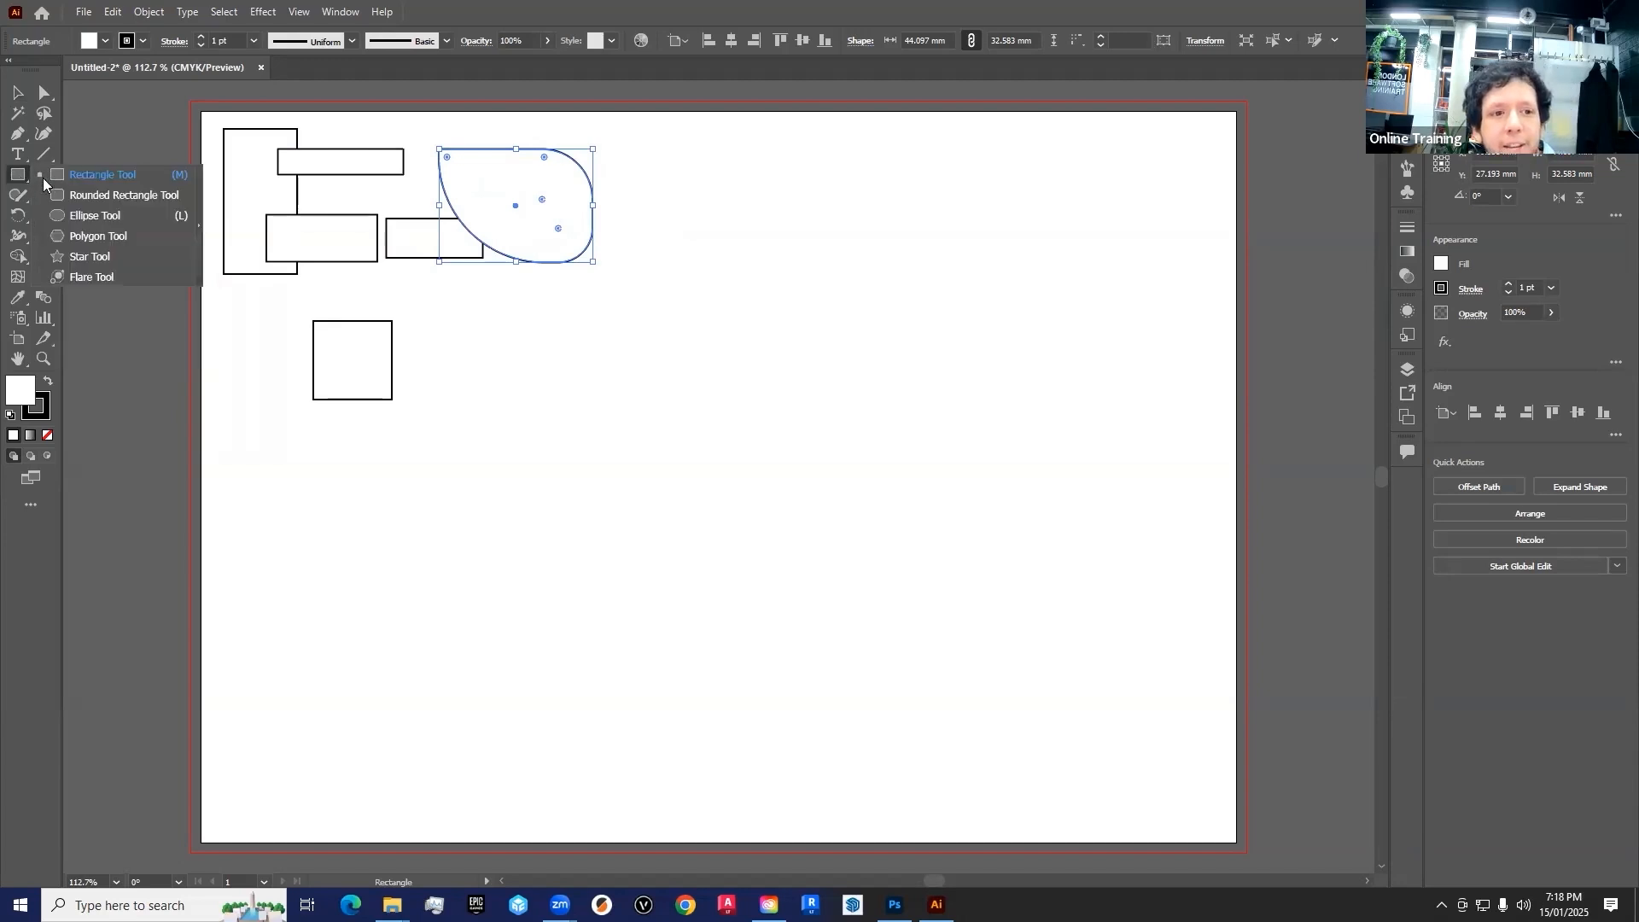
click(200, 208)
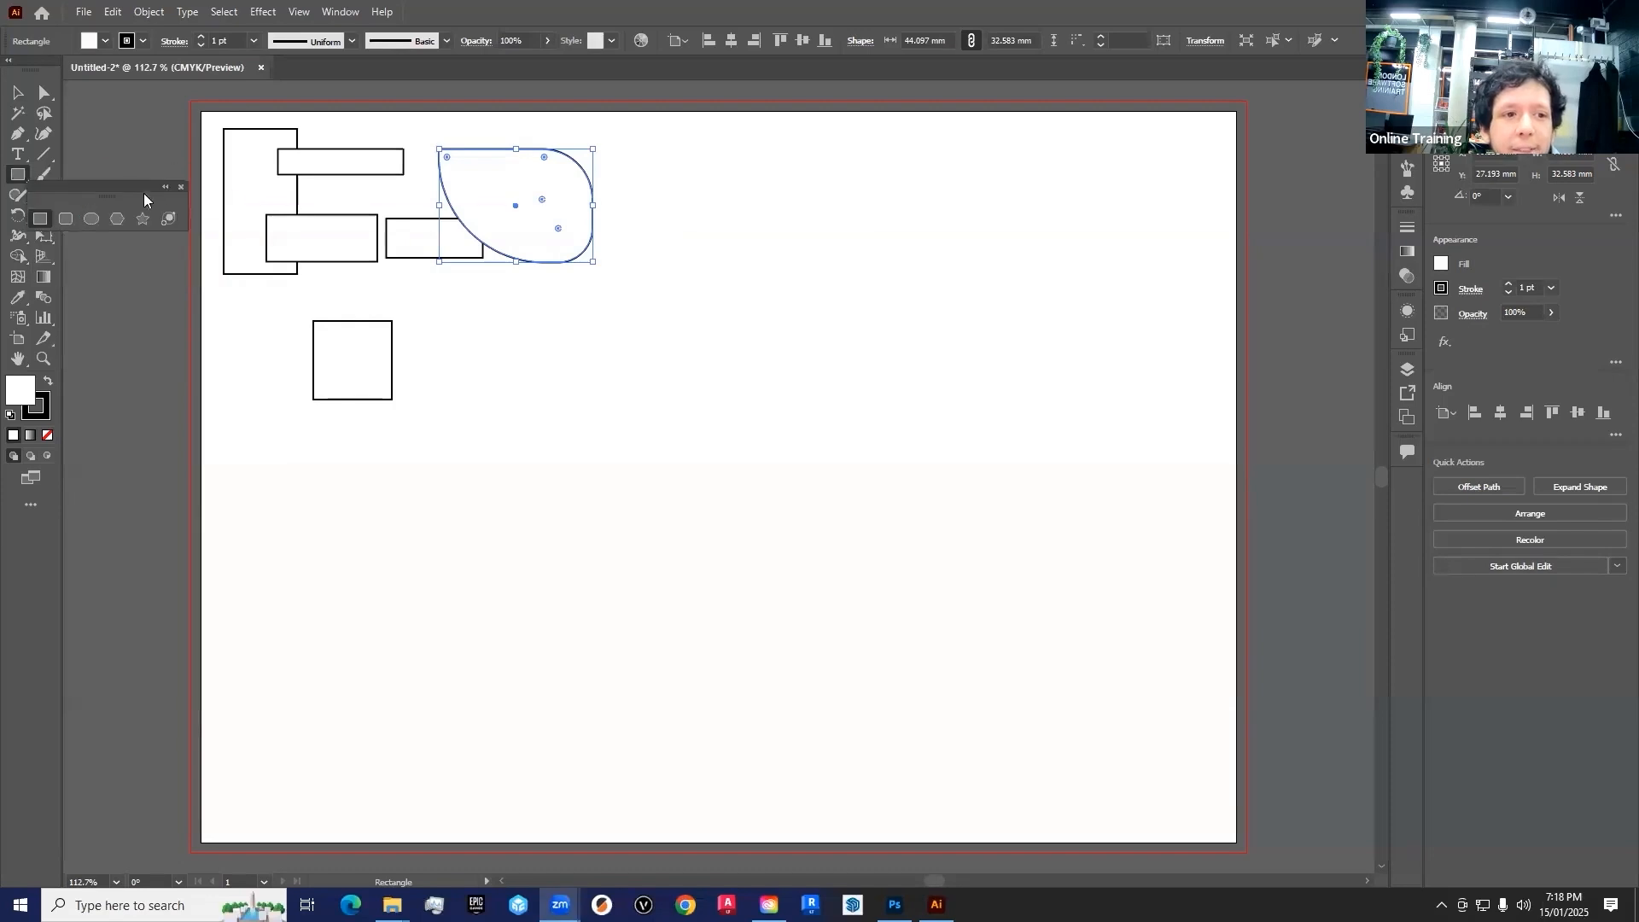
drag(118, 186, 164, 94)
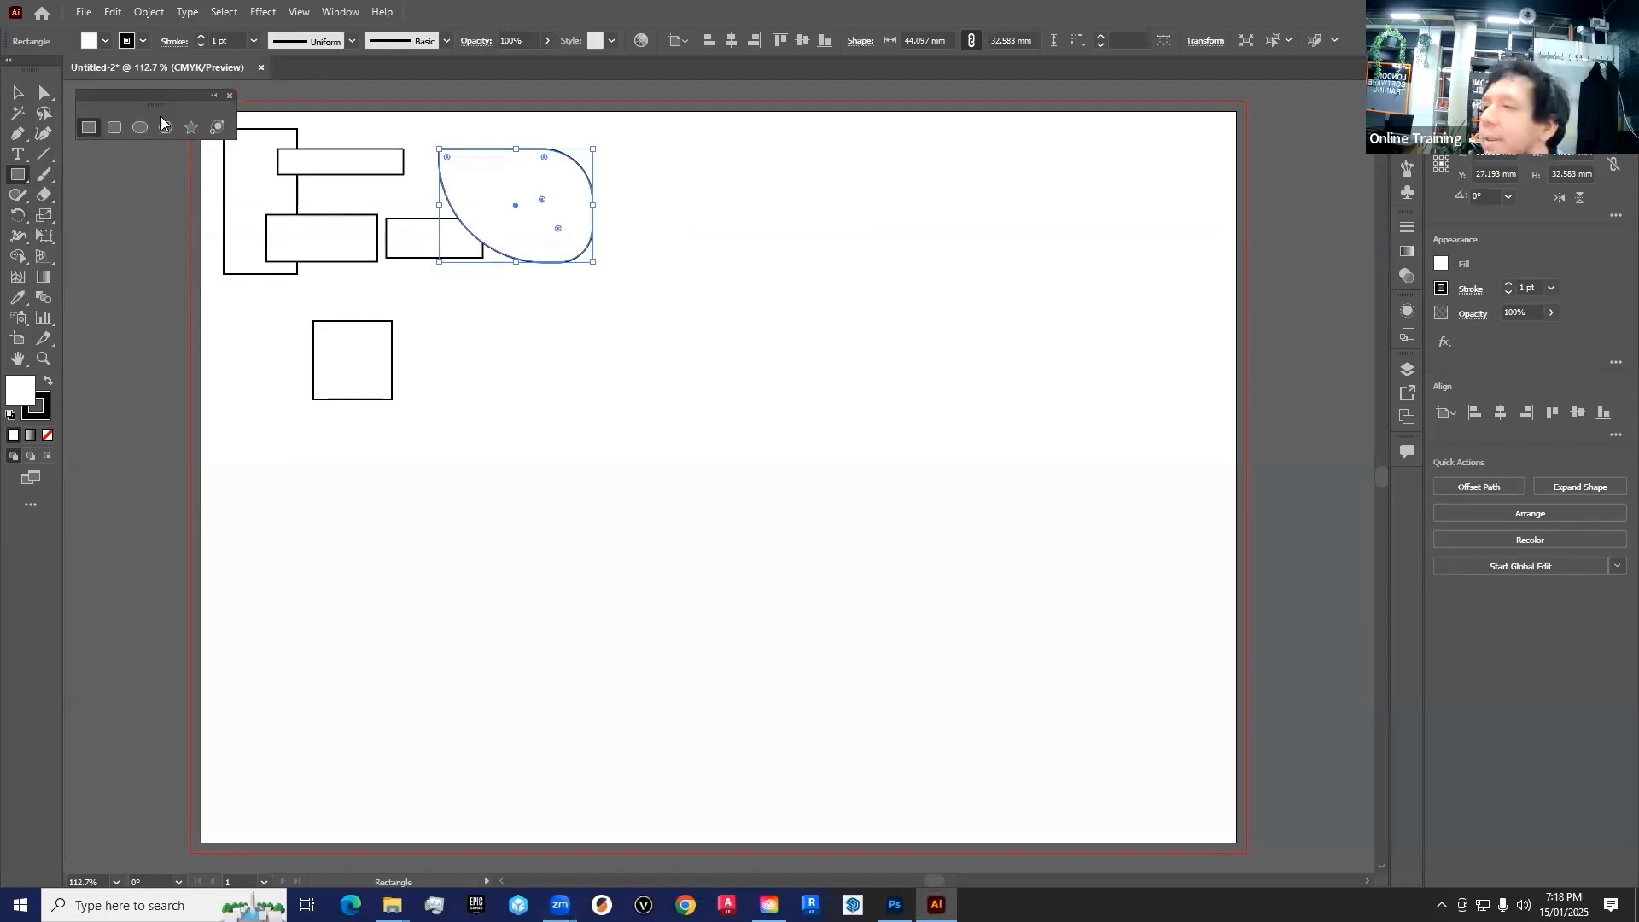
Draw five rounded rectangles of varying proportions with the Rounded Rectangle tool, starting with an upright one about 26 x 43 mm
click(113, 128)
drag(626, 140, 715, 290)
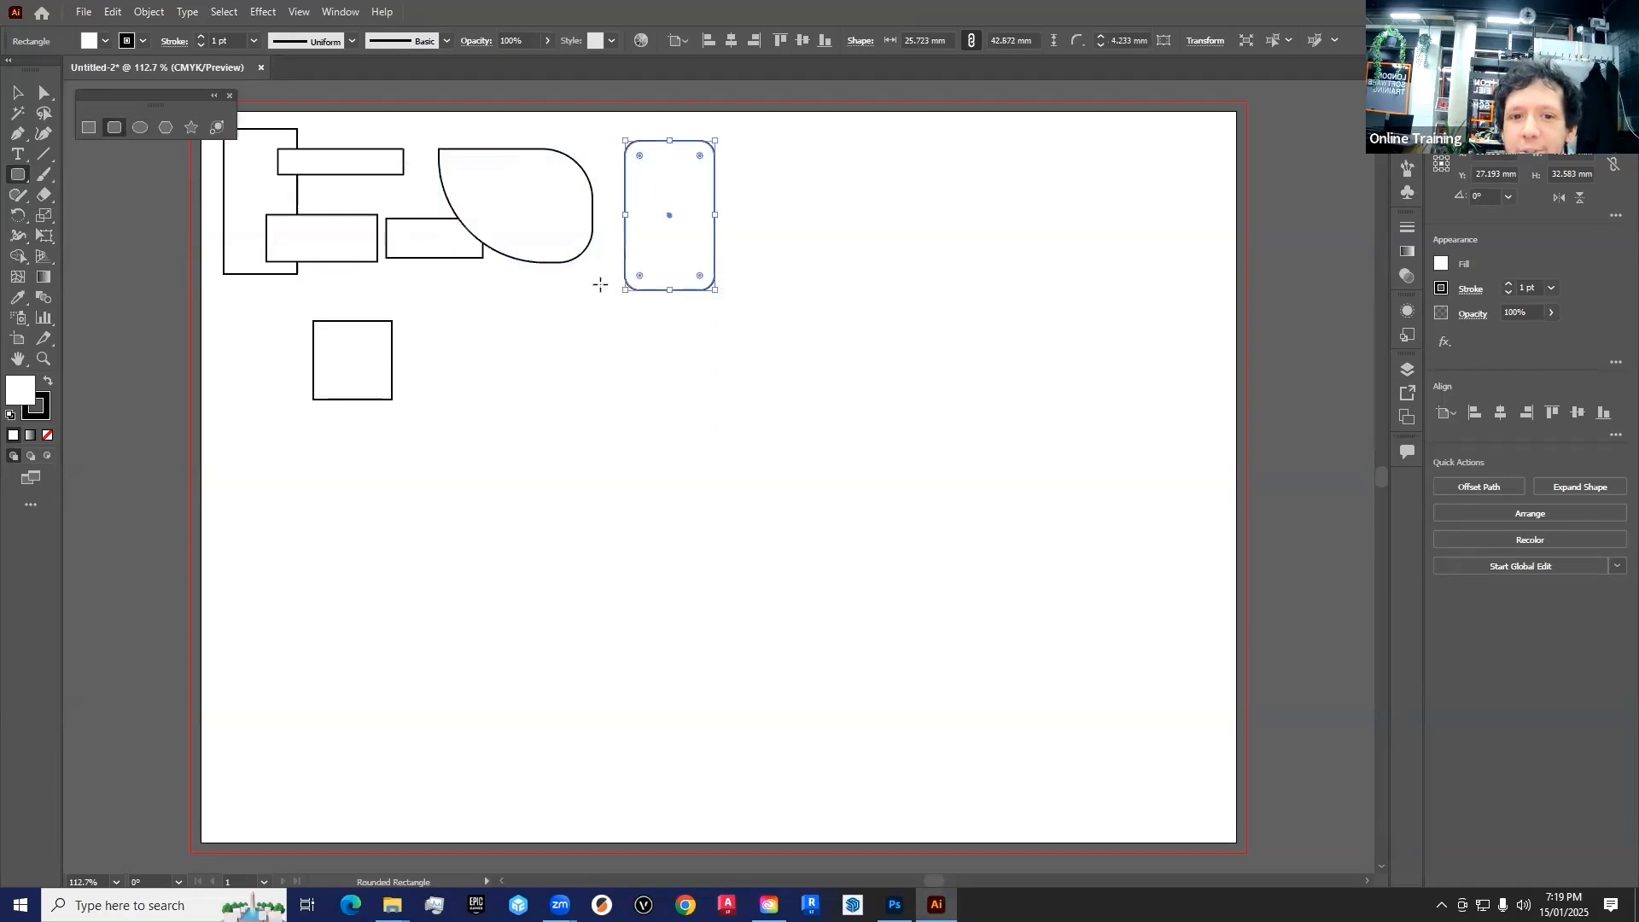
drag(593, 286, 475, 338)
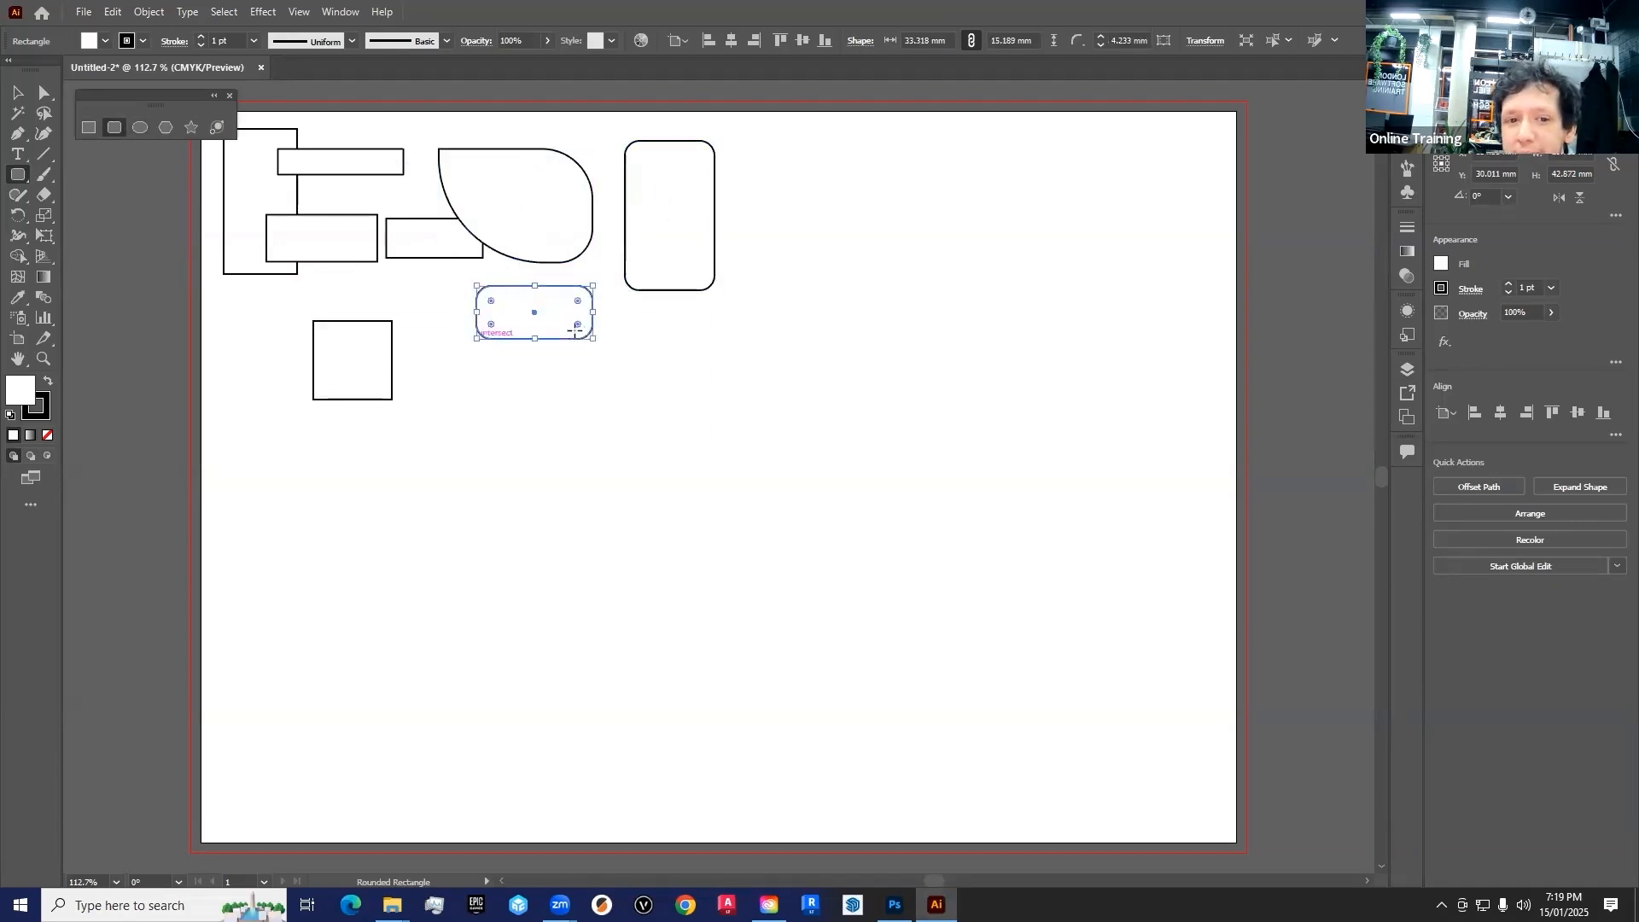
mouse_move(649, 313)
mouse_down()
mouse_move(550, 385)
mouse_move(530, 312)
mouse_move(683, 438)
mouse_up()
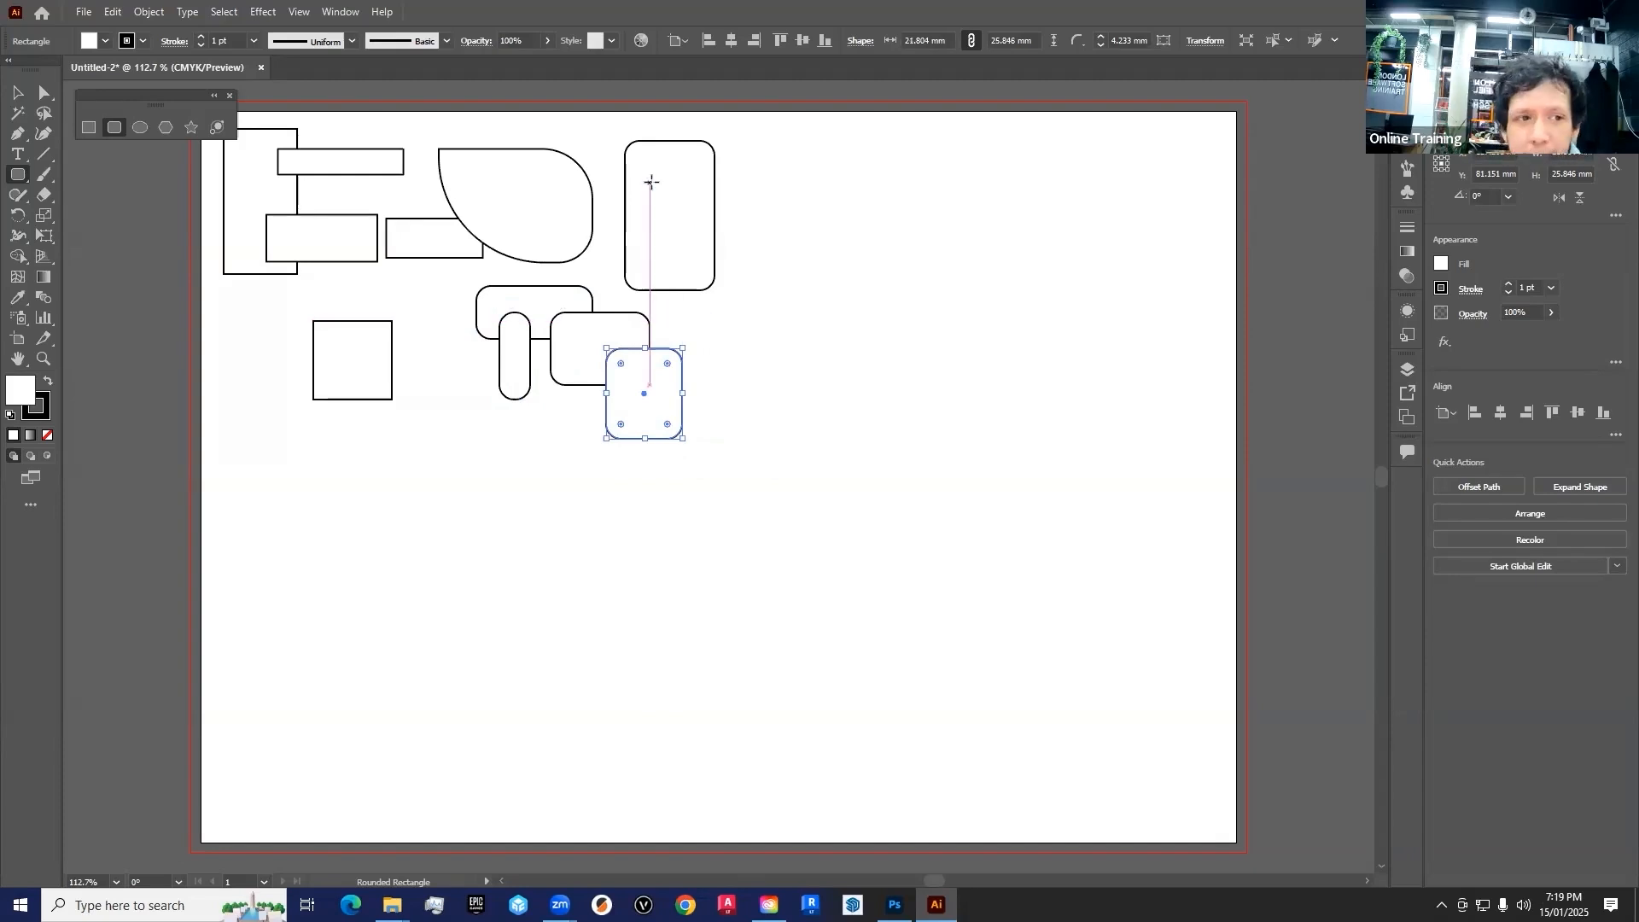
Draw four ellipses of different proportions beside the rounded rectangles, the smallest about 8 x 18 mm
click(139, 130)
mouse_move(805, 163)
mouse_down()
mouse_move(664, 216)
mouse_move(739, 248)
mouse_move(706, 260)
mouse_move(699, 320)
mouse_move(755, 438)
mouse_up()
mouse_move(759, 178)
mouse_down()
mouse_move(854, 256)
mouse_move(789, 244)
mouse_up()
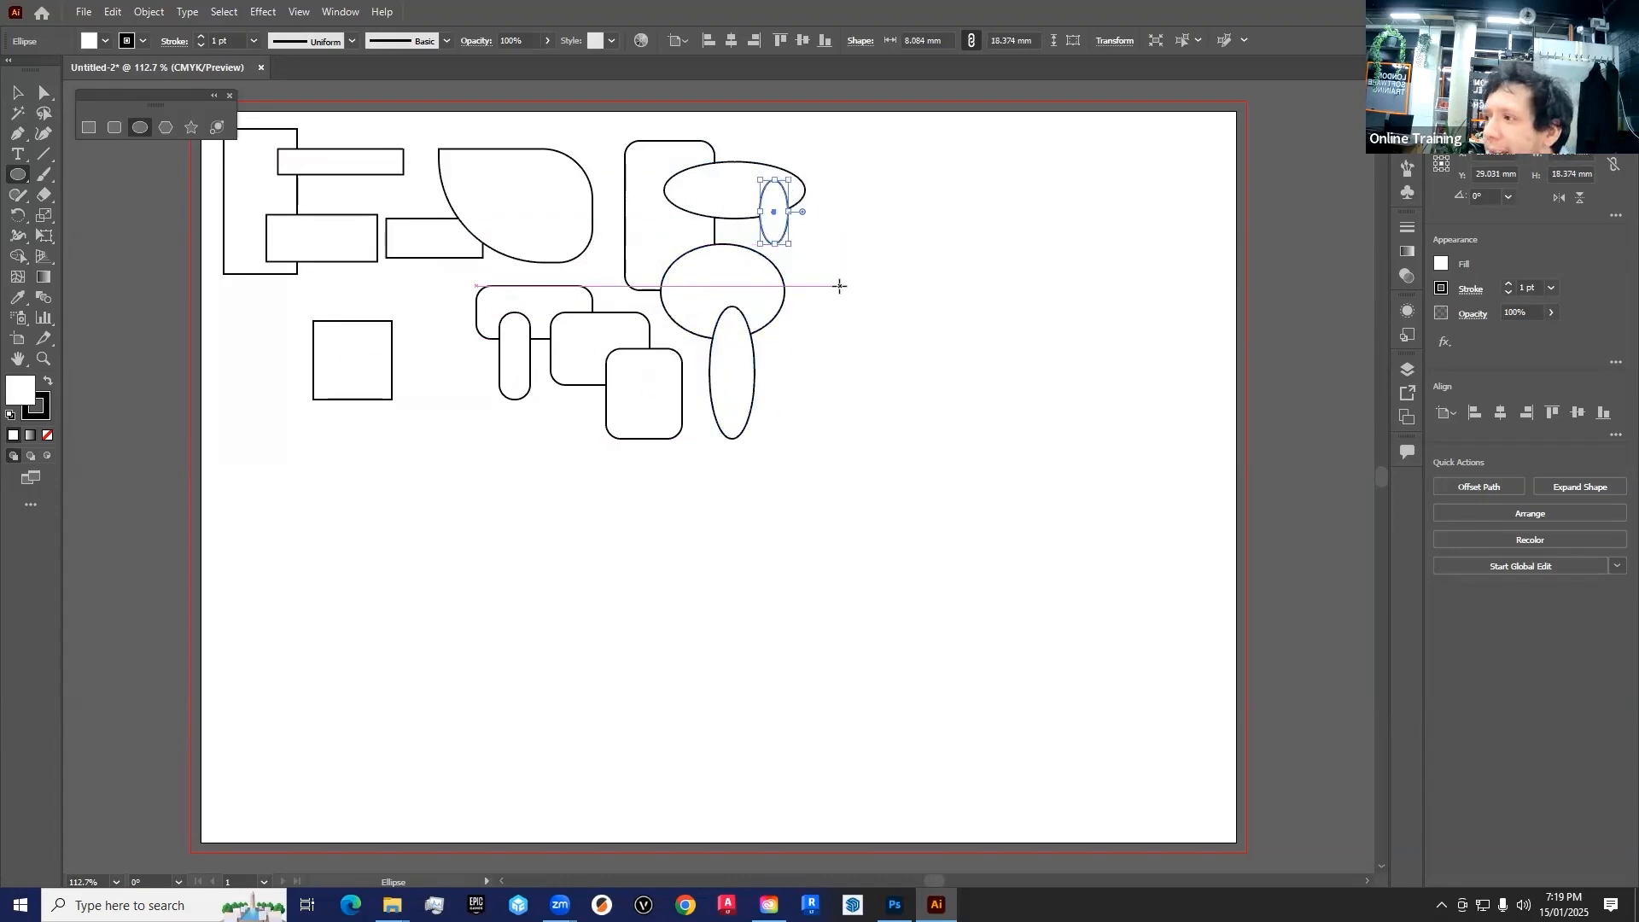
Draw five perfect circles of different sizes next to the ellipses, including ones about 16, 27 and 12 mm across
drag(813, 149, 922, 258)
drag(806, 281, 860, 334)
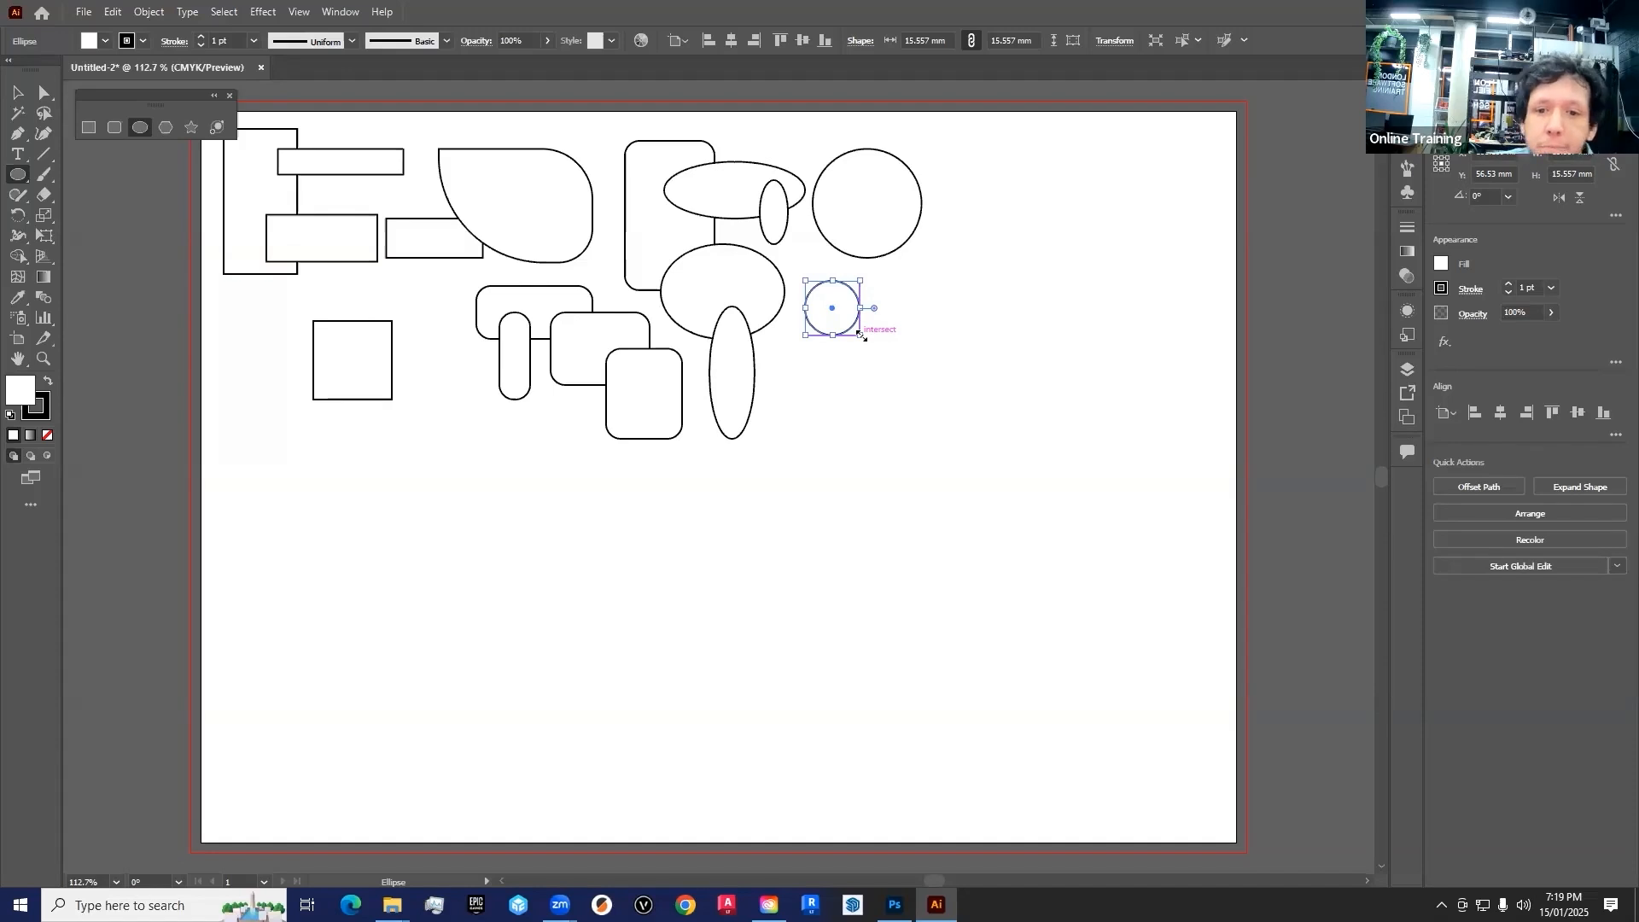
drag(936, 140, 881, 195)
drag(786, 356, 879, 450)
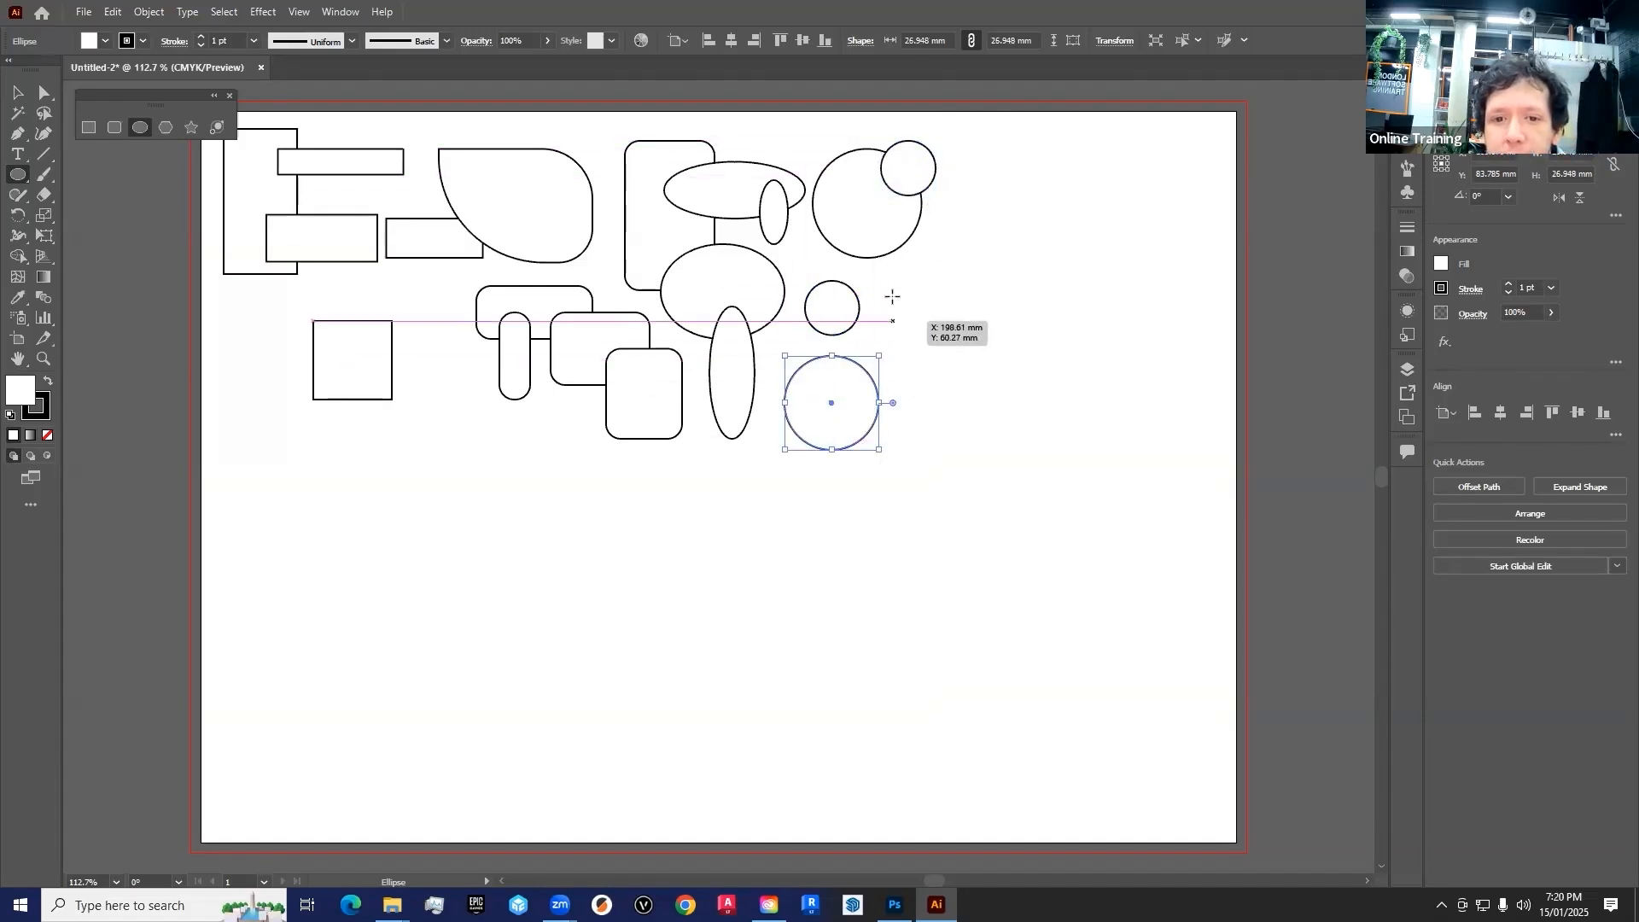
mouse_move(922, 307)
mouse_down()
mouse_move(878, 398)
mouse_move(886, 349)
mouse_up()
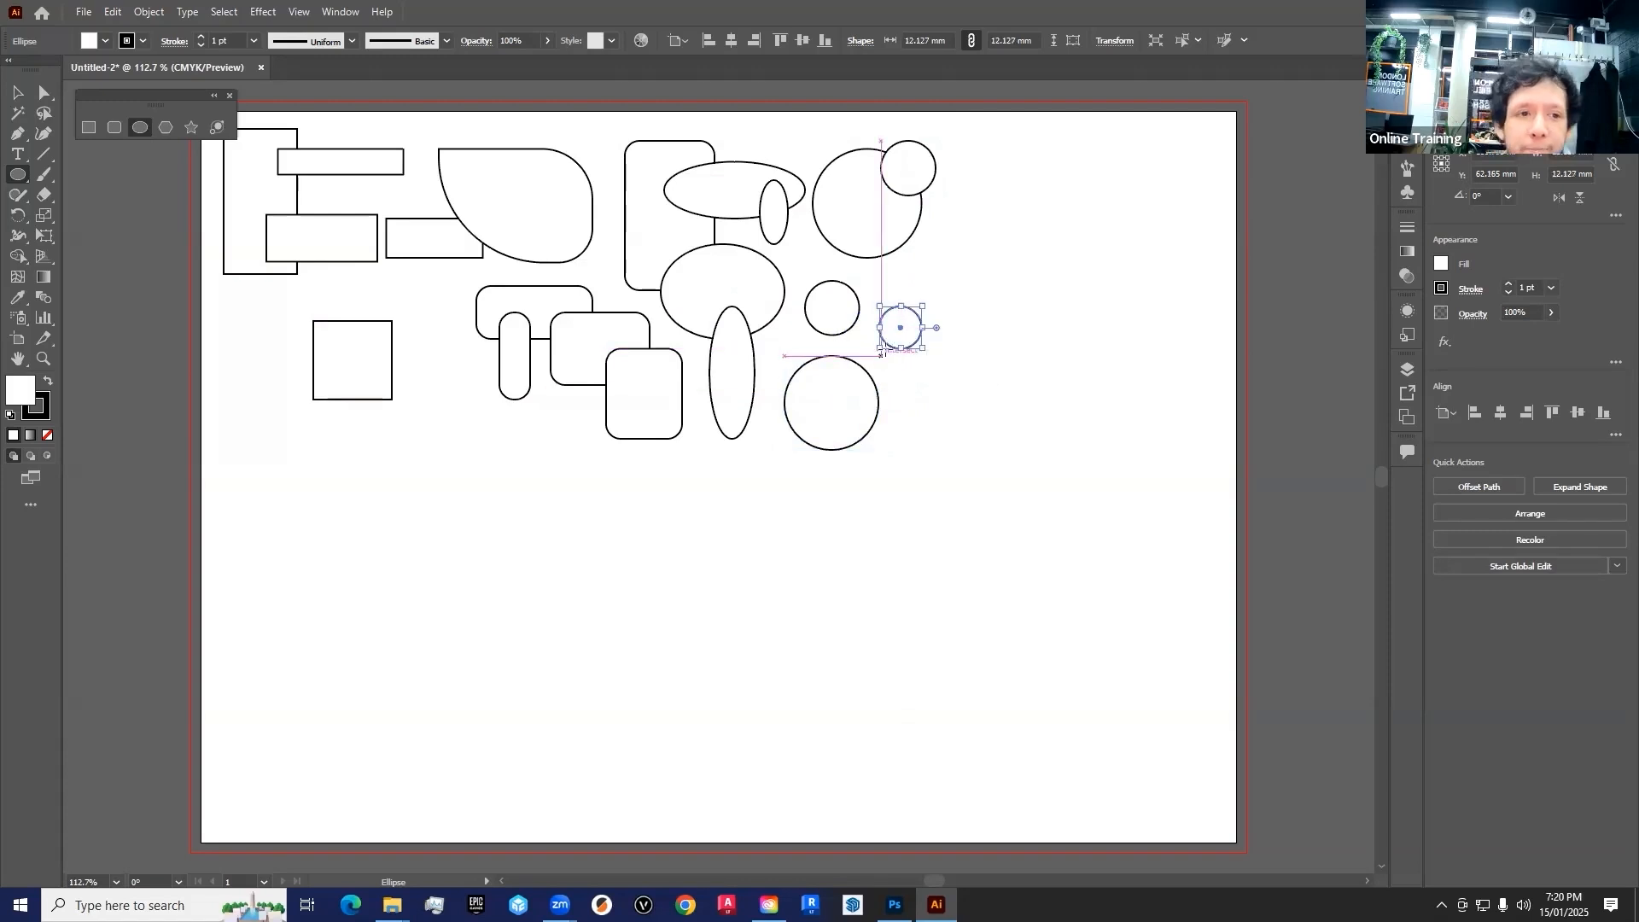
Draw three hexagons stacked beside the circles with the Polygon tool, the lowest about 21 x 18 mm
click(164, 134)
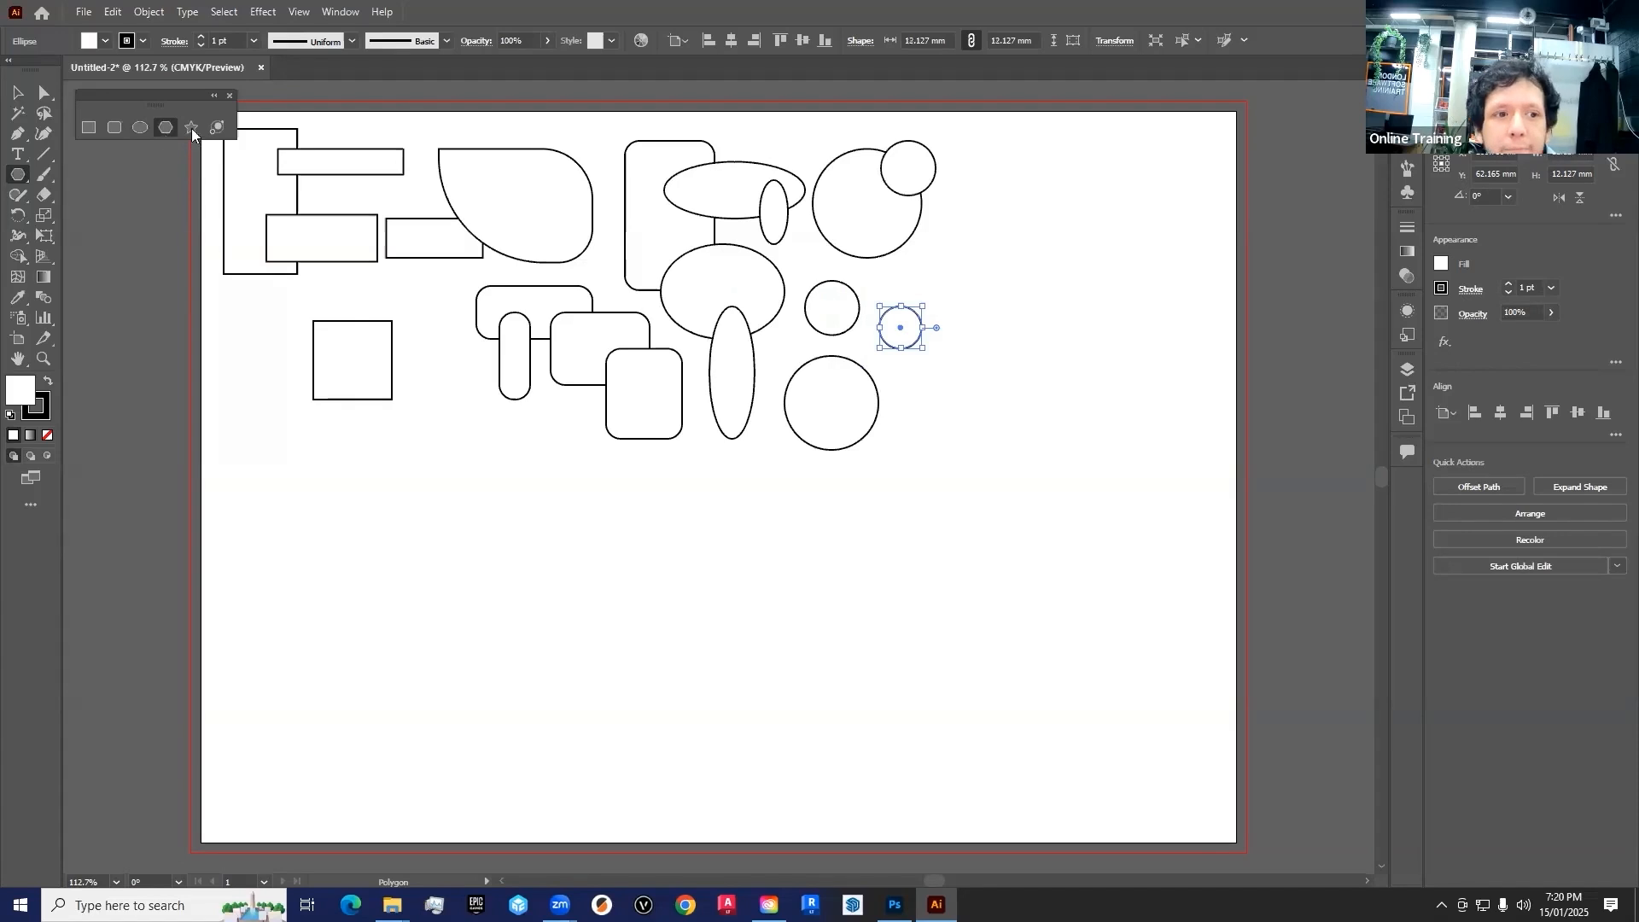
drag(1010, 183, 1050, 183)
drag(978, 282, 1024, 315)
drag(986, 366, 1027, 383)
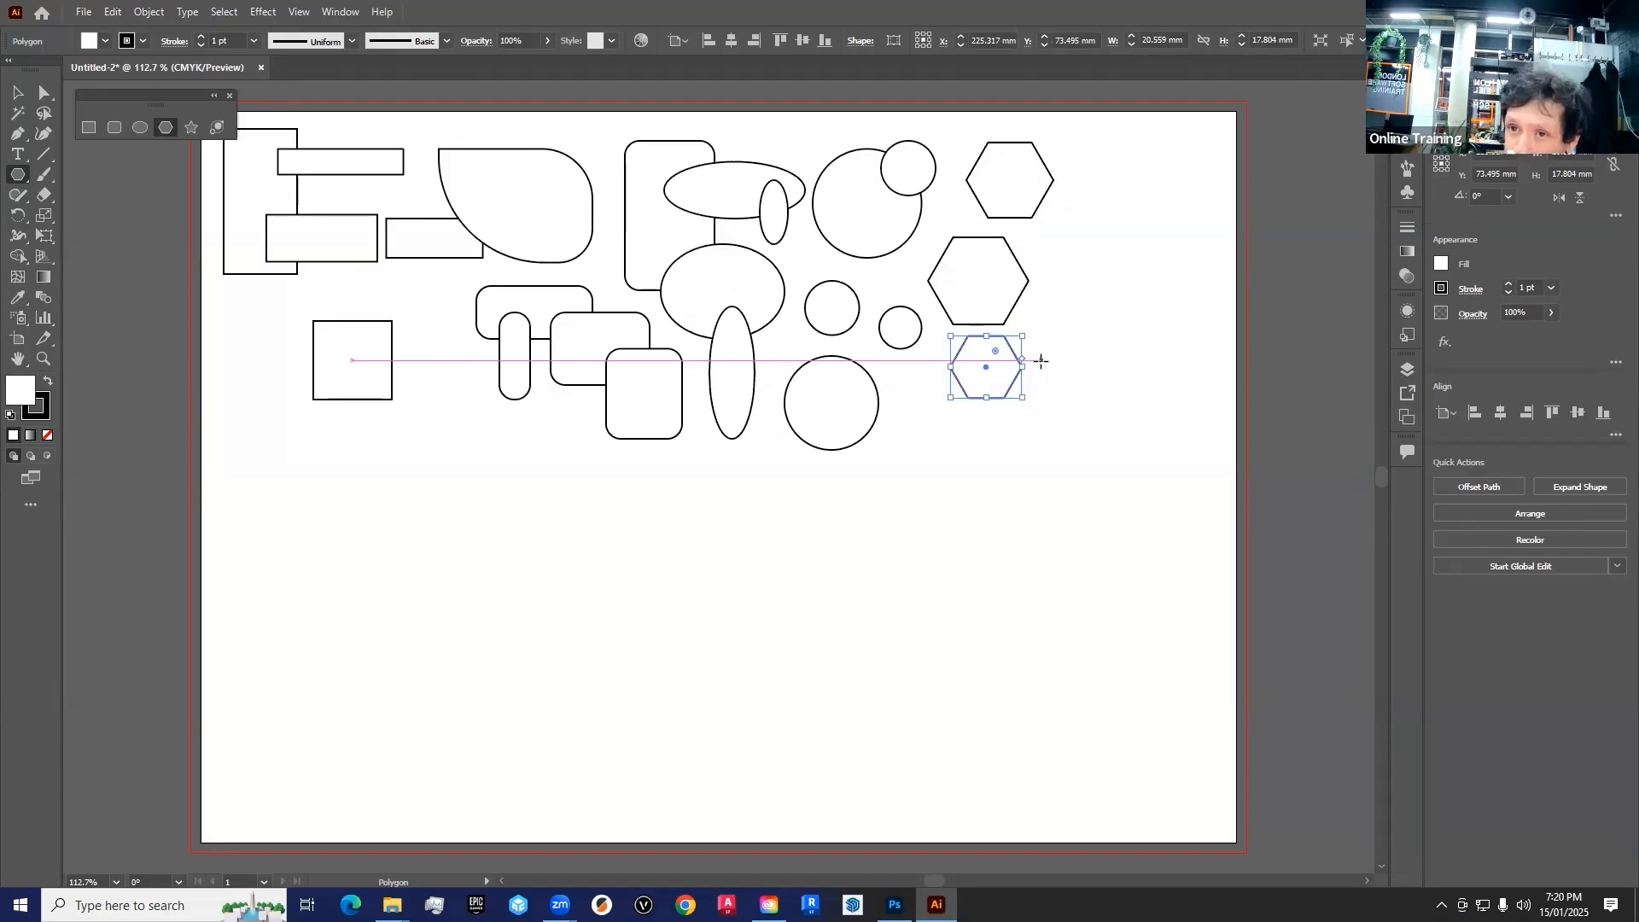
Try changing the side count of a new polygon while drawing it, from near-circular down to a triangle, and undo it
mouse_move(1126, 238)
mouse_down()
mouse_move(1148, 256)
mouse_move(1132, 242)
mouse_move(1152, 215)
mouse_move(1175, 278)
mouse_move(1167, 176)
mouse_move(1122, 169)
mouse_up()
key(Down)
key(Down)
key(Down)
key(Up)
key(Up)
key(Up)
key(Up)
key(Up)
key(Down)
key(Down)
key(Down)
key(Down)
key(Up)
key(Up)
key(Up)
key(Up)
key(Down)
key(Down)
key(Down)
key(Down)
key(Down)
key(Up)
key(Up)
key(Up)
key(Up)
key(Up)
key(Down)
key(Down)
key(Down)
key(Down)
key(Down)
key(Up)
key(Up)
key(Up)
key(Up)
key(Up)
key(Up)
key(Up)
key(Up)
key(Up)
key(Up)
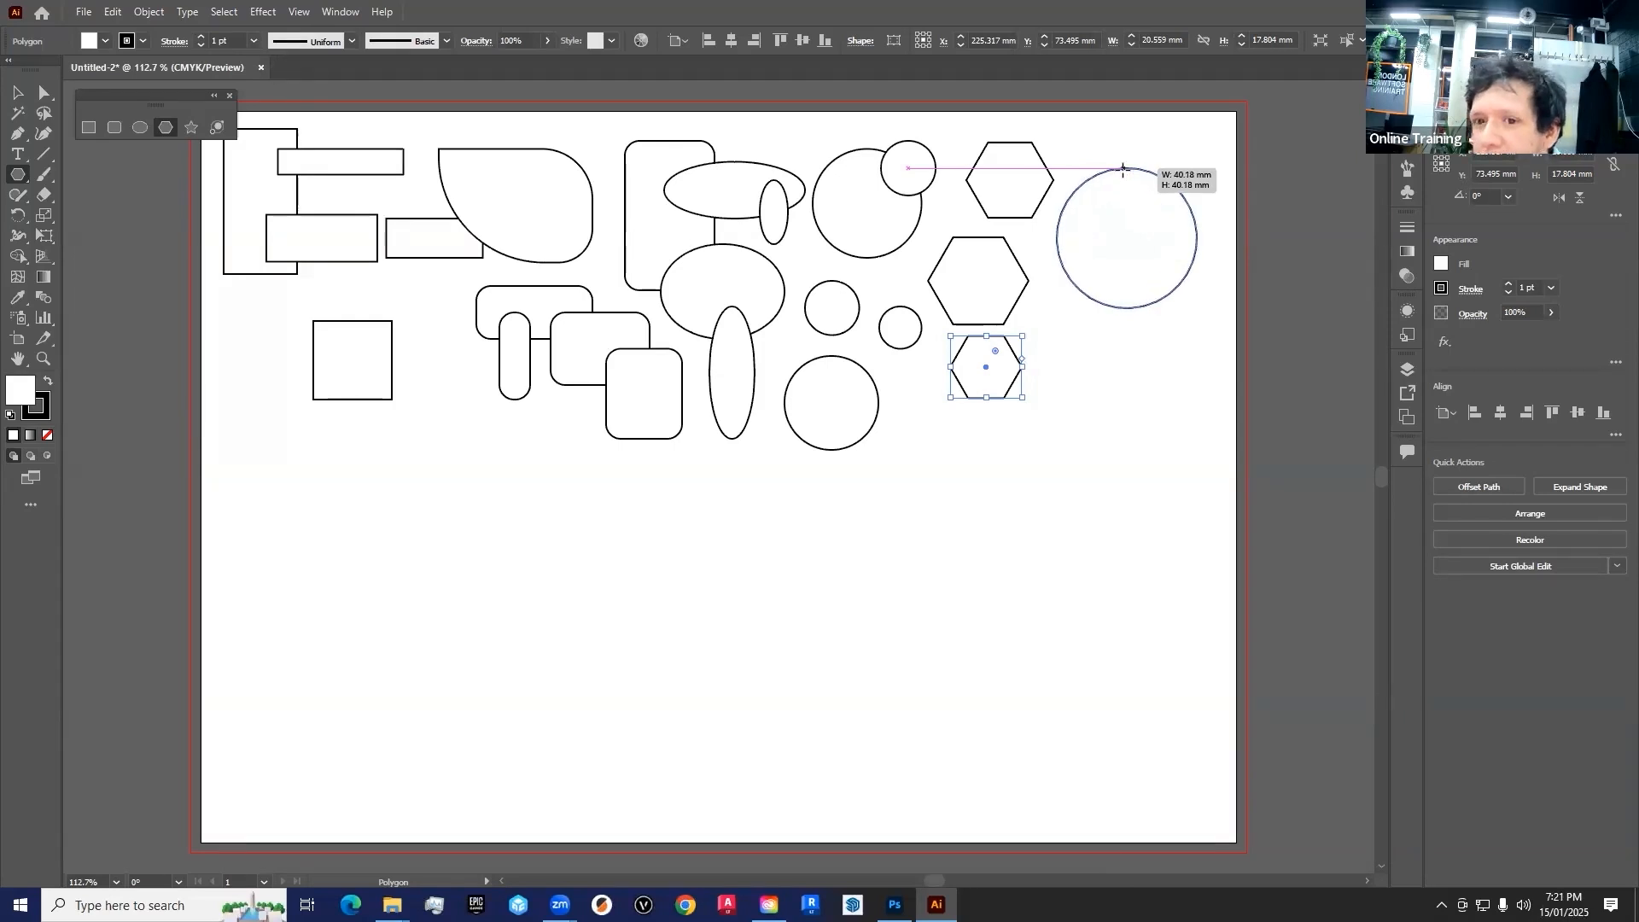
key(Down)
key(Down)
key(Down)
key(Down)
mouse_move(1123, 168)
mouse_down()
mouse_move(1150, 189)
mouse_move(1161, 176)
mouse_move(1149, 202)
mouse_move(1145, 183)
mouse_up()
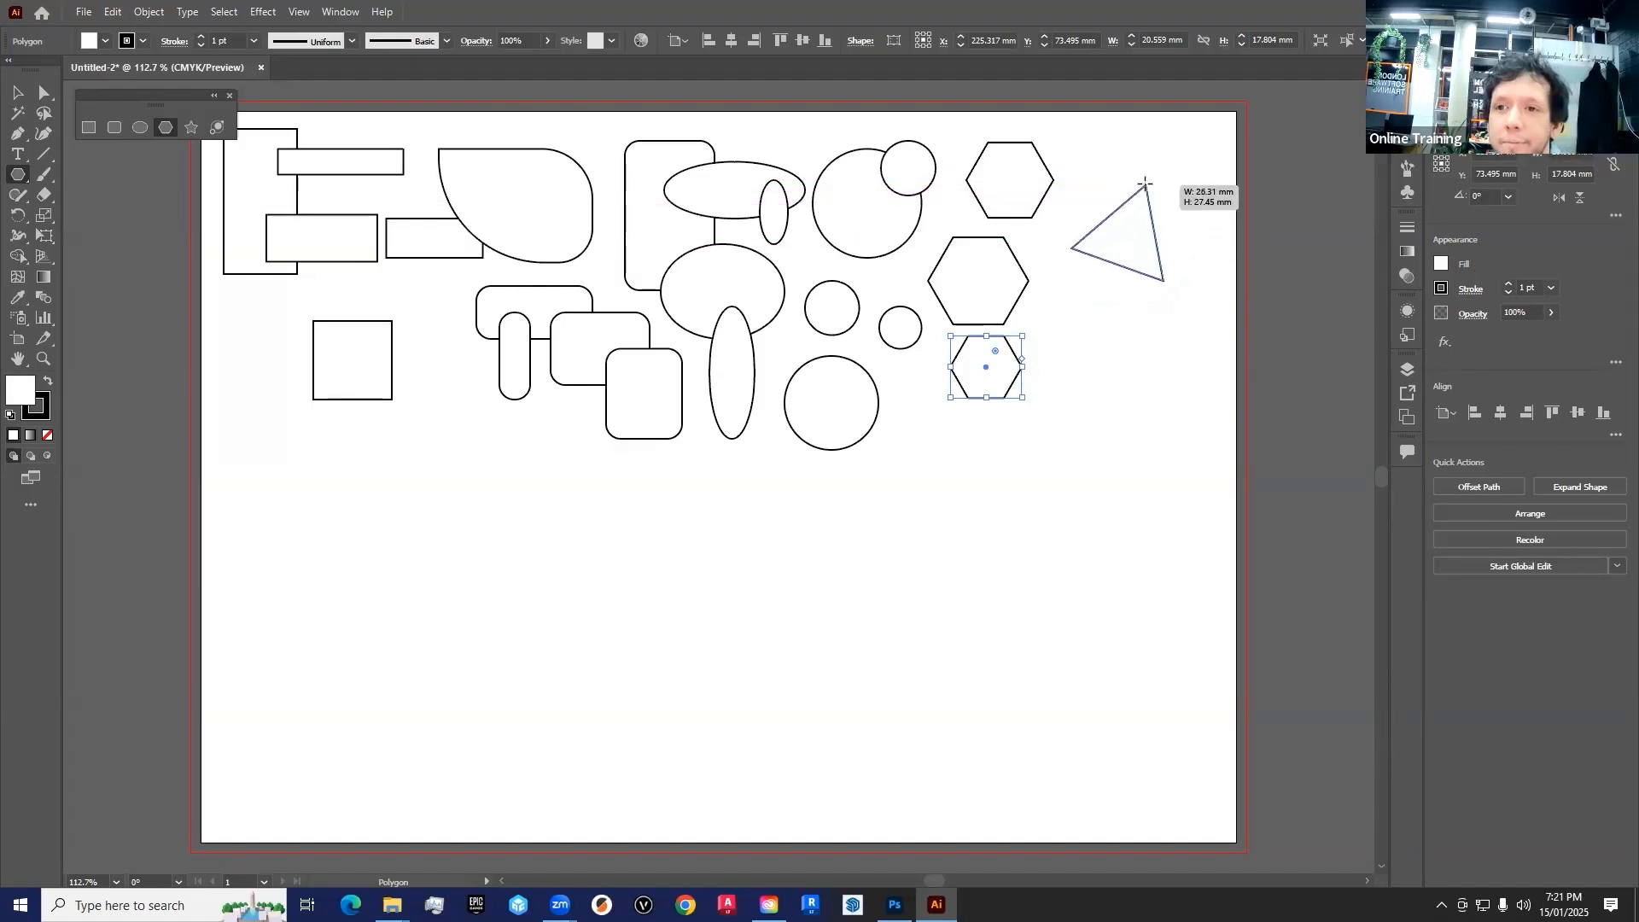
drag(1144, 183, 1146, 186)
key(ctrl+z)
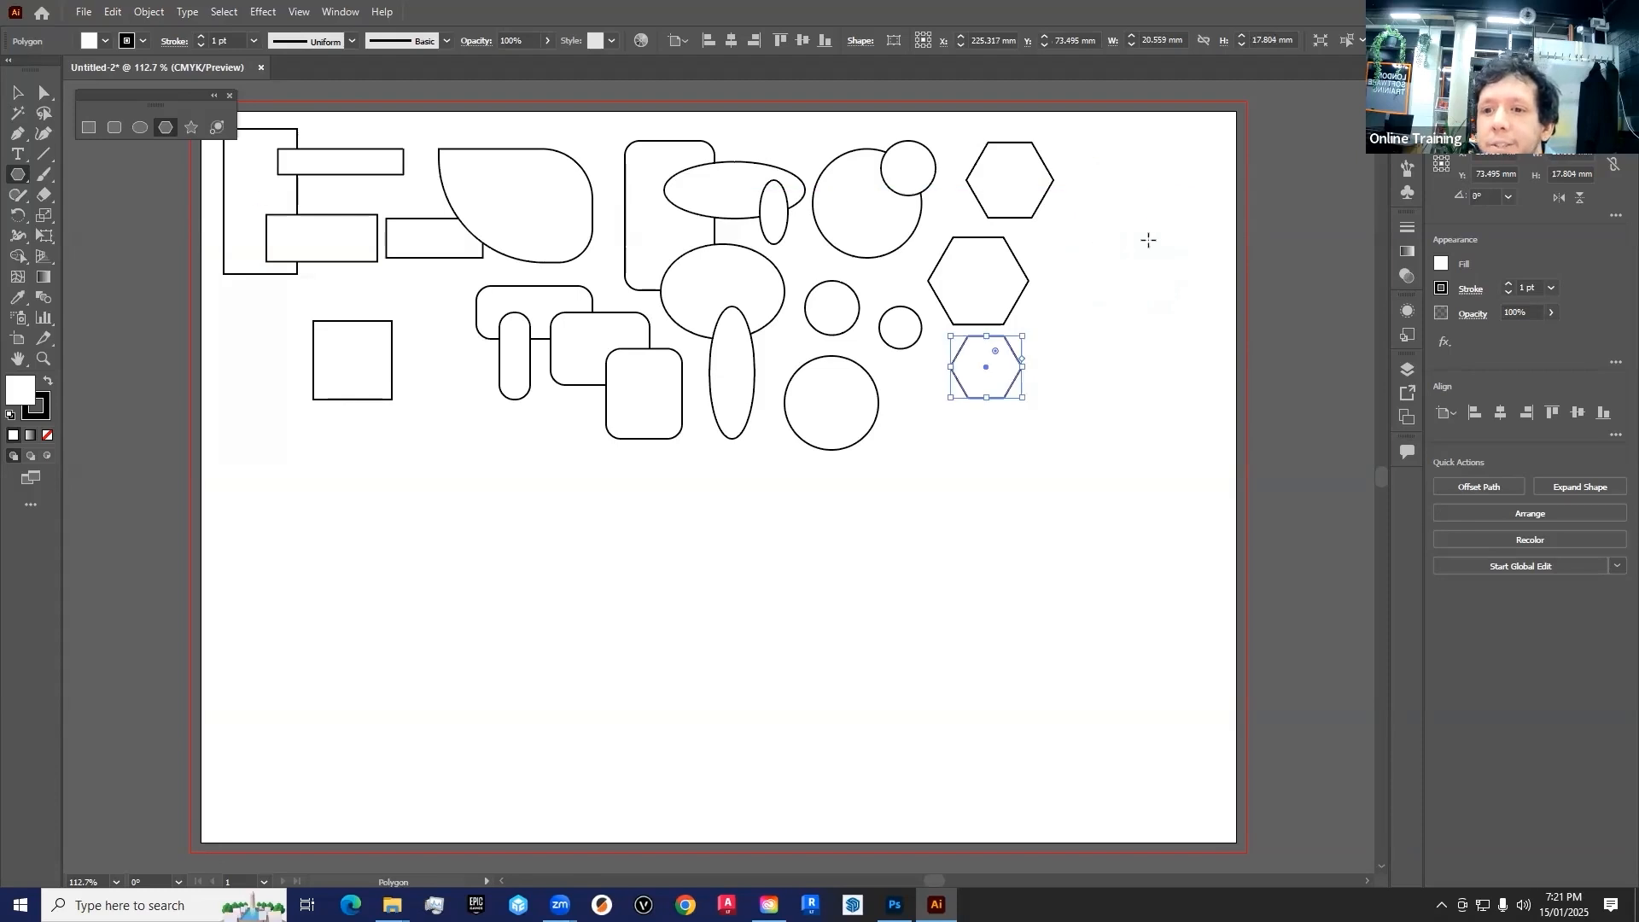
Draw a nine-sided polygon about 37 x 36 mm near the artboard's upper-right corner
mouse_move(1122, 247)
mouse_down()
mouse_move(1165, 158)
mouse_move(1142, 187)
mouse_move(1156, 183)
mouse_move(1155, 229)
mouse_move(1172, 203)
mouse_move(1160, 172)
mouse_move(1156, 241)
mouse_move(1145, 227)
mouse_move(1160, 199)
mouse_move(1183, 205)
mouse_move(1206, 294)
mouse_up()
key(Up)
key(Up)
key(Up)
key(Up)
key(Up)
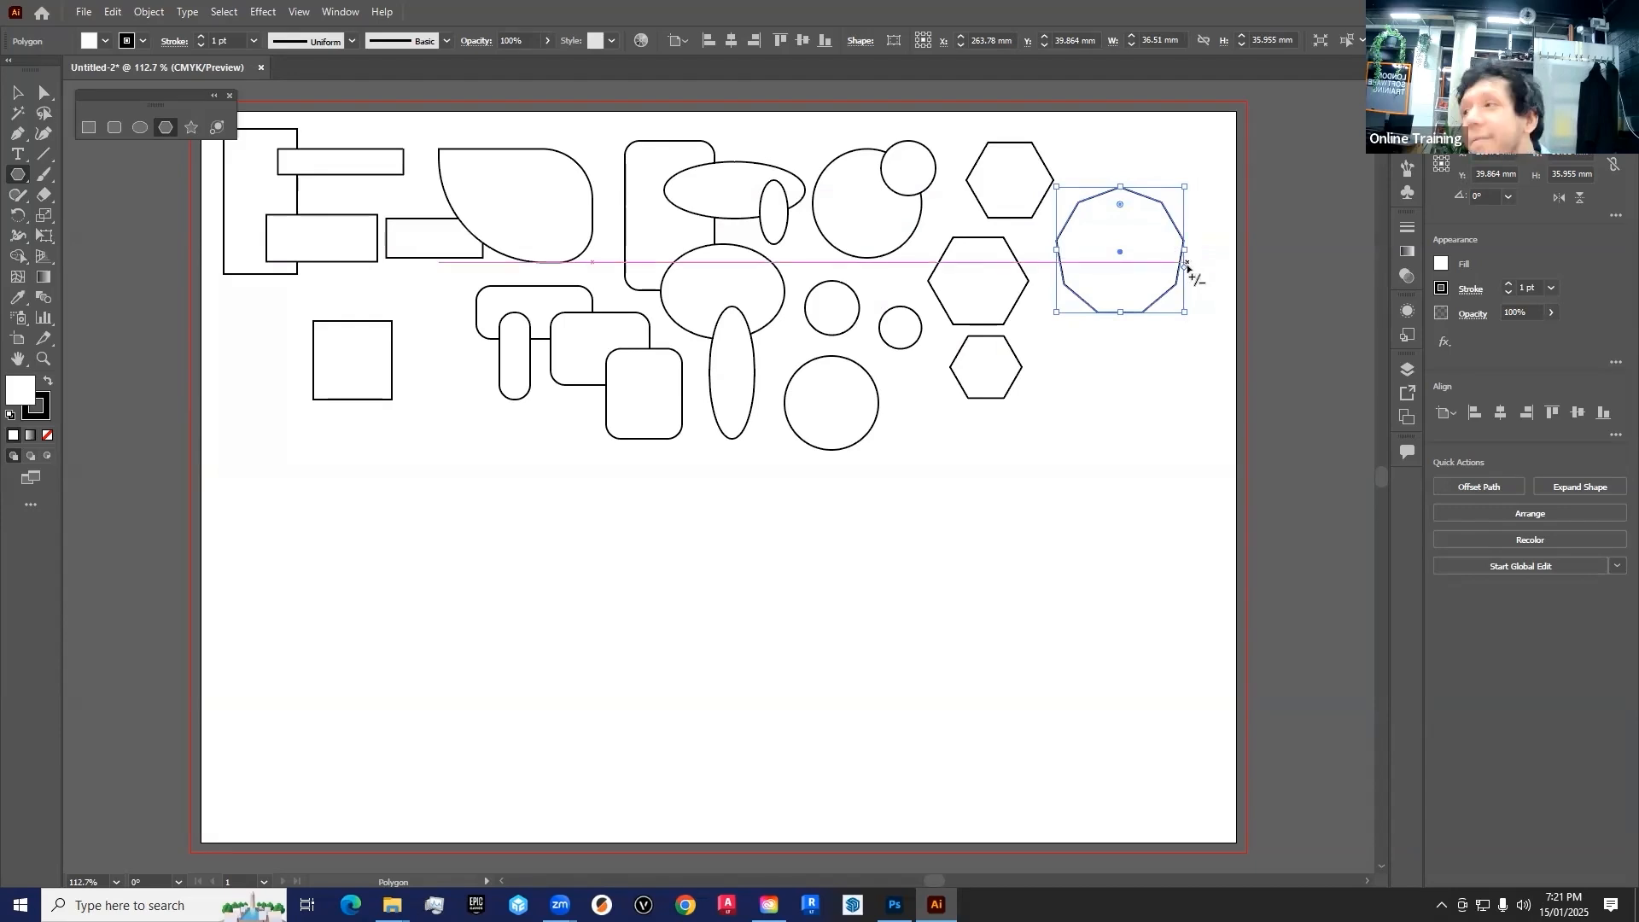
Change the polygon's side count to 11, then 7, then 9, and round its corners slightly
drag(1185, 268, 1196, 307)
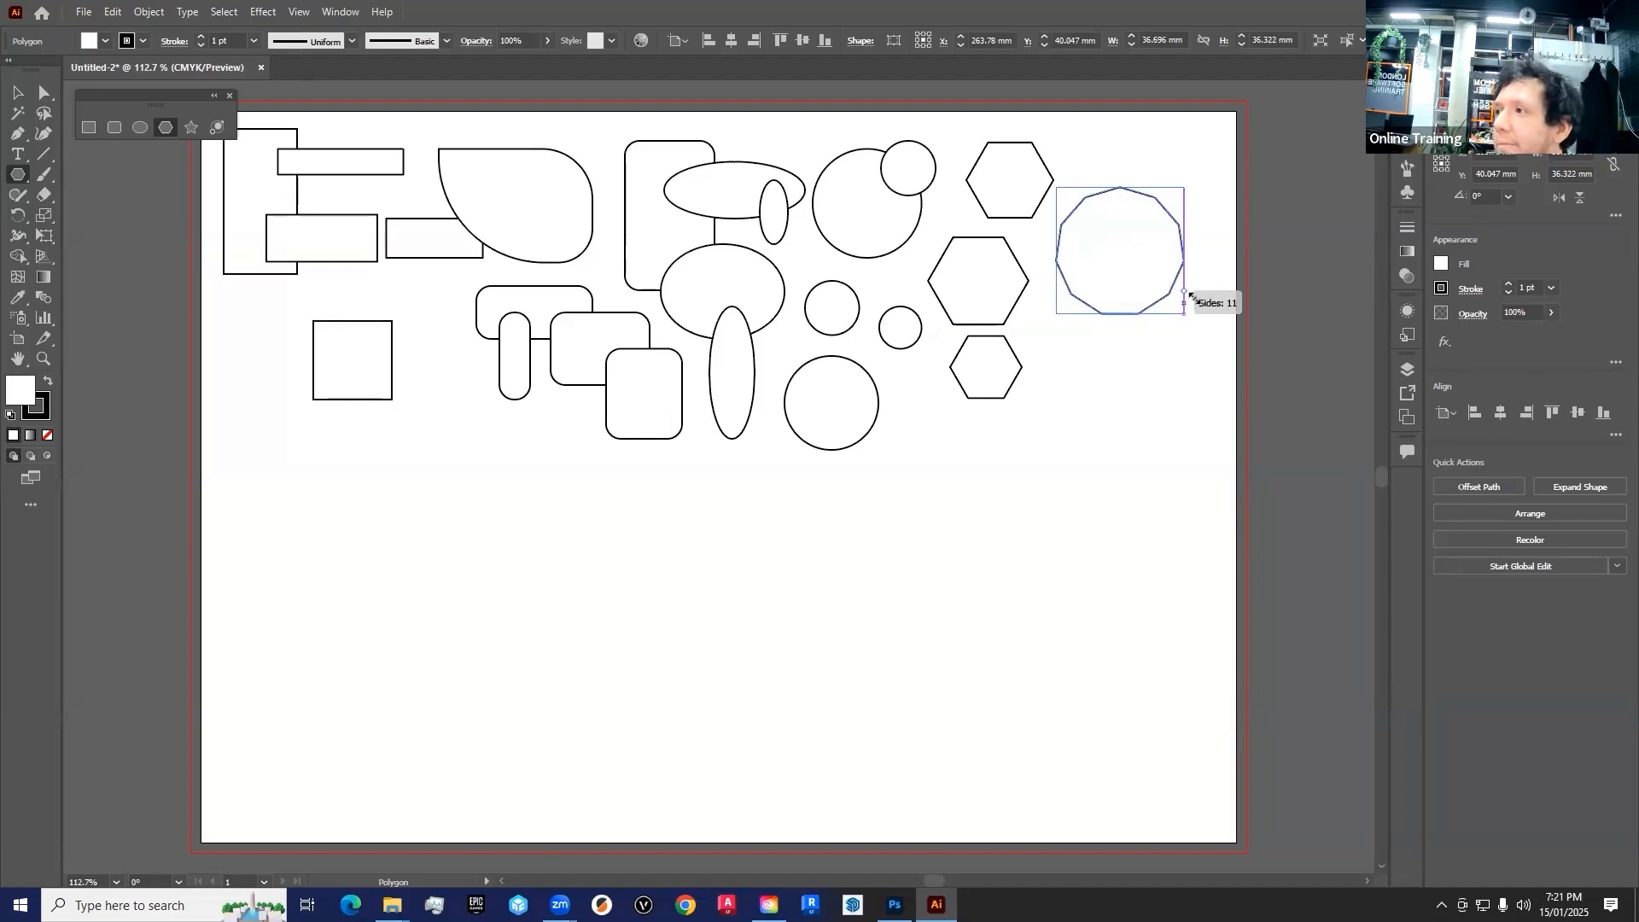
drag(1184, 297, 1187, 299)
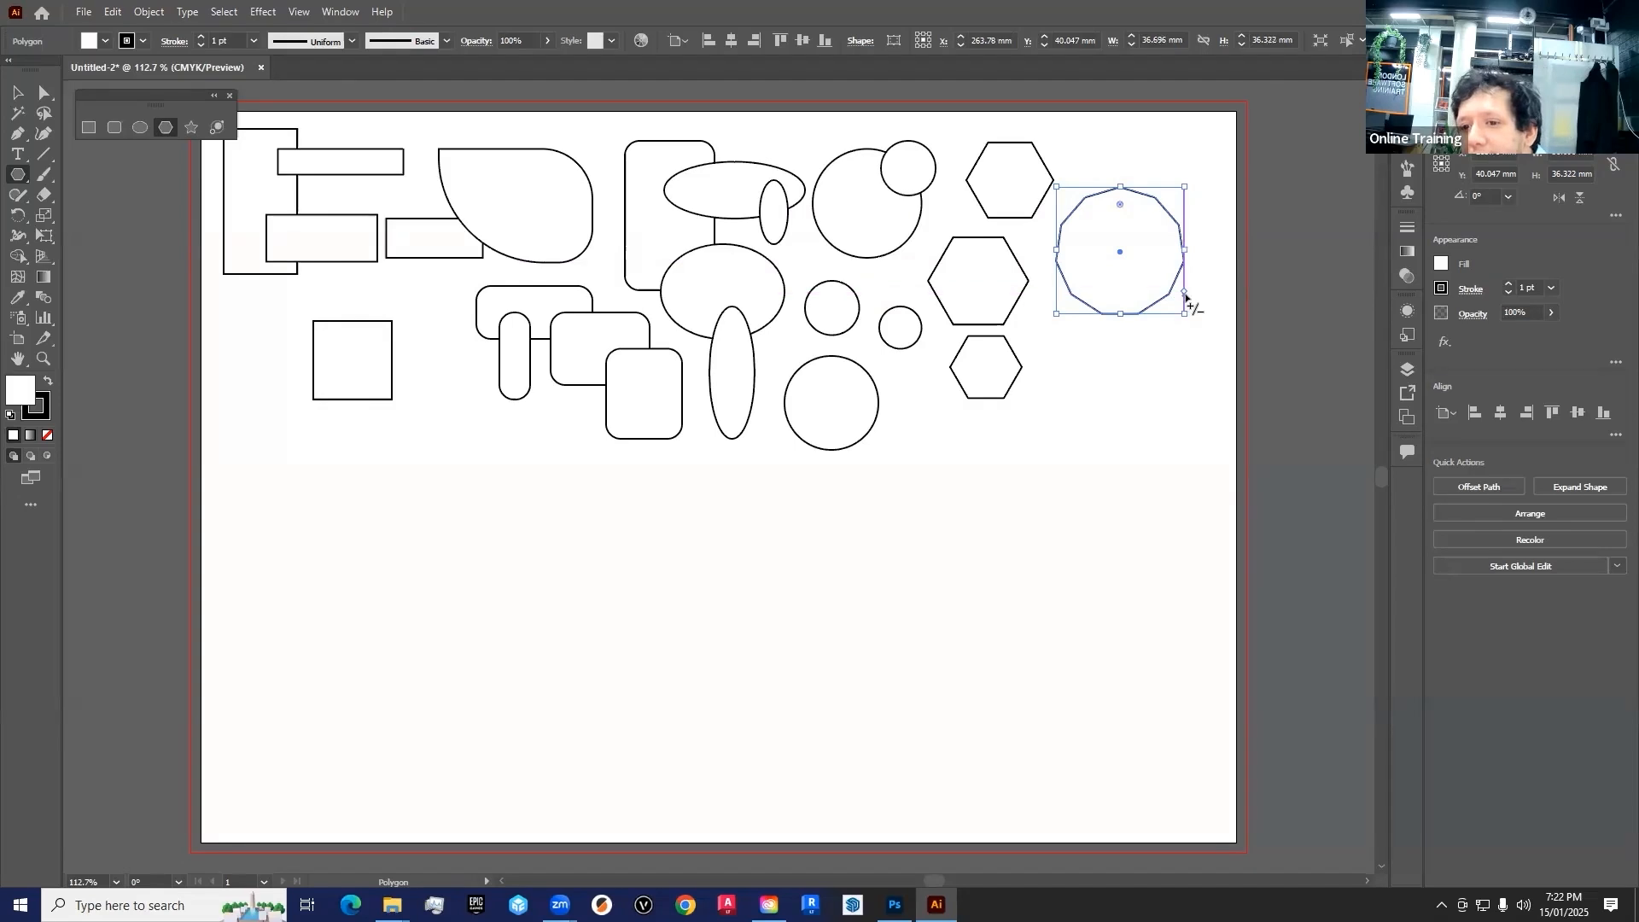
drag(1187, 298, 1181, 248)
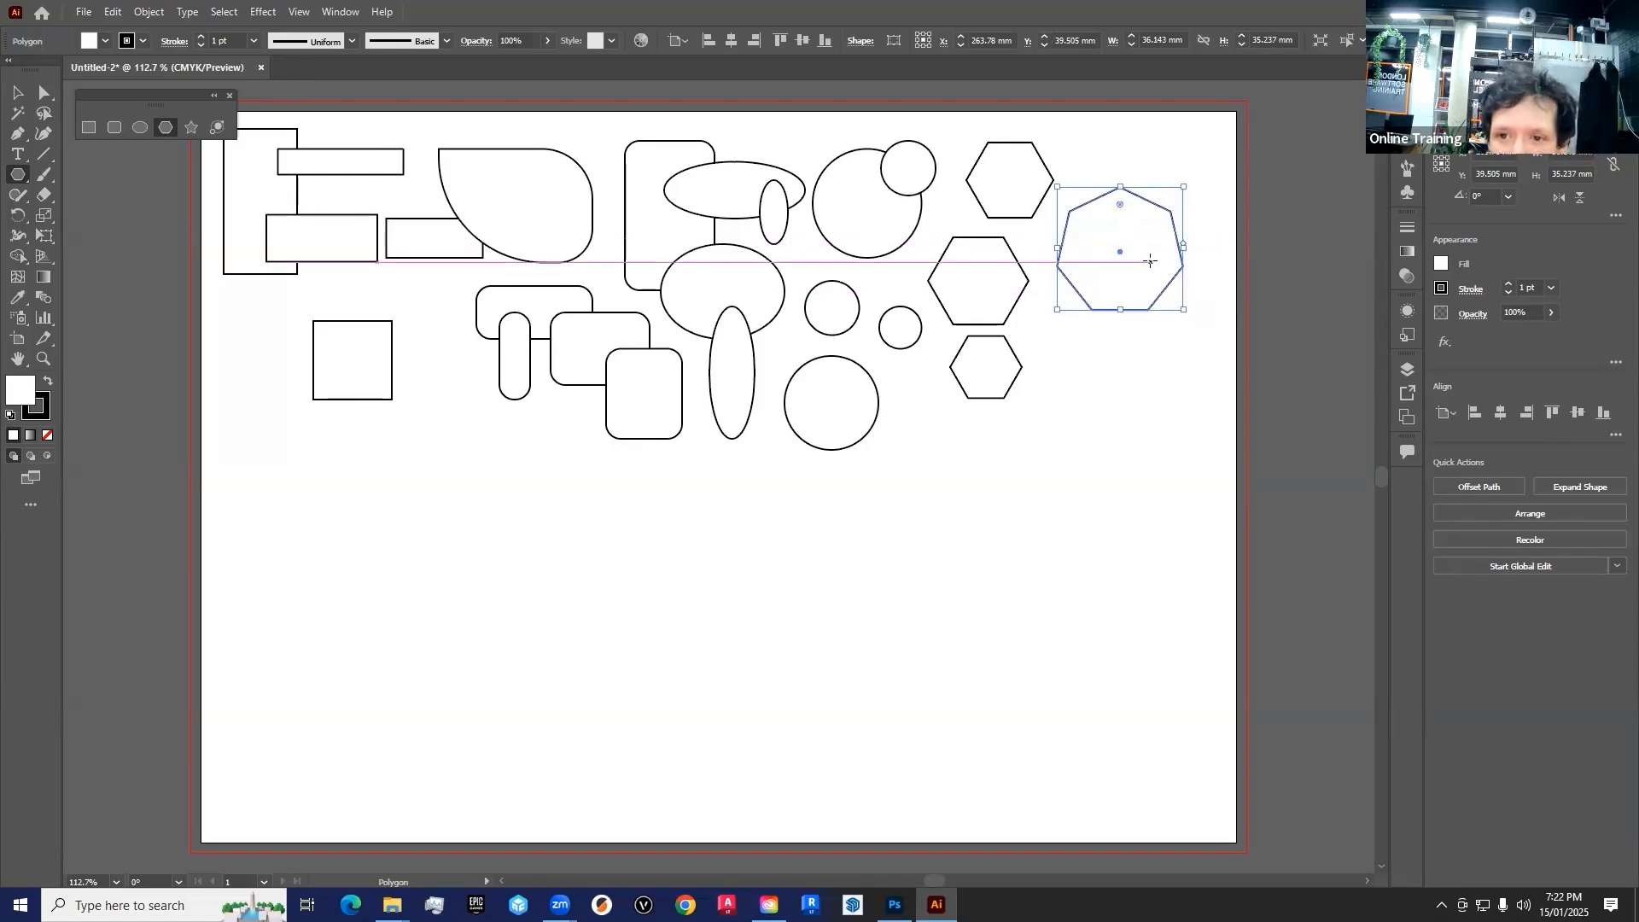
drag(1183, 221, 1190, 278)
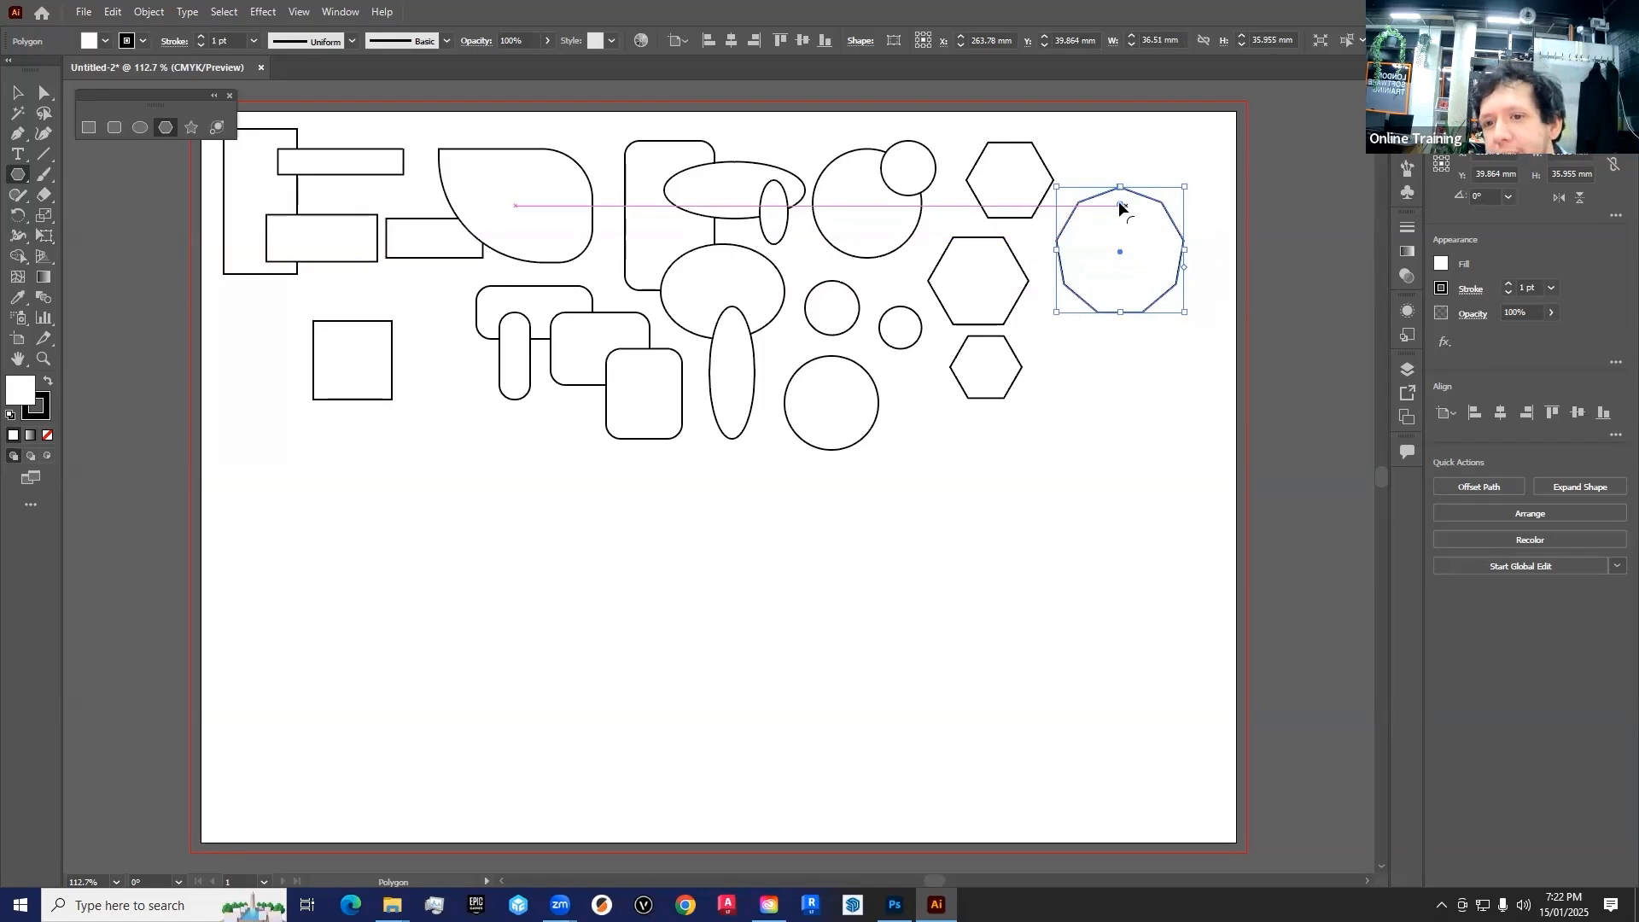
mouse_move(1116, 227)
mouse_down()
mouse_move(1113, 196)
mouse_move(1119, 237)
mouse_move(1125, 203)
mouse_up()
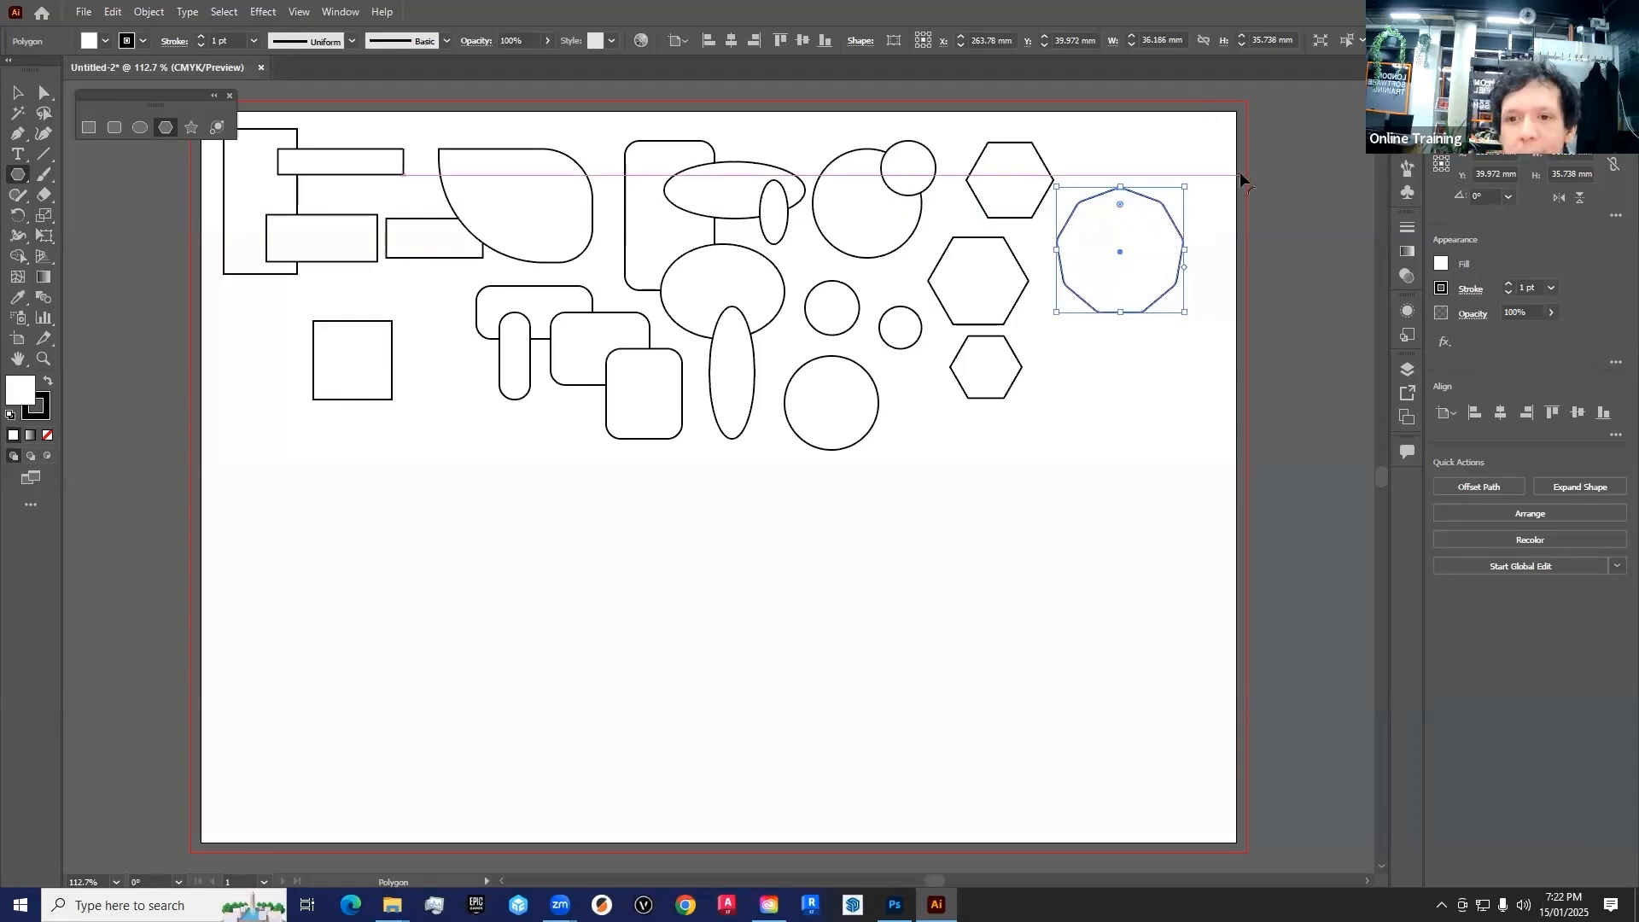
Move the nine-sided polygon slightly closer to the artboard corner and draw two five-pointed stars below the square, the first about 39 x 40 mm
mouse_move(1119, 252)
mouse_down()
mouse_move(1125, 293)
mouse_move(1133, 238)
mouse_up()
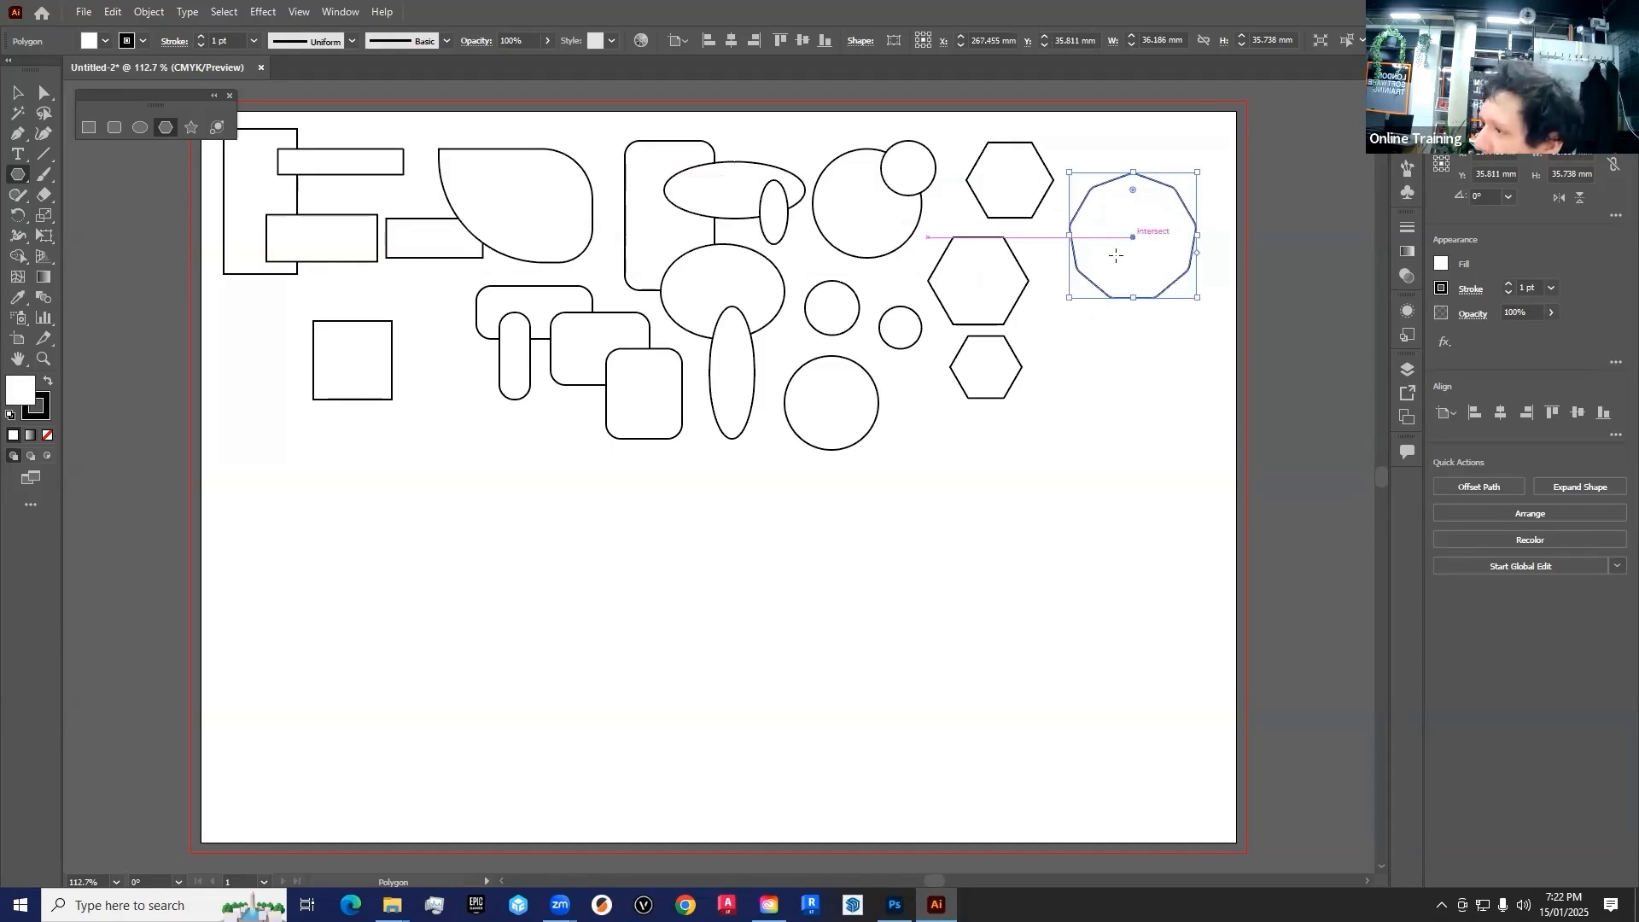
click(189, 126)
drag(351, 538, 411, 571)
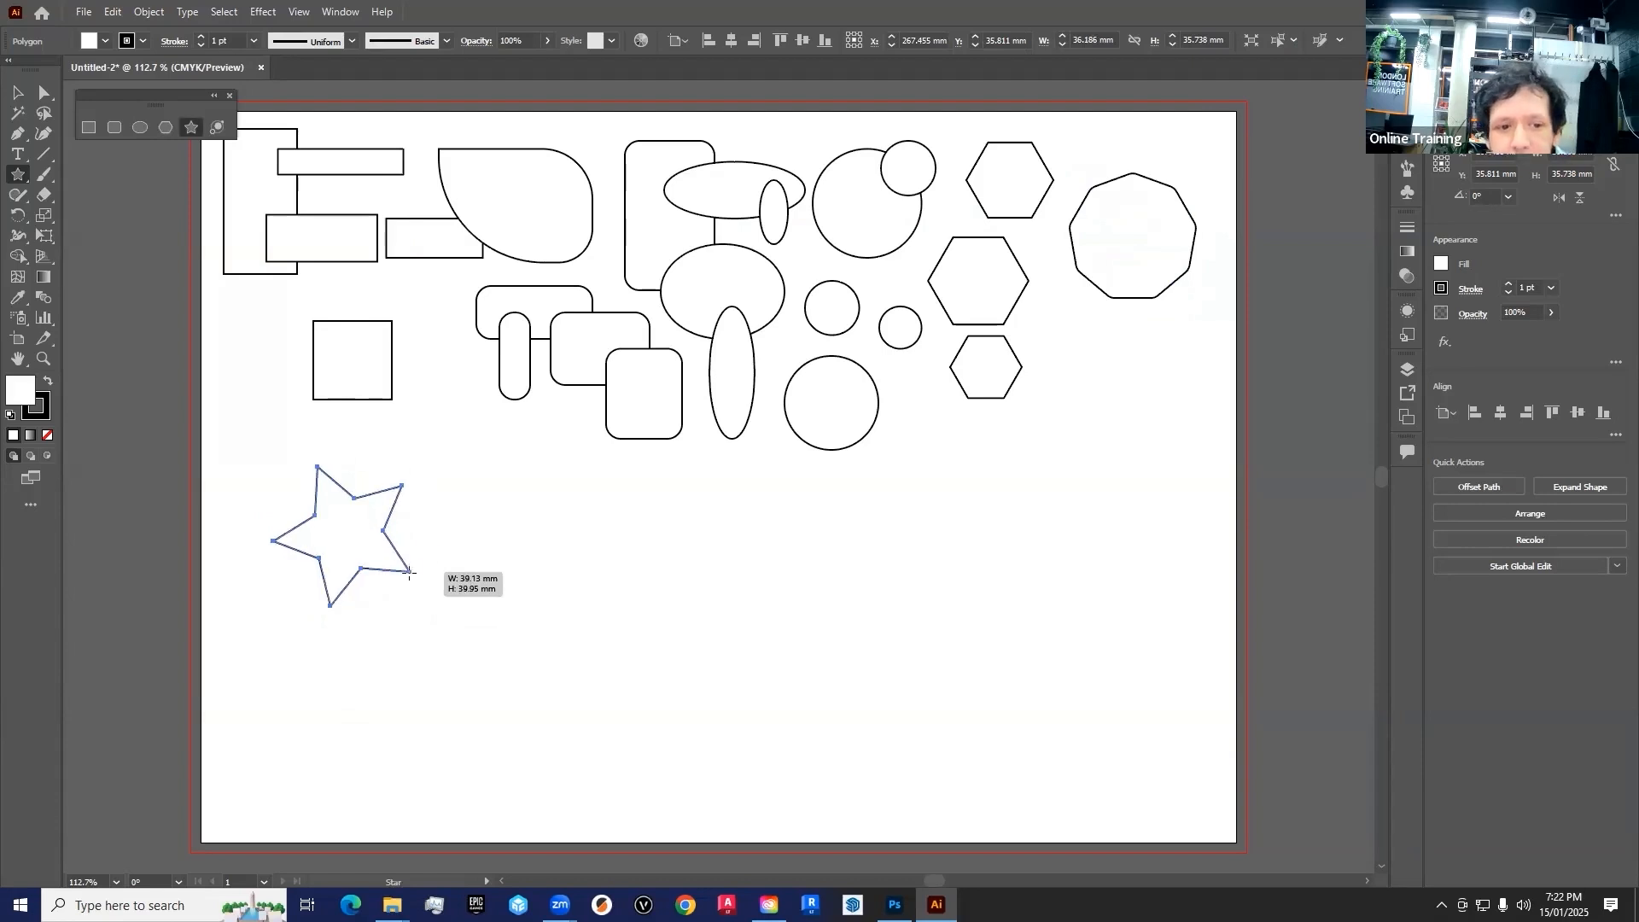
drag(498, 520, 534, 574)
Draw a starburst below the larger five-pointed star, raising and lowering its point count while drawing until it is a dense ring of spikes
drag(374, 679, 469, 646)
key(Up)
key(Up)
key(Up)
key(Up)
key(Up)
key(Up)
key(Up)
key(Up)
key(Up)
key(Up)
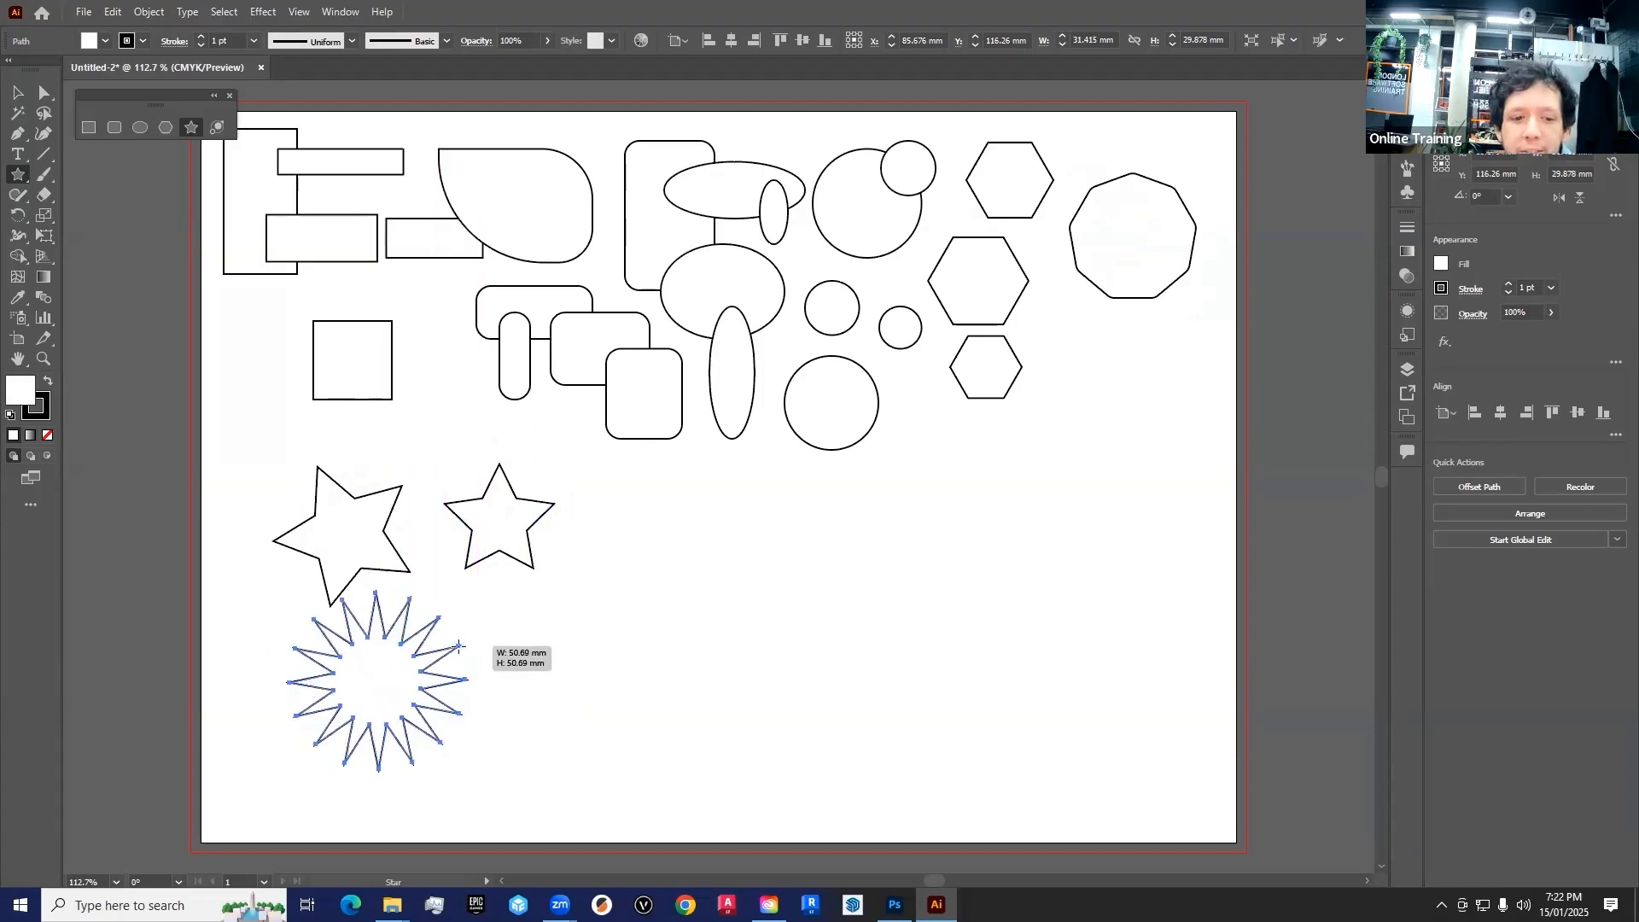
key(Down)
key(Down)
key(Down)
key(Down)
key(Down)
key(Down)
key(Down)
key(Down)
key(Down)
key(Down)
key(Down)
key(Down)
key(Down)
key(Down)
key(Down)
key(Down)
key(Down)
key(Up)
key(Up)
key(Up)
key(Up)
key(Up)
key(Up)
key(Up)
key(Up)
key(Up)
key(Up)
key(Up)
key(Up)
key(Up)
key(Up)
key(Up)
key(Up)
key(Up)
key(Up)
key(Up)
key(Up)
key(Up)
key(Up)
key(Up)
key(Up)
key(Up)
Draw four more stars with varied points and inner radii: about 40 mm, a small one, a thin-spiked 82 mm and a shallow-pointed 59 mm
mouse_move(458, 646)
mouse_down()
mouse_move(438, 670)
mouse_move(641, 518)
mouse_move(699, 559)
mouse_up()
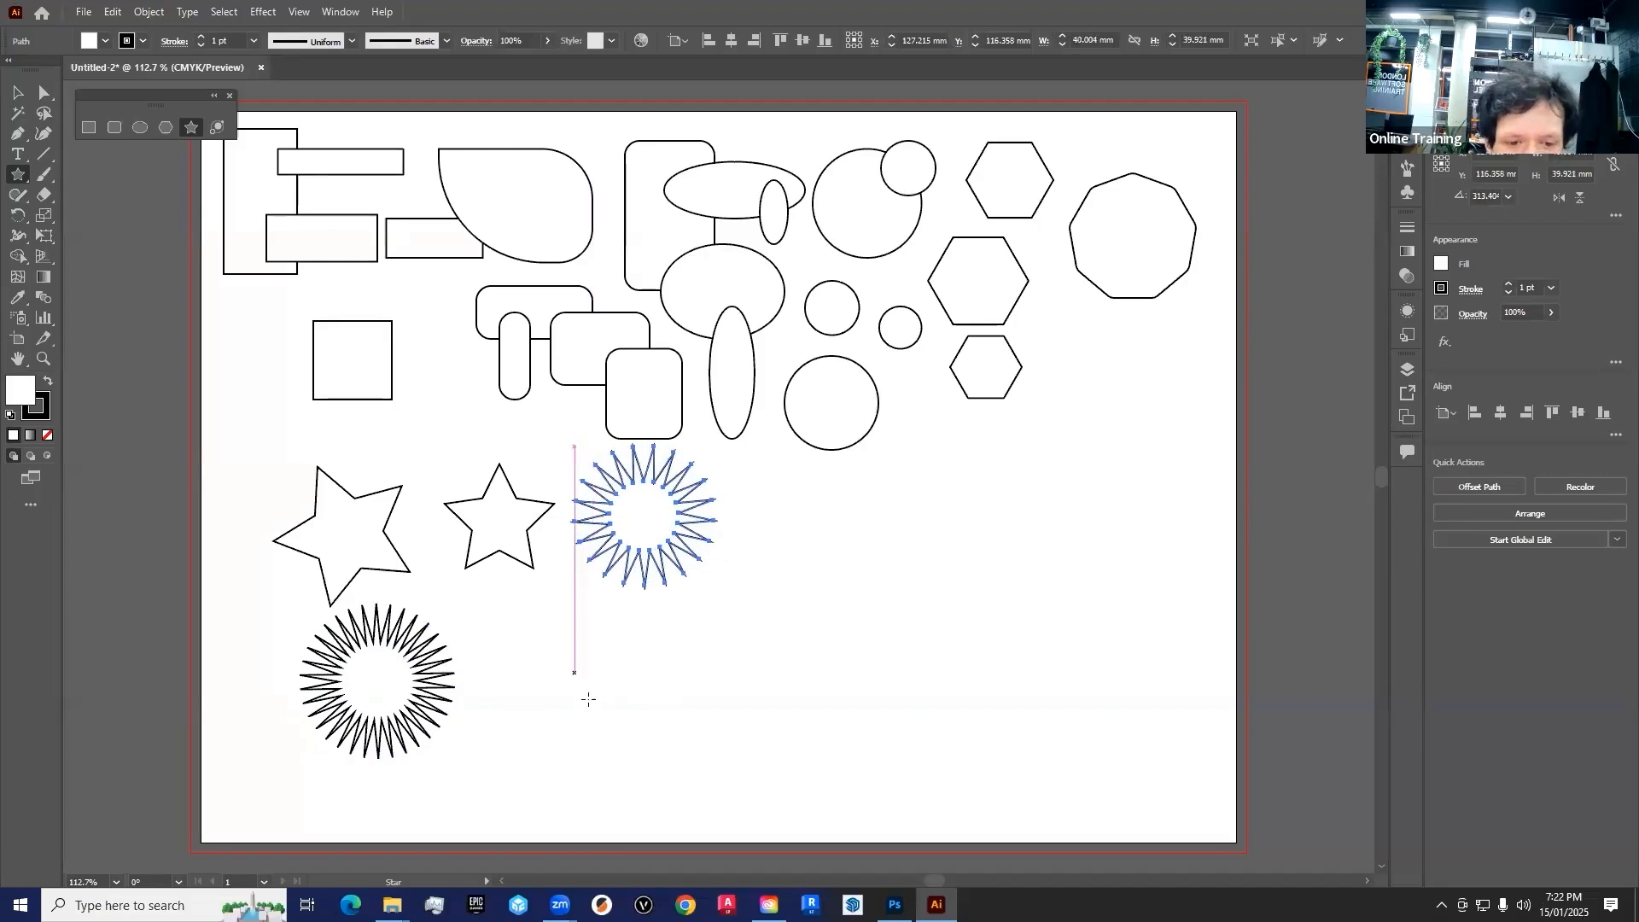
drag(578, 700, 628, 640)
key(ctrl+z)
drag(820, 563, 880, 435)
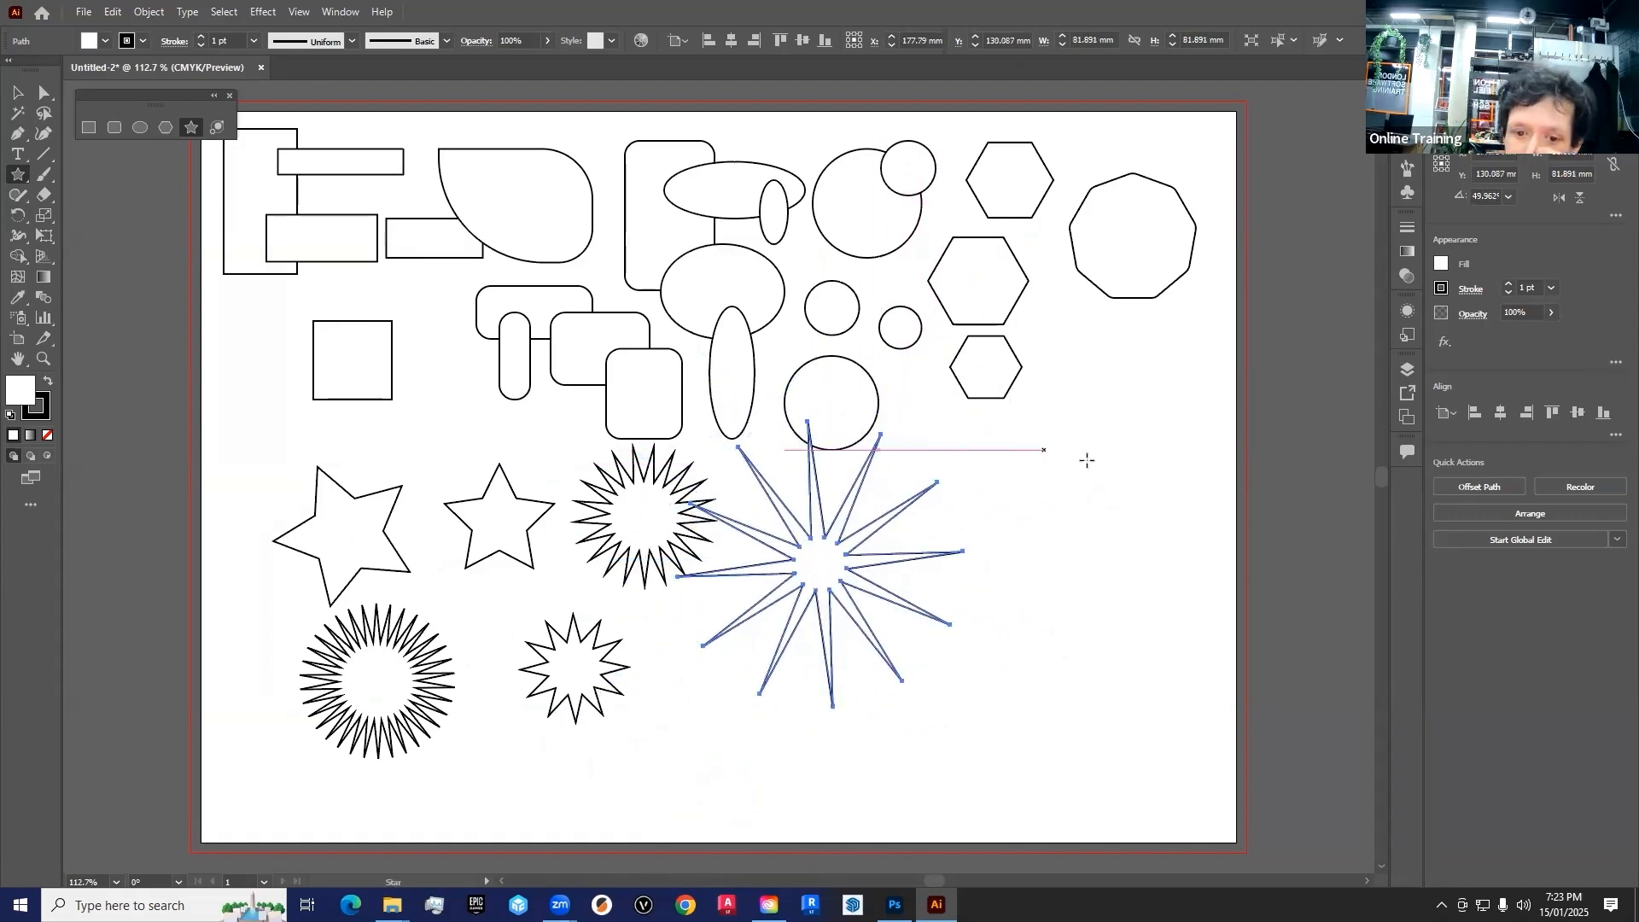
drag(1106, 467, 1169, 381)
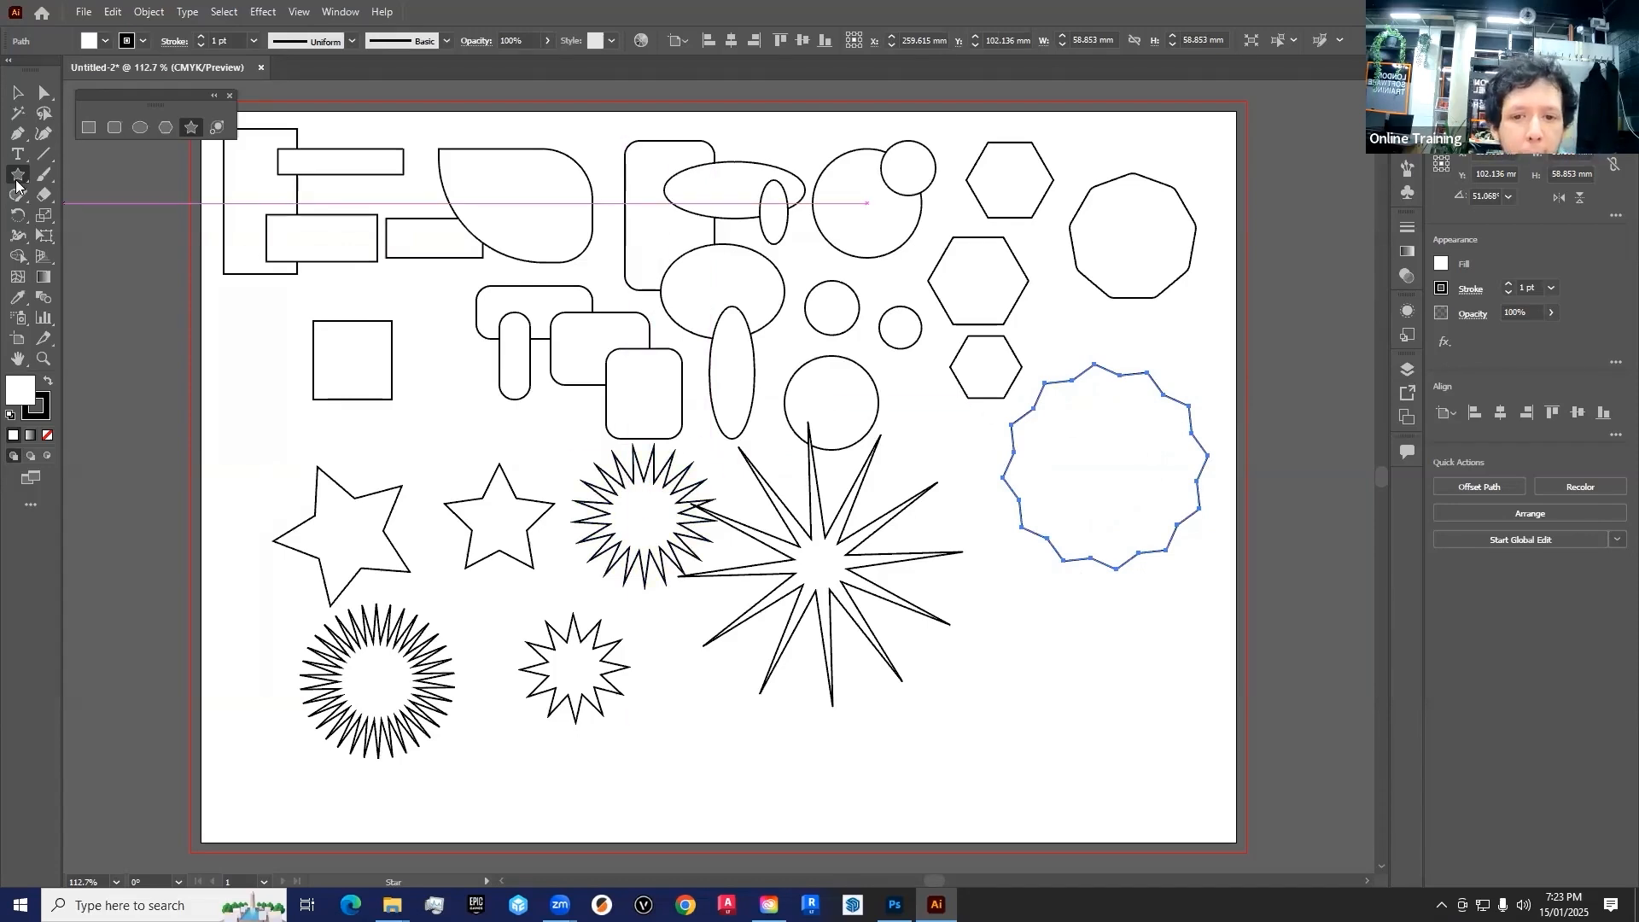
Try the Flare tool by drawing a flare about 312 mm across over the large spiky star, and delete it
click(218, 129)
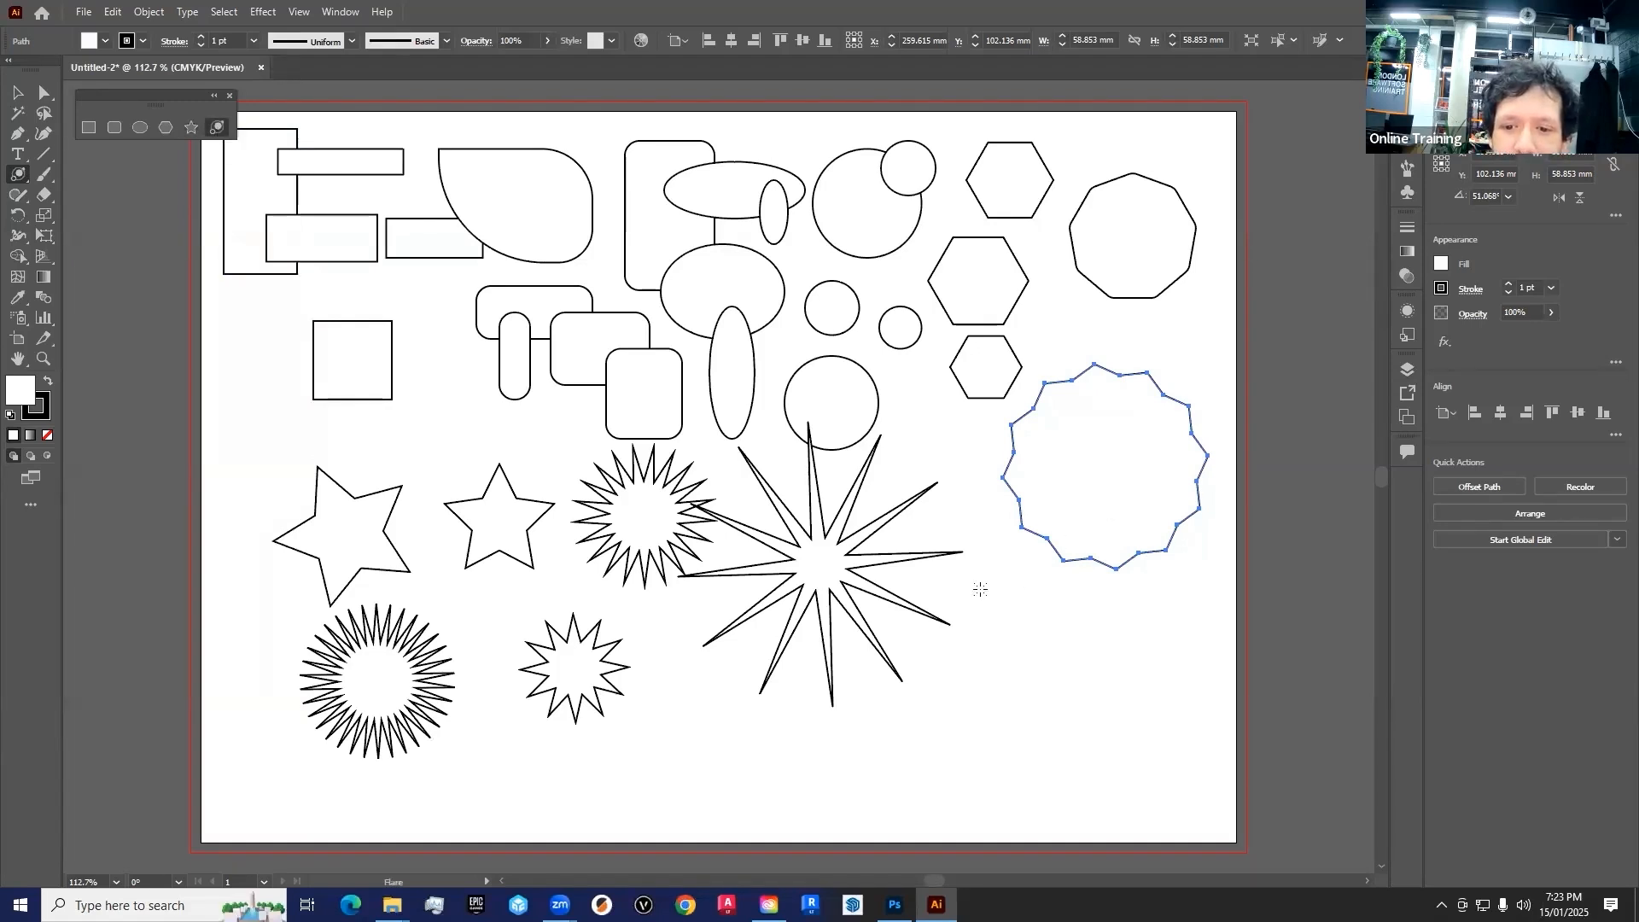
drag(949, 589, 1072, 527)
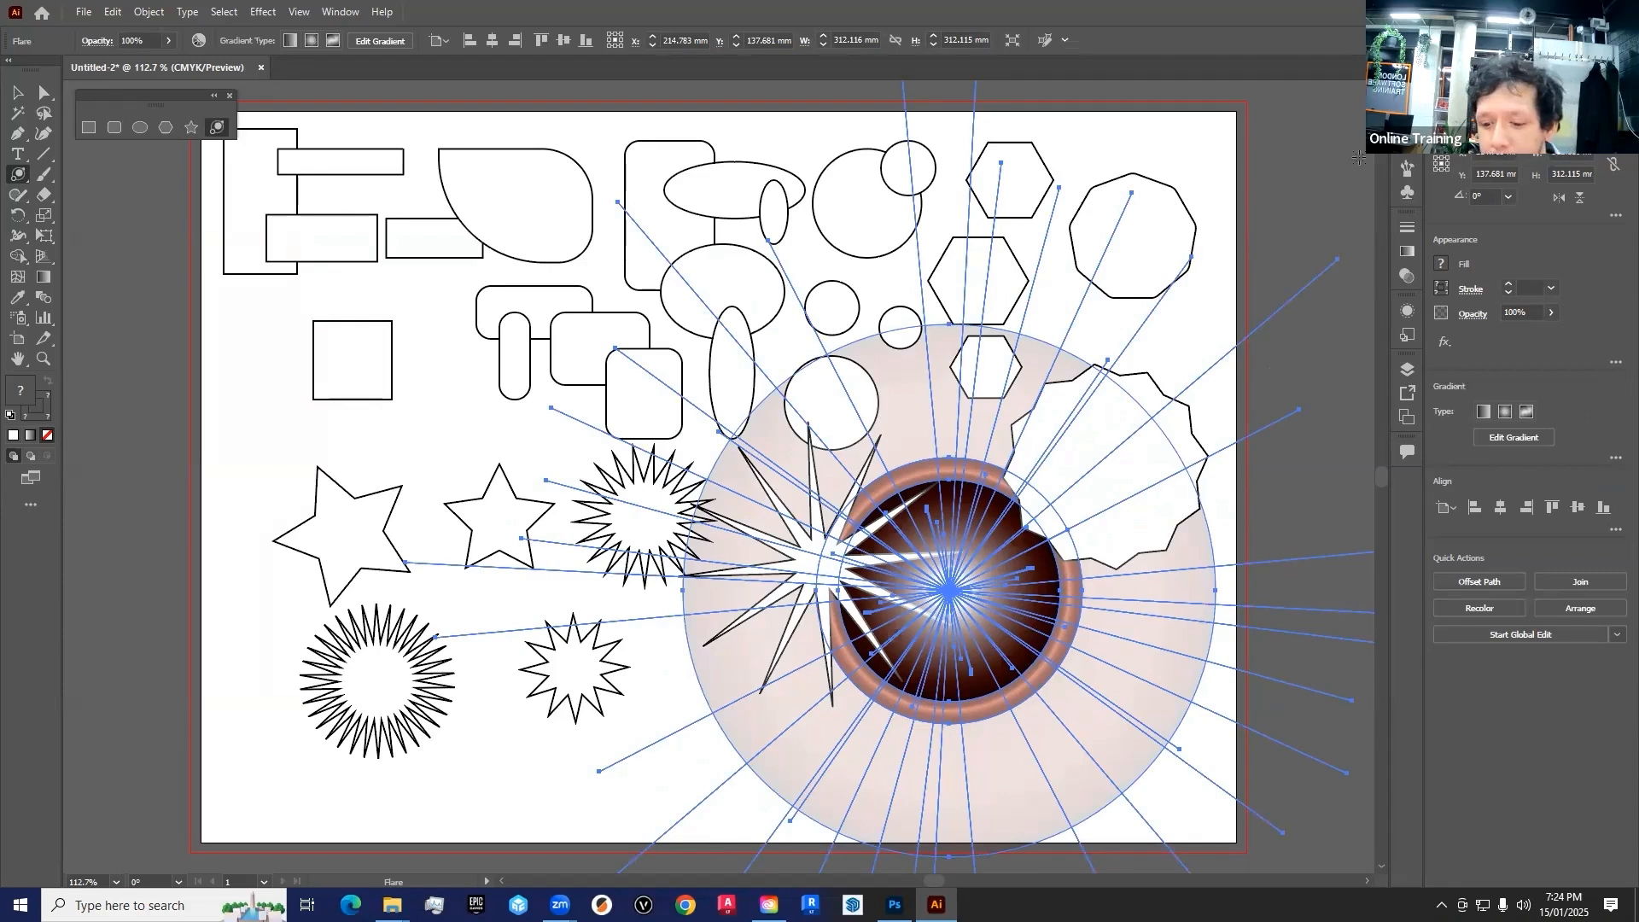
key(Delete)
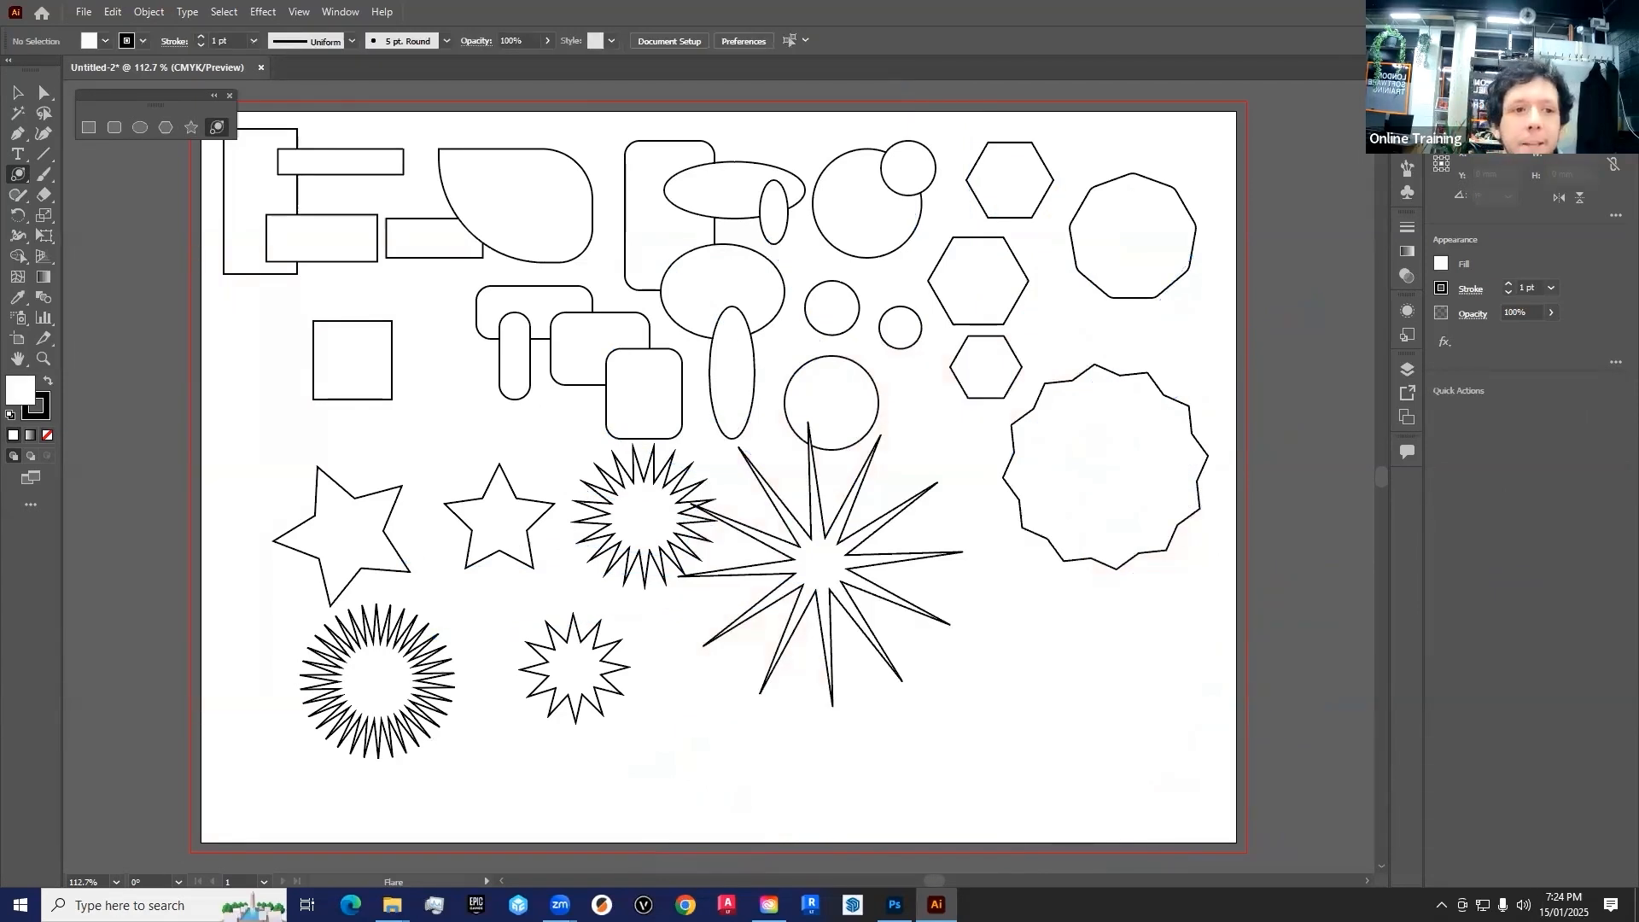
Move individual shapes: the large spiky star, the starburst beside the small multi-pointed star, and the lowest rounded rectangle
click(15, 94)
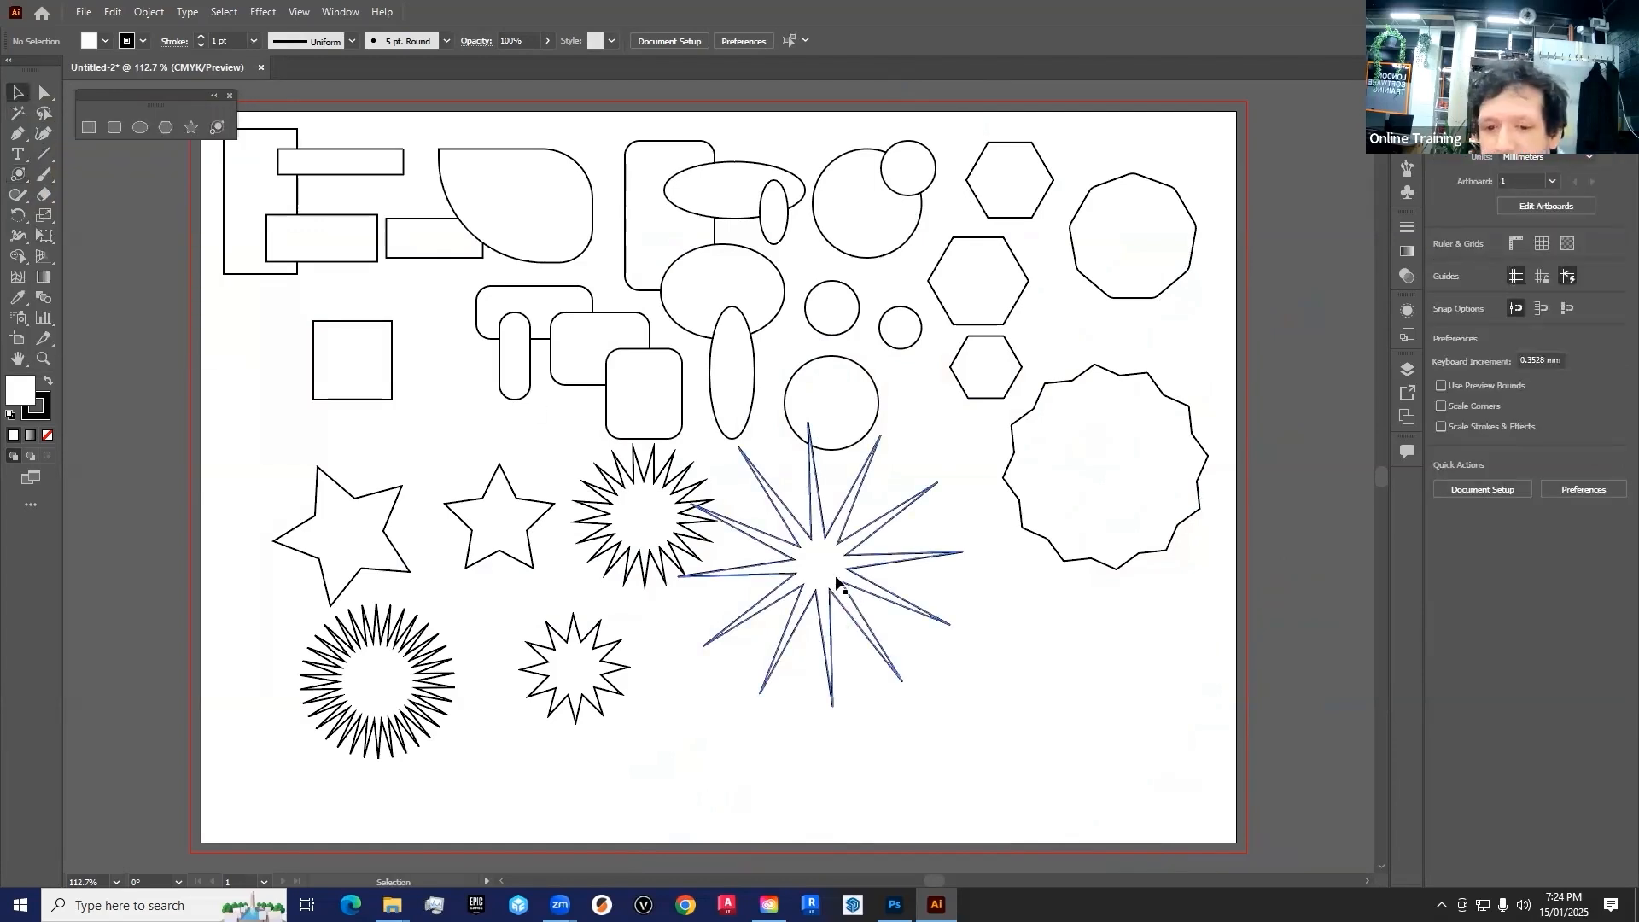
drag(784, 574, 892, 646)
mouse_move(674, 538)
mouse_down()
mouse_move(695, 586)
mouse_move(670, 539)
mouse_up()
drag(658, 432, 609, 387)
click(606, 354)
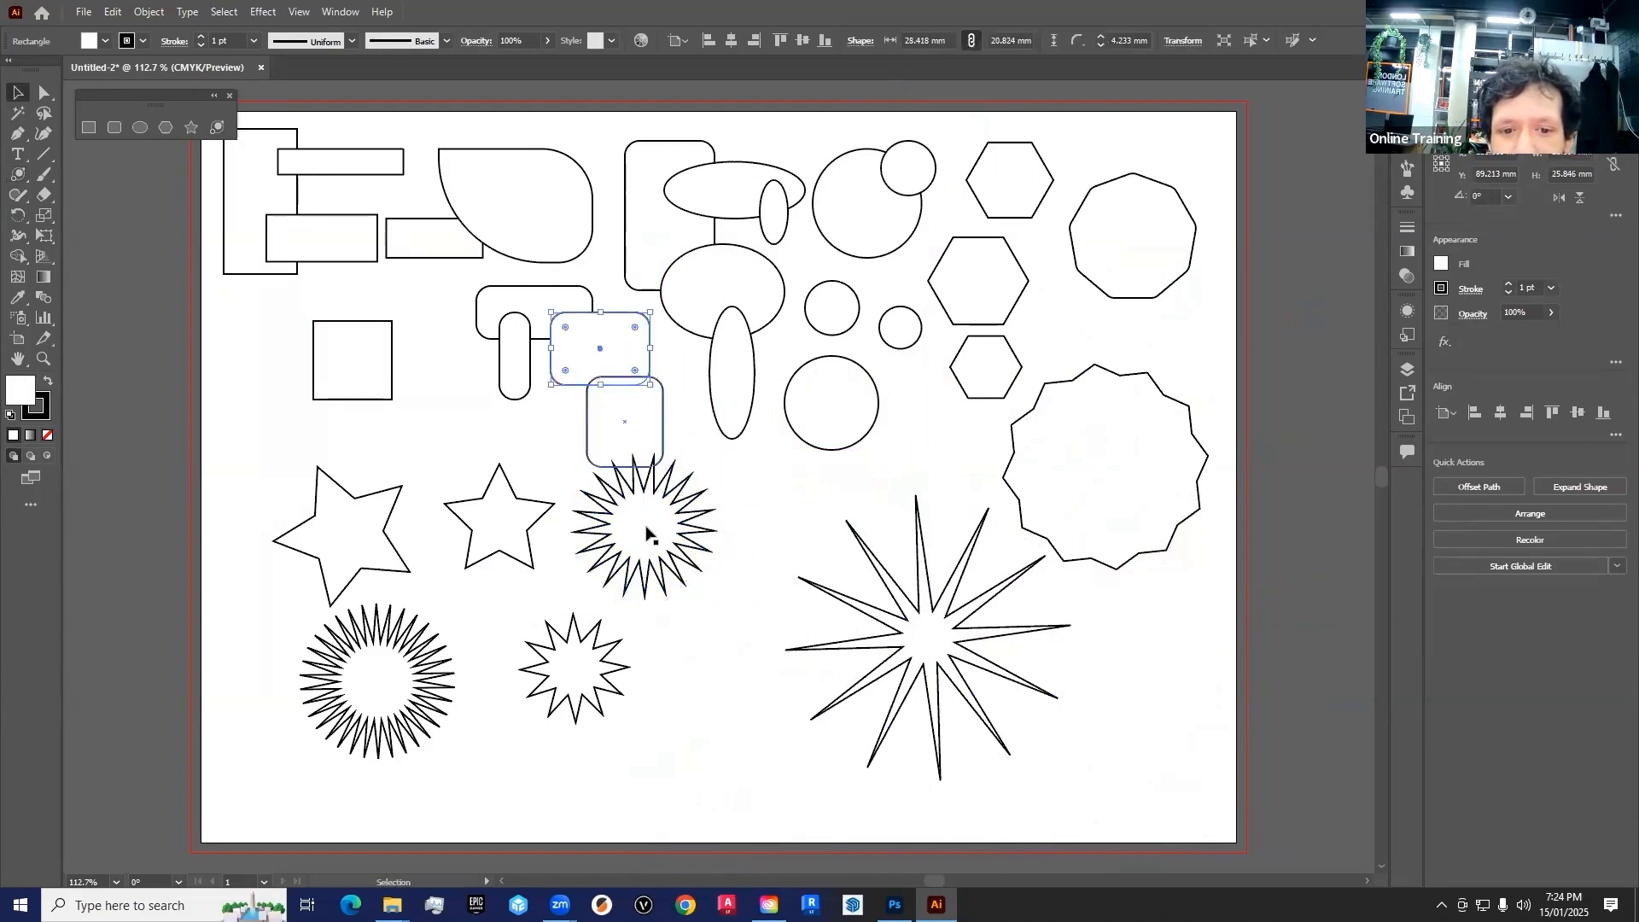
drag(647, 529, 762, 624)
drag(595, 702, 621, 681)
drag(769, 613, 725, 642)
click(975, 681)
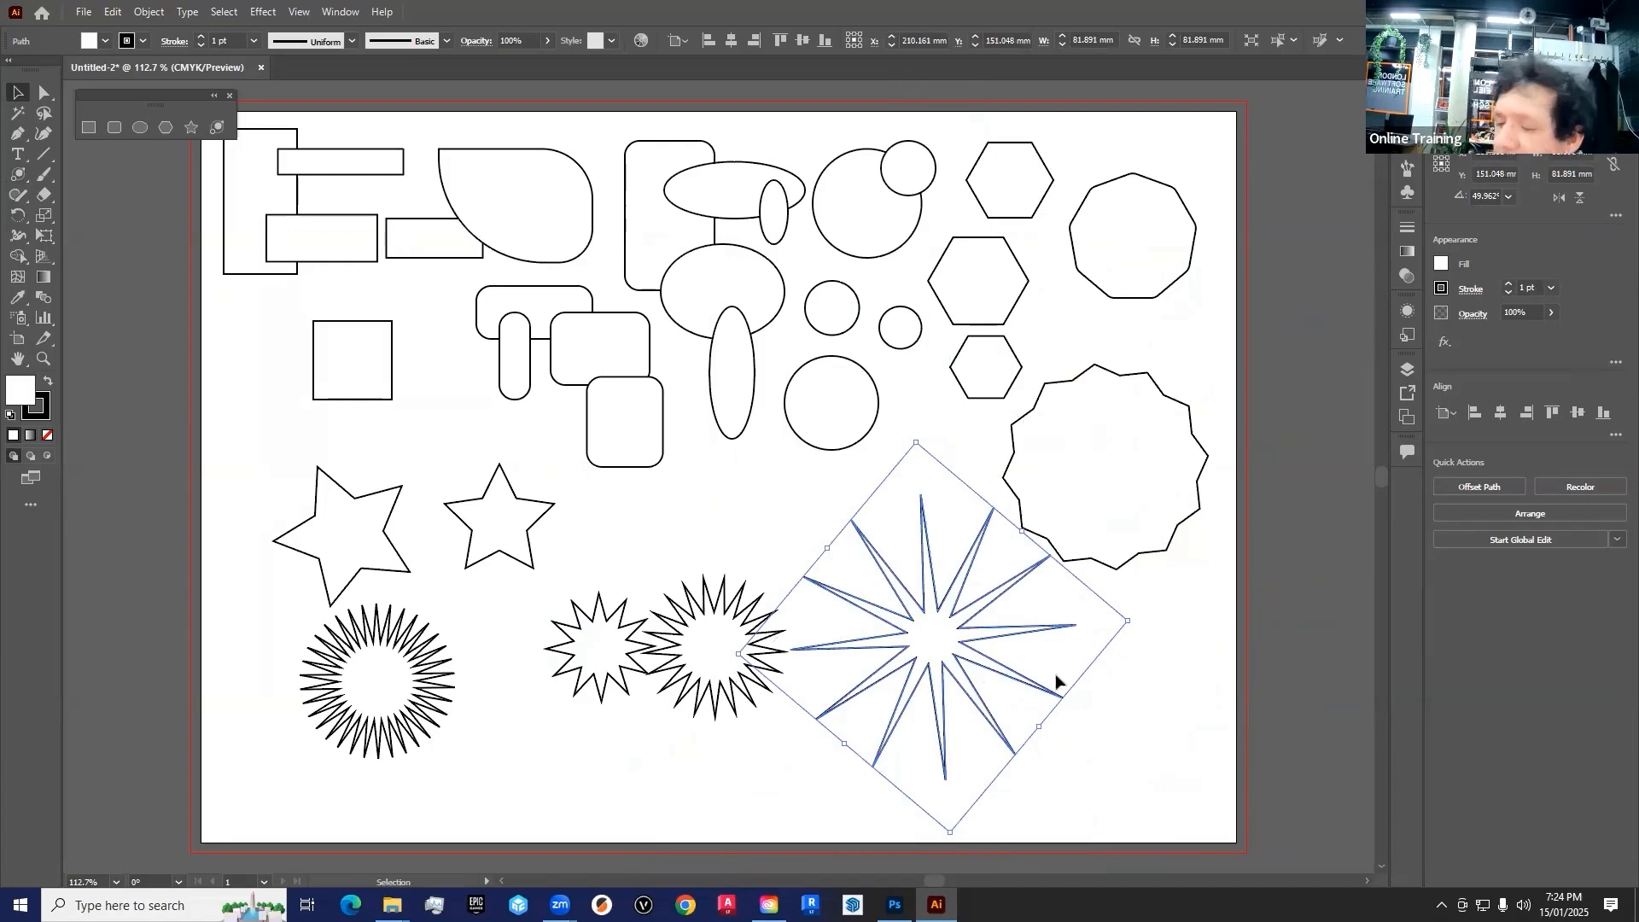
Delete two marquee-selected pairs: the starburst with the large spiky star, and the nine-sided polygon with the shallow-pointed star
drag(1142, 807, 724, 600)
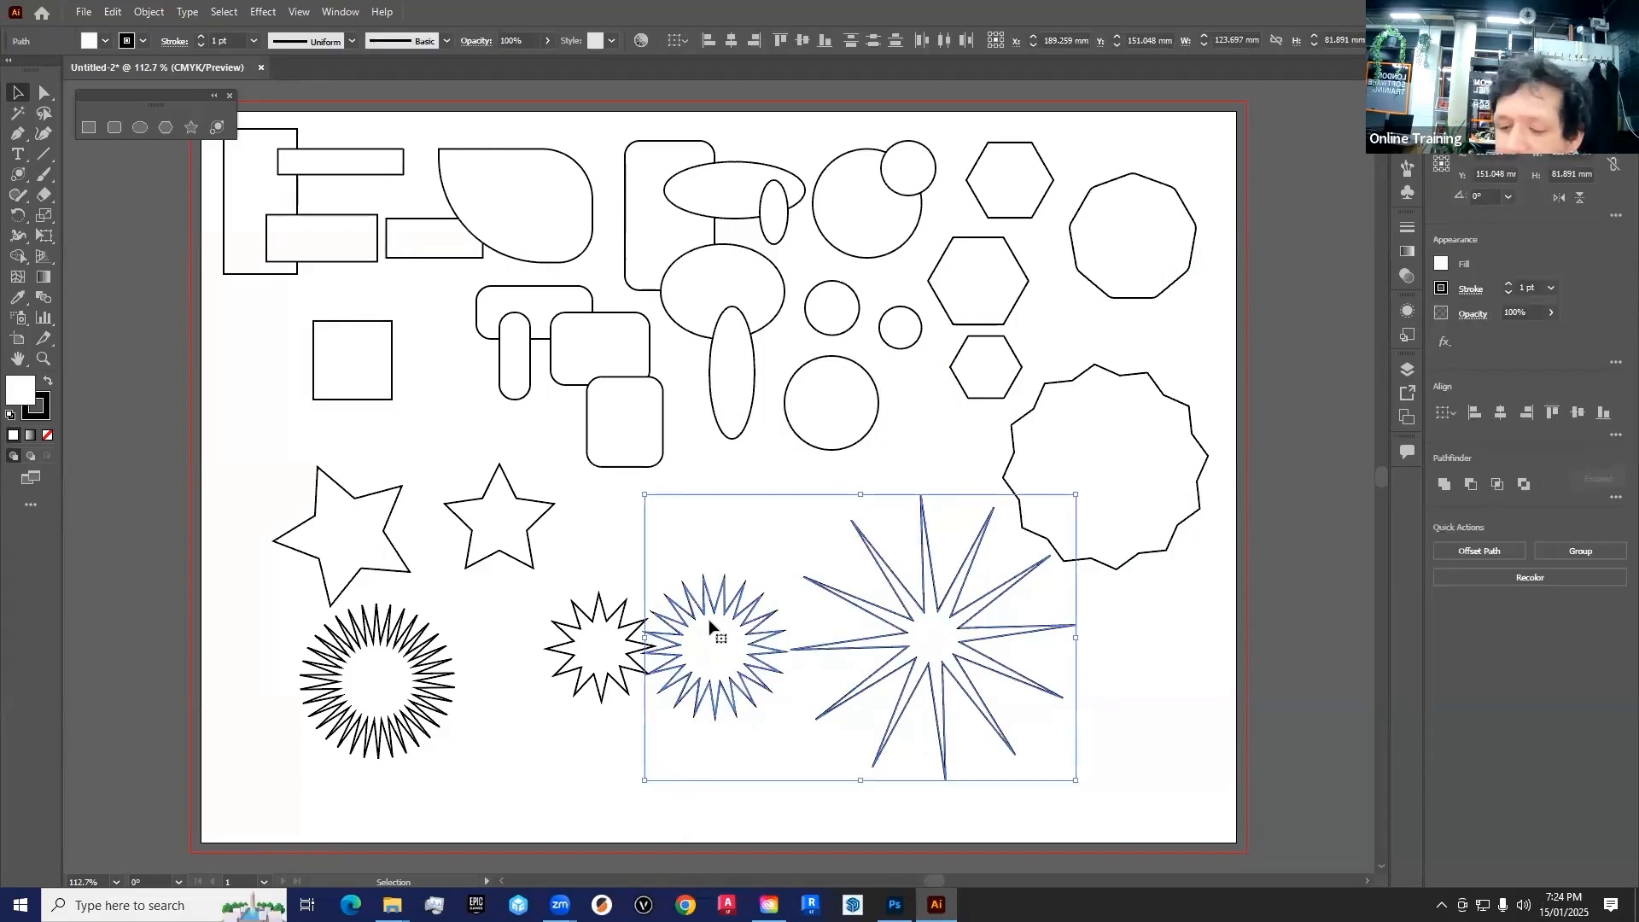
key(Delete)
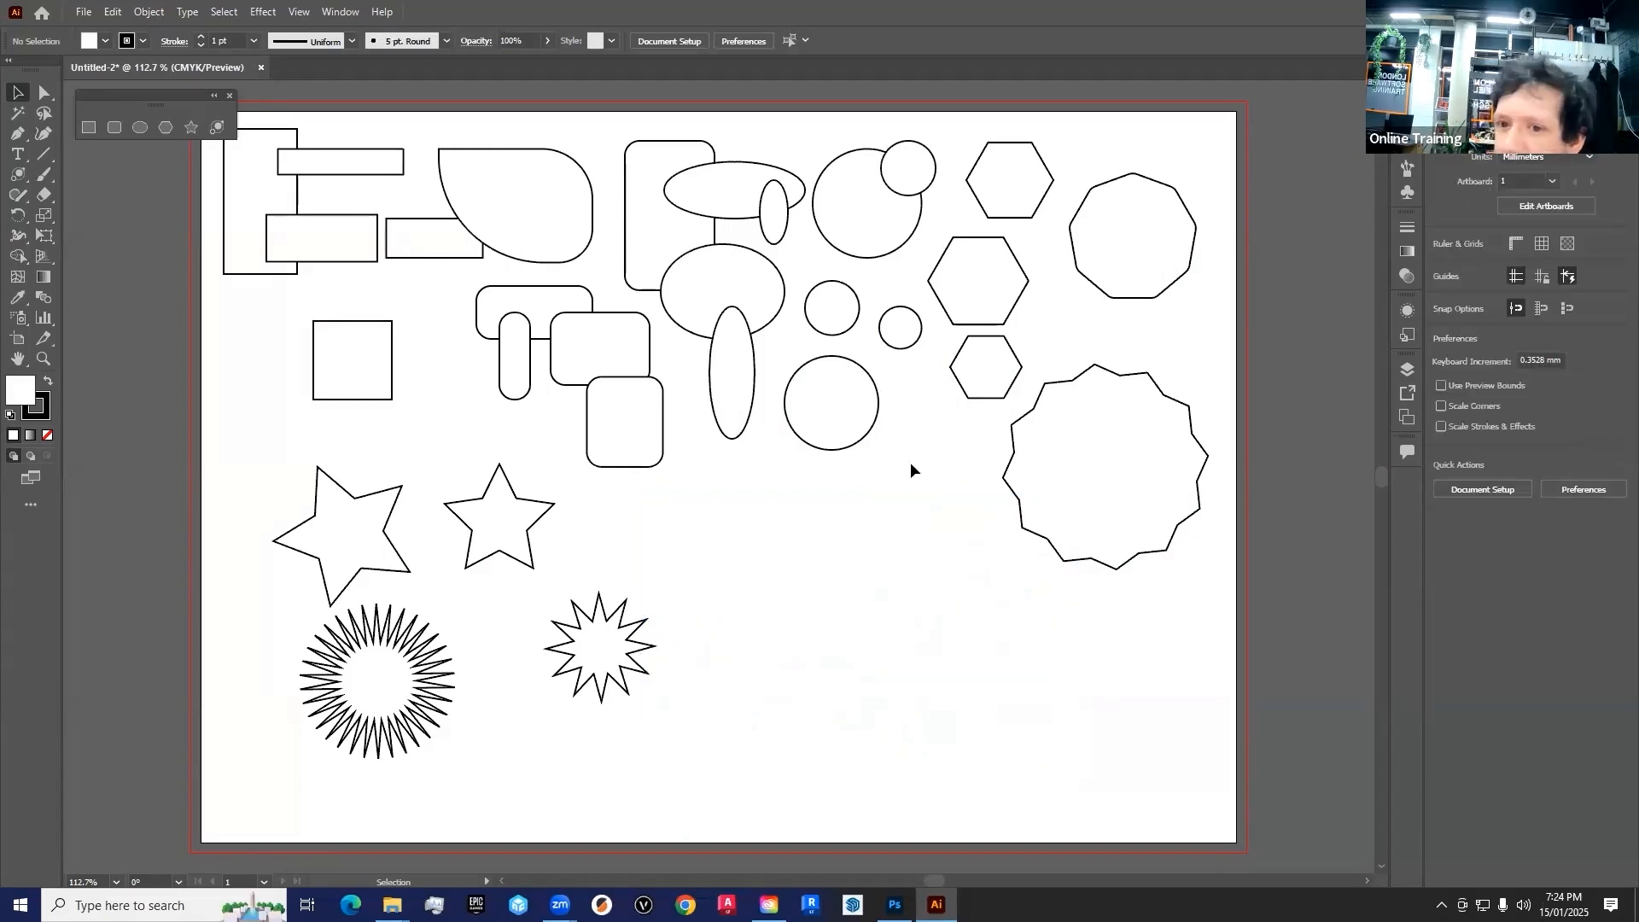
drag(1238, 152, 1086, 449)
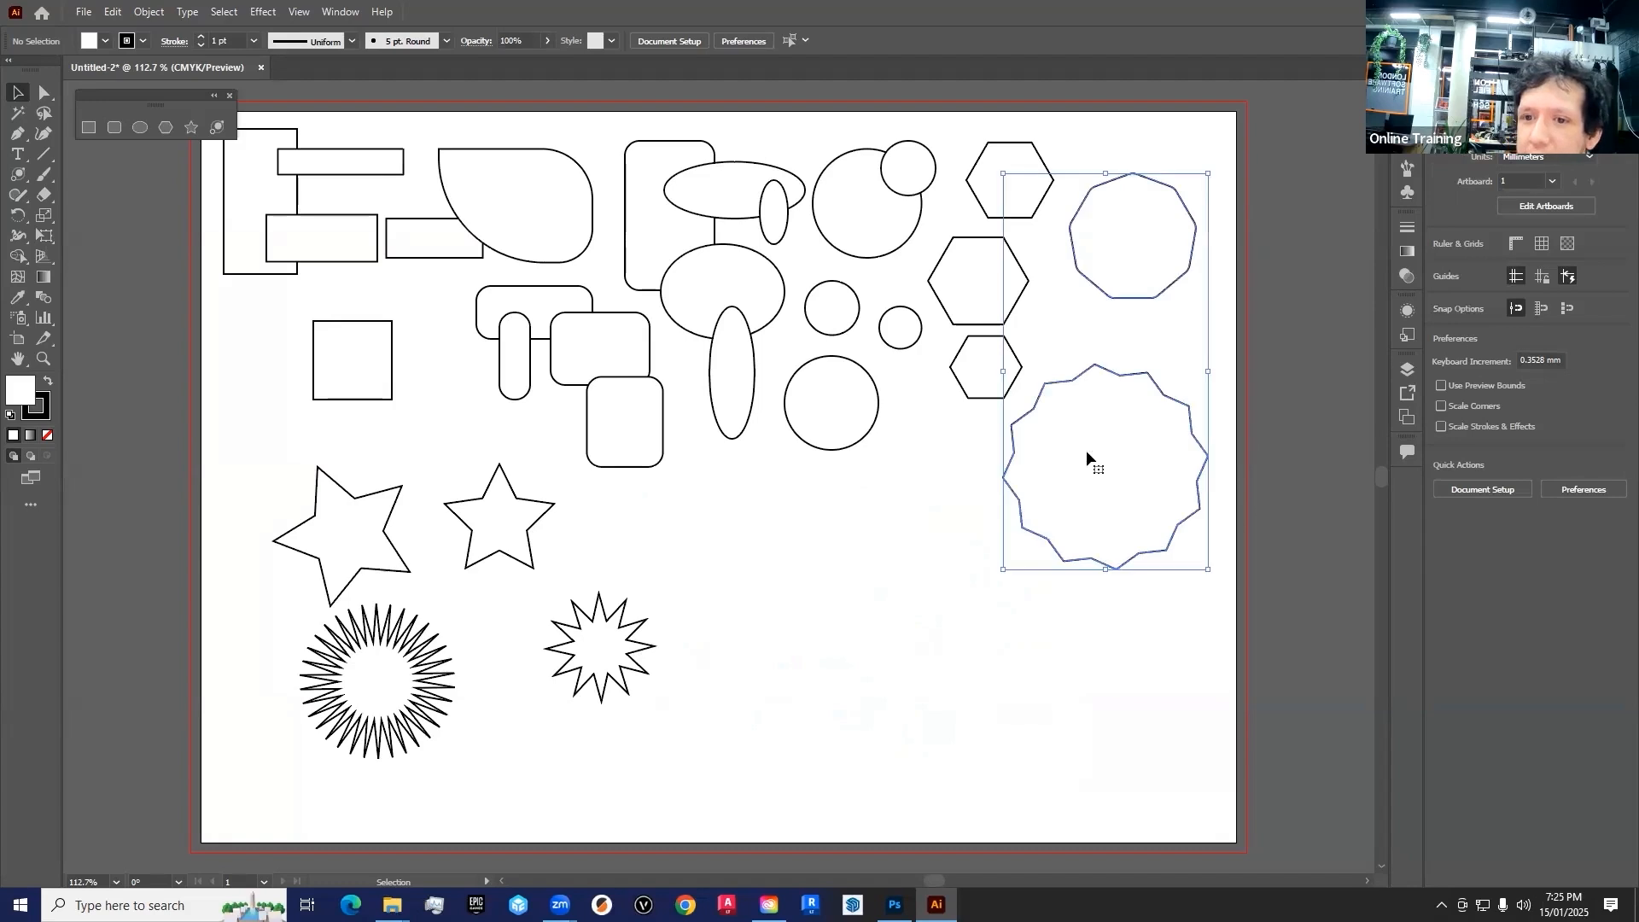
key(Delete)
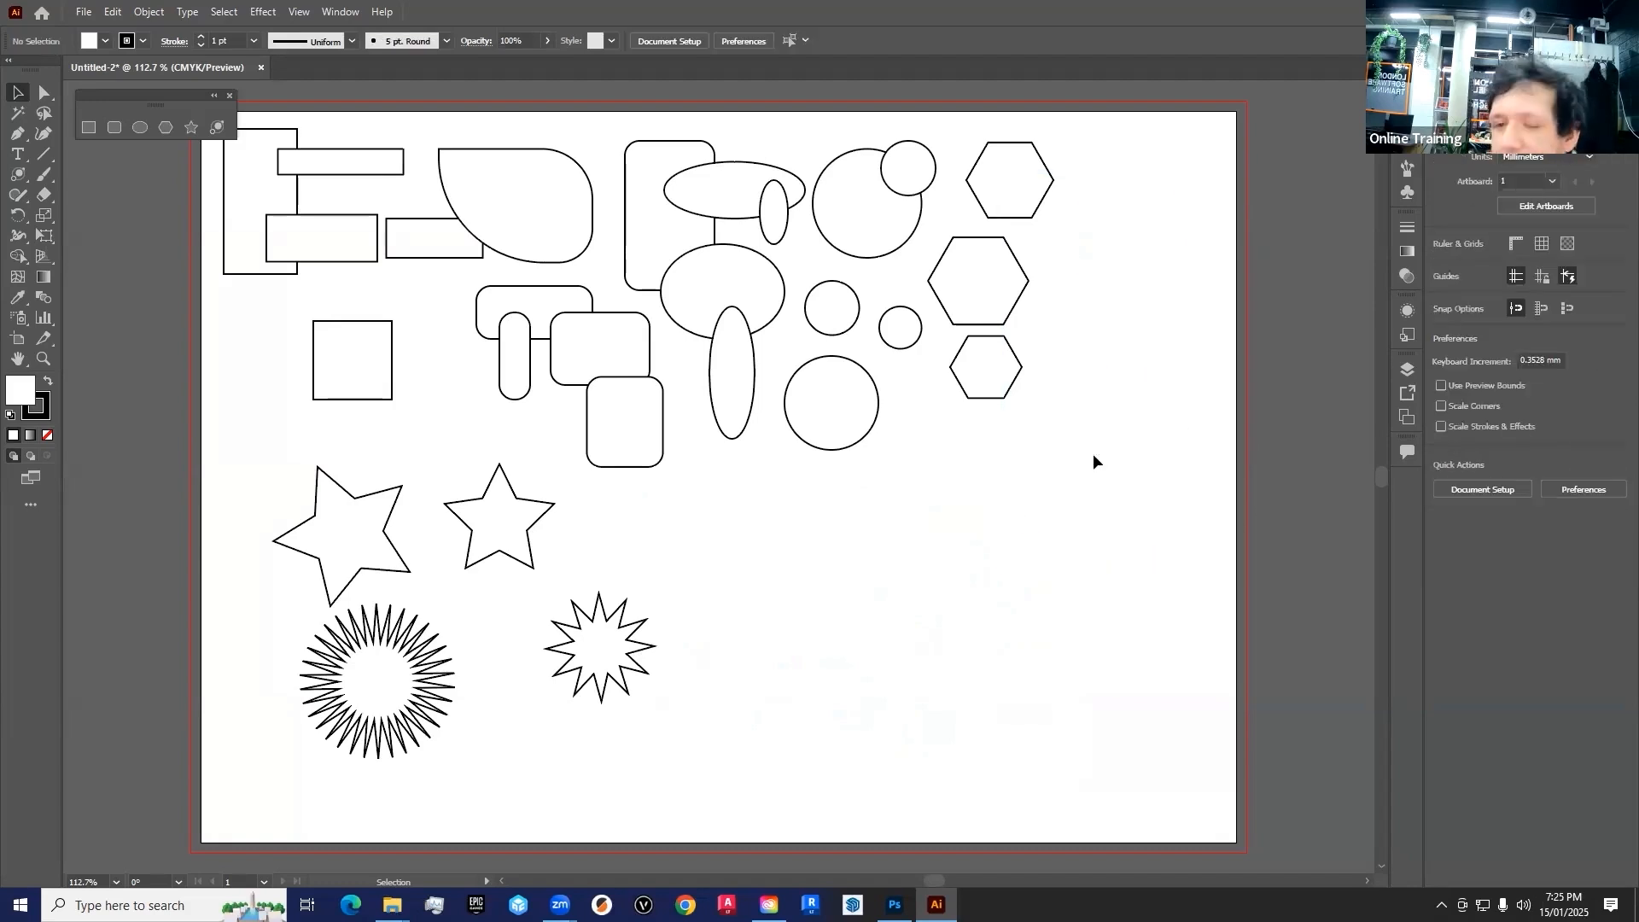
Marquee-select and move the three hexagons down and right, and shift the ellipses, circles and nearby rounded rectangles to the right
drag(1124, 160, 981, 390)
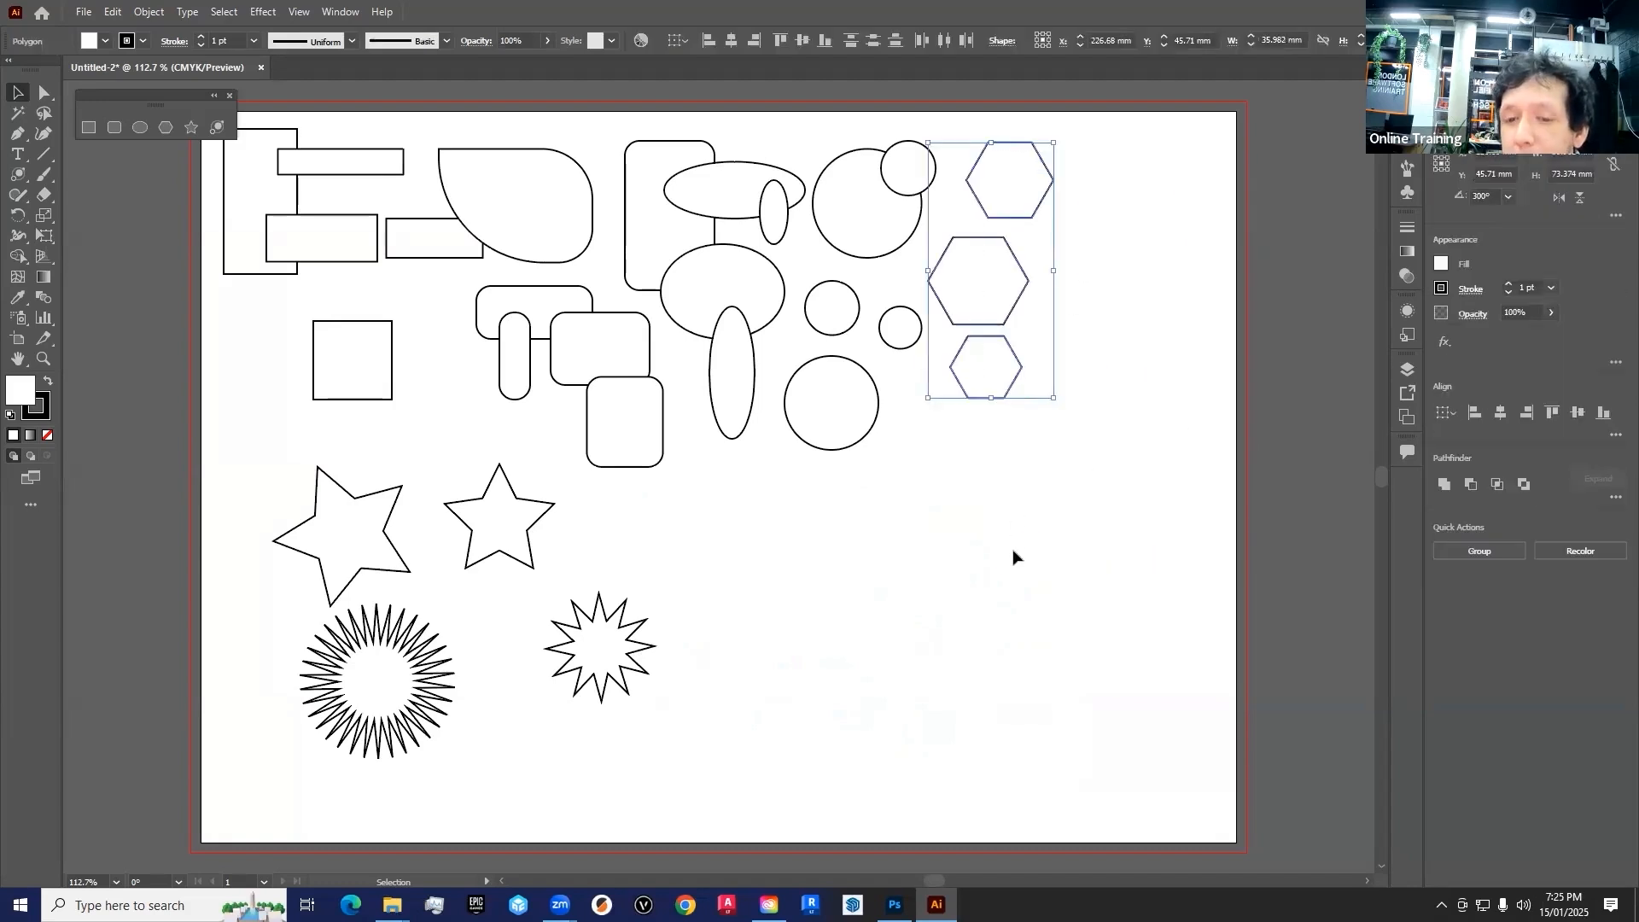
drag(986, 284, 1086, 501)
drag(1001, 128, 656, 482)
drag(771, 235, 821, 316)
click(1149, 164)
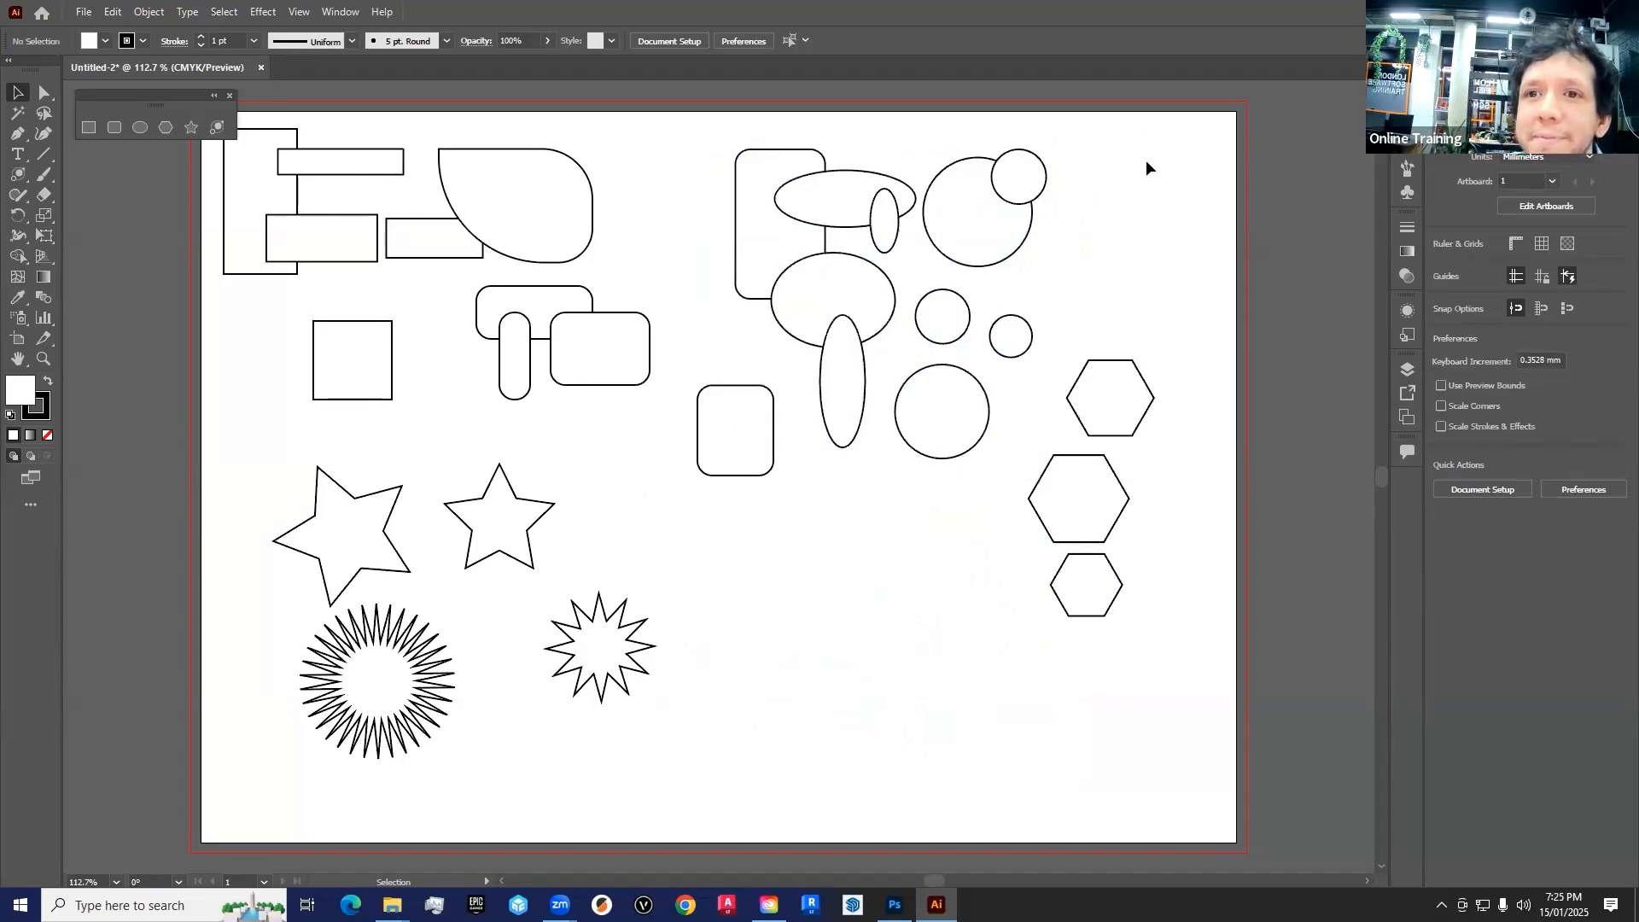
Shift the marquee-selected ellipses, circles and top hexagon slightly right, and move the tall rounded rectangle, ellipses and upper circles slightly left
drag(1146, 146, 829, 501)
drag(835, 514, 861, 384)
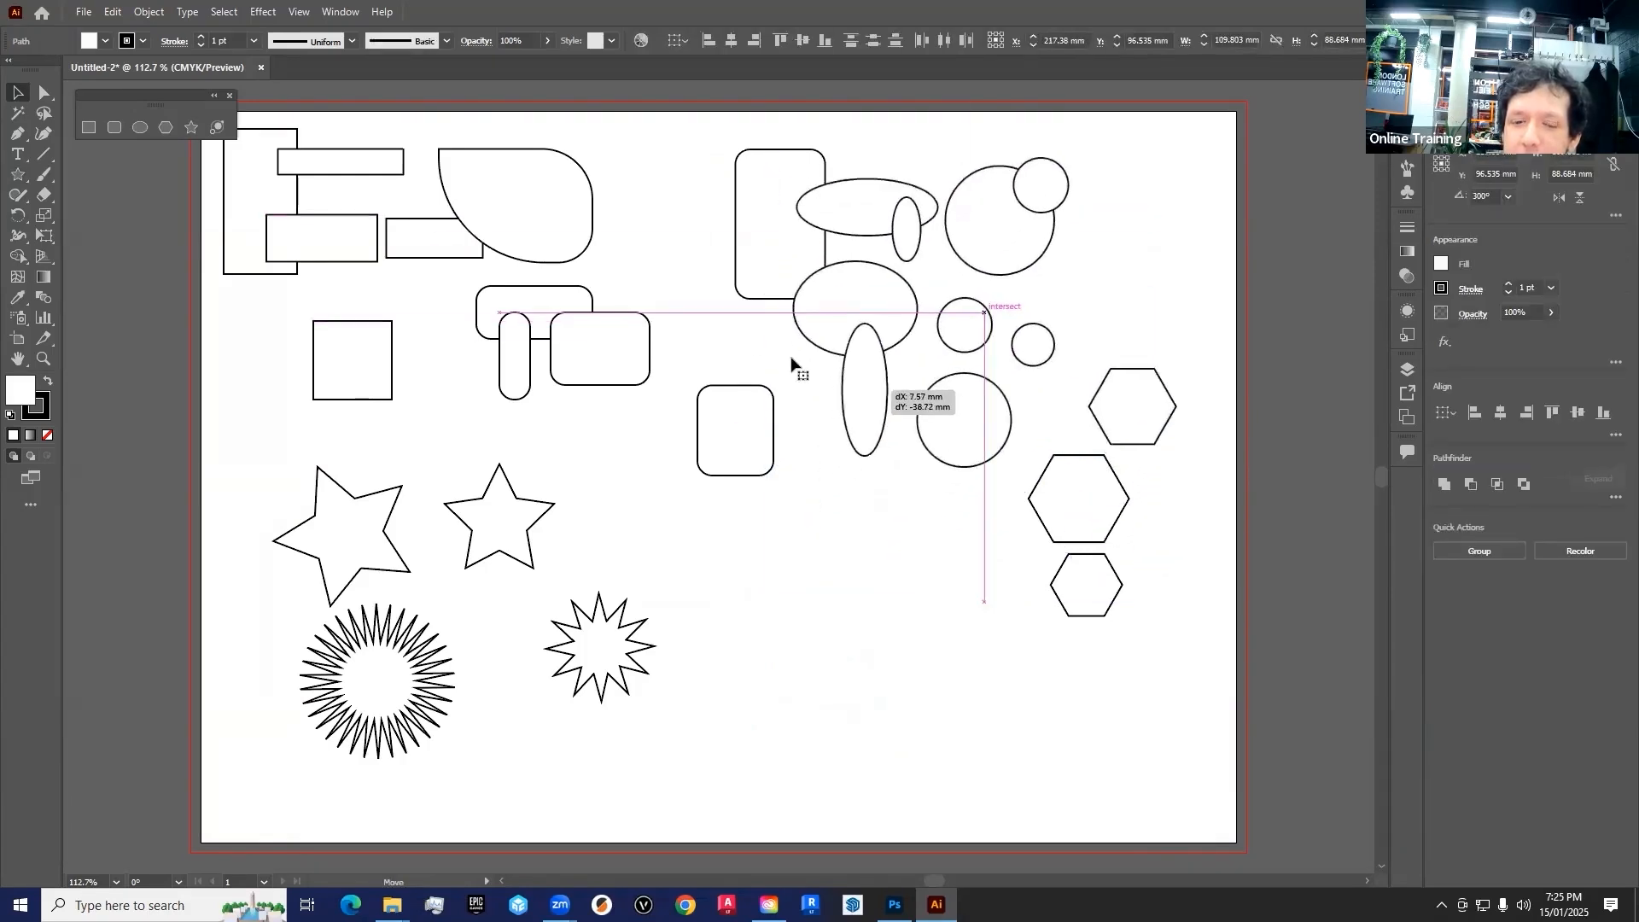
click(720, 330)
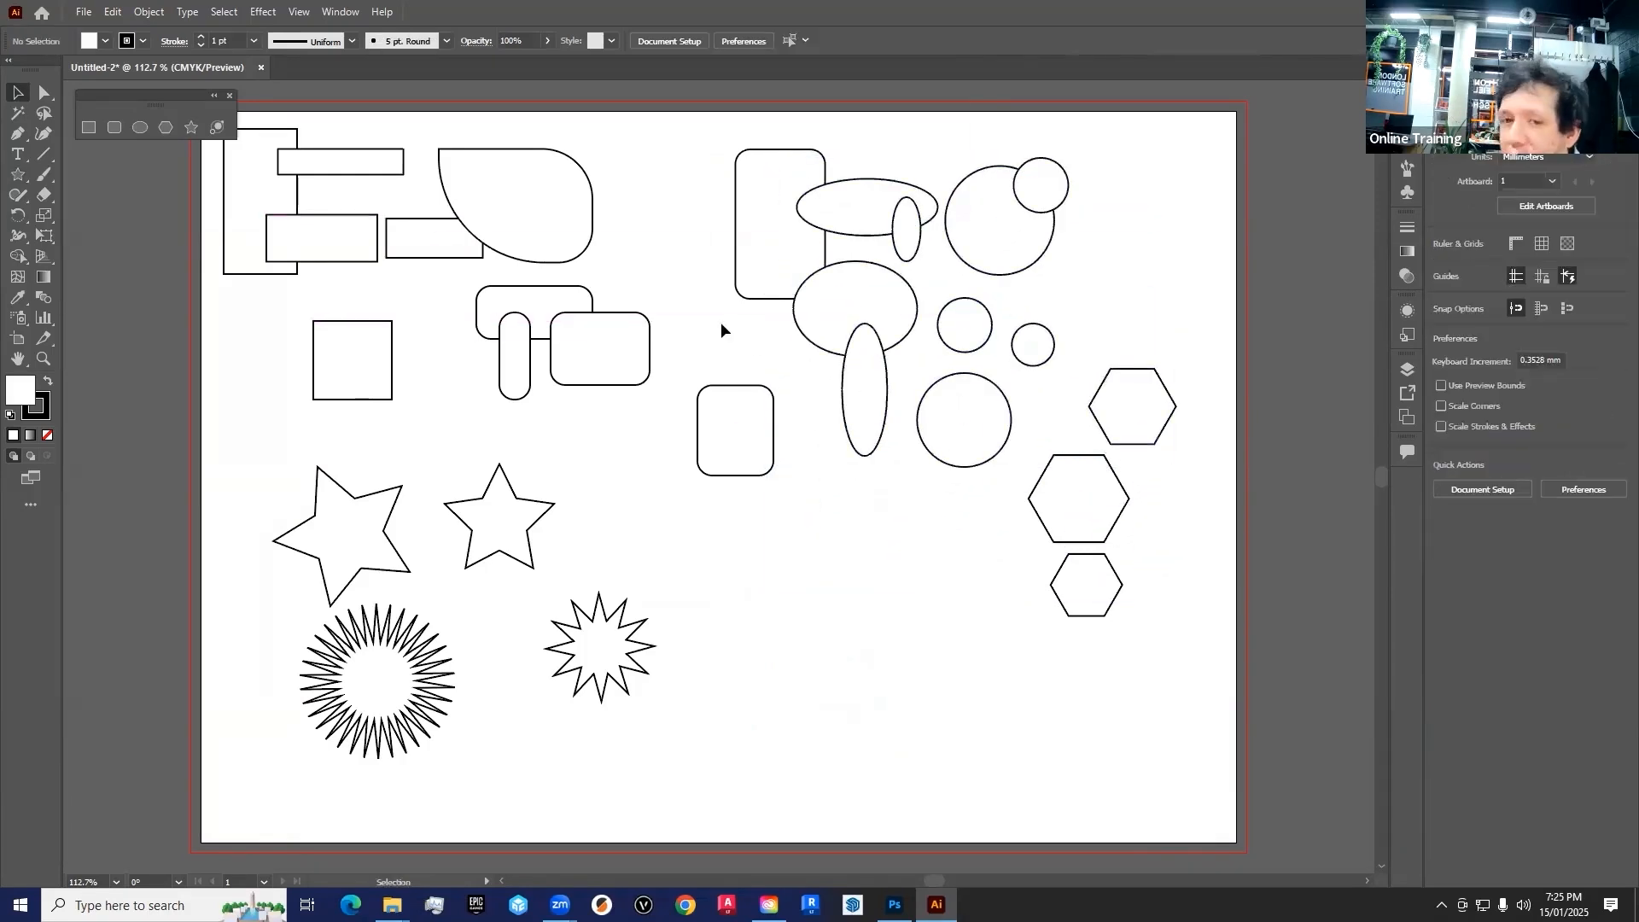
drag(713, 130, 1073, 354)
mouse_move(1012, 233)
mouse_down()
mouse_move(994, 334)
mouse_move(992, 239)
mouse_up()
click(1115, 250)
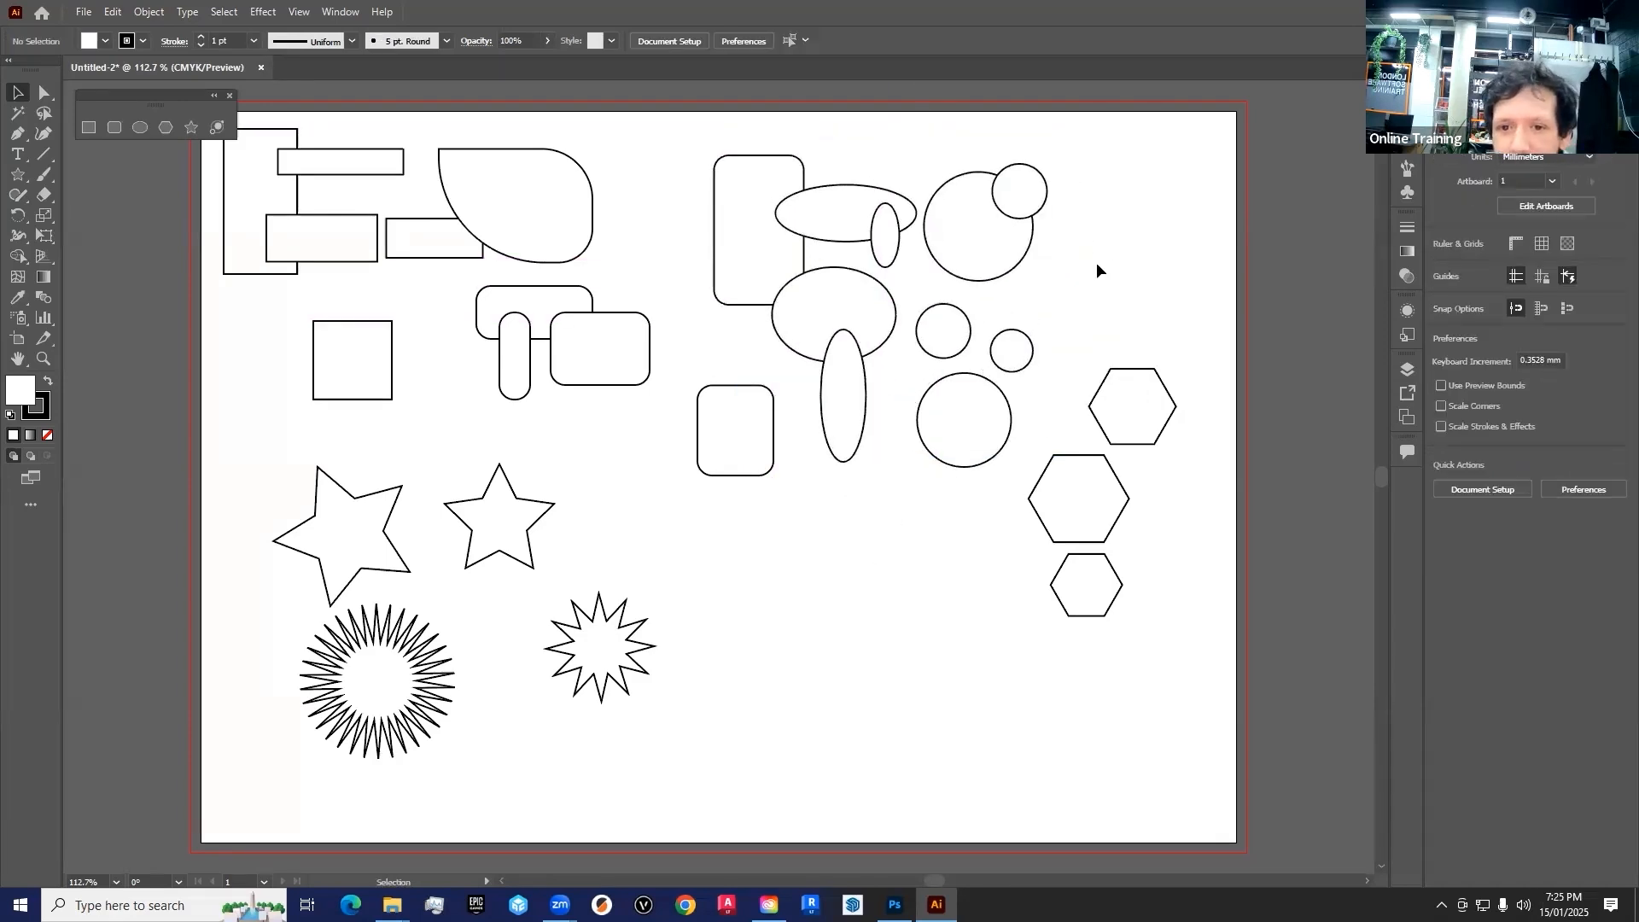
Build a multiple selection of the small upper circle, smaller five-pointed star, rounded rectangle and three small rectangles, moving them right and down
click(1037, 195)
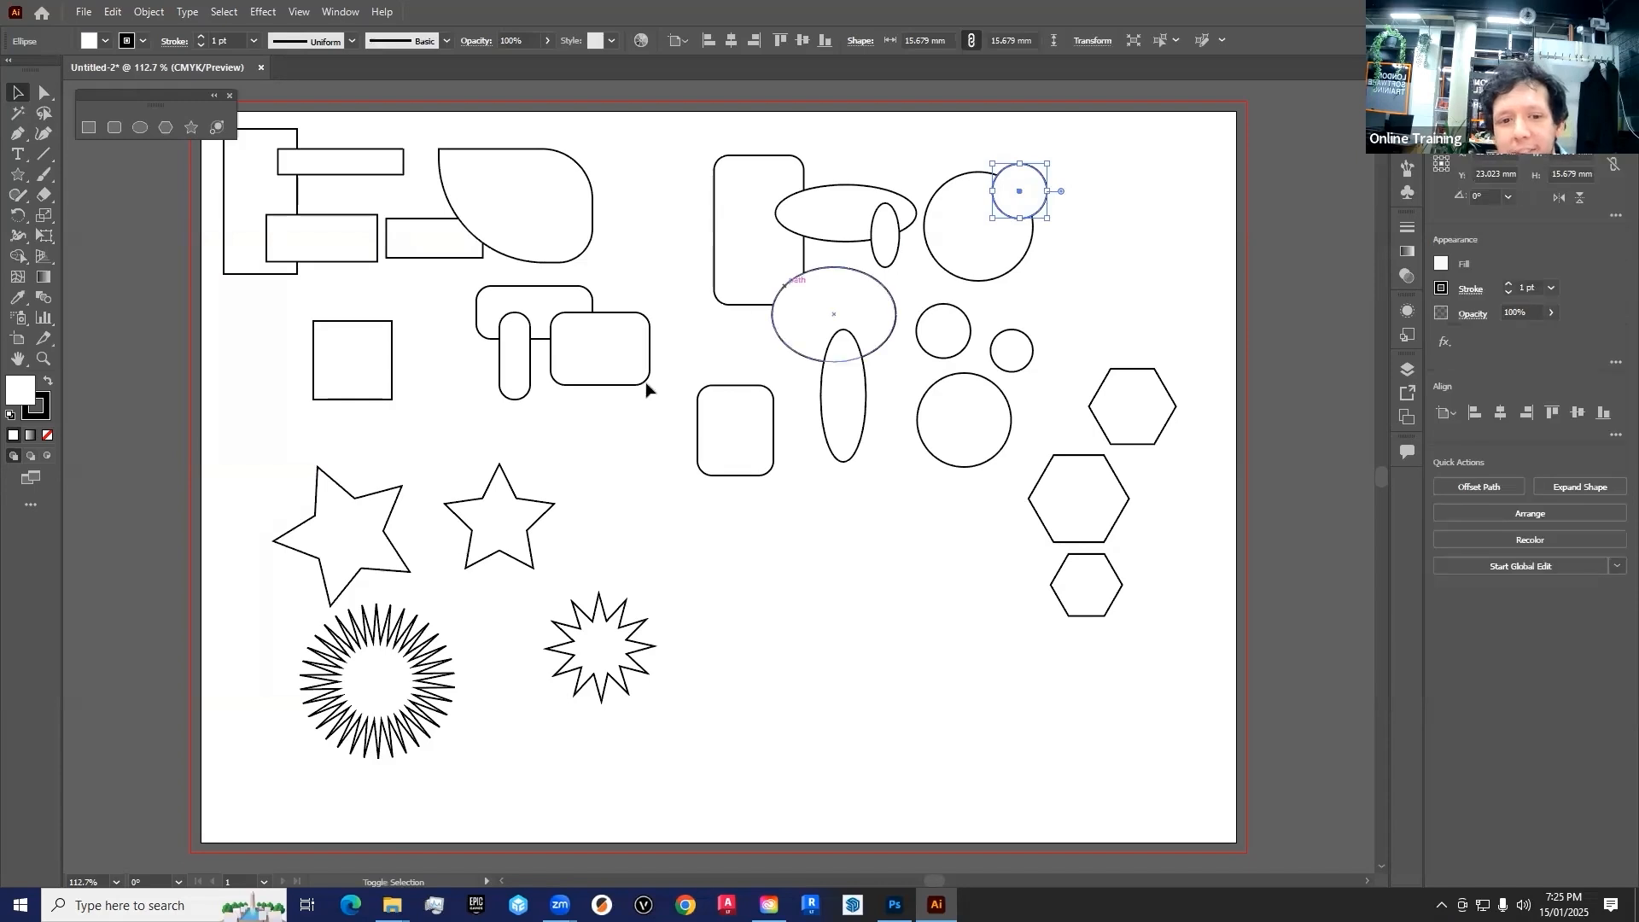
shift+click(499, 527)
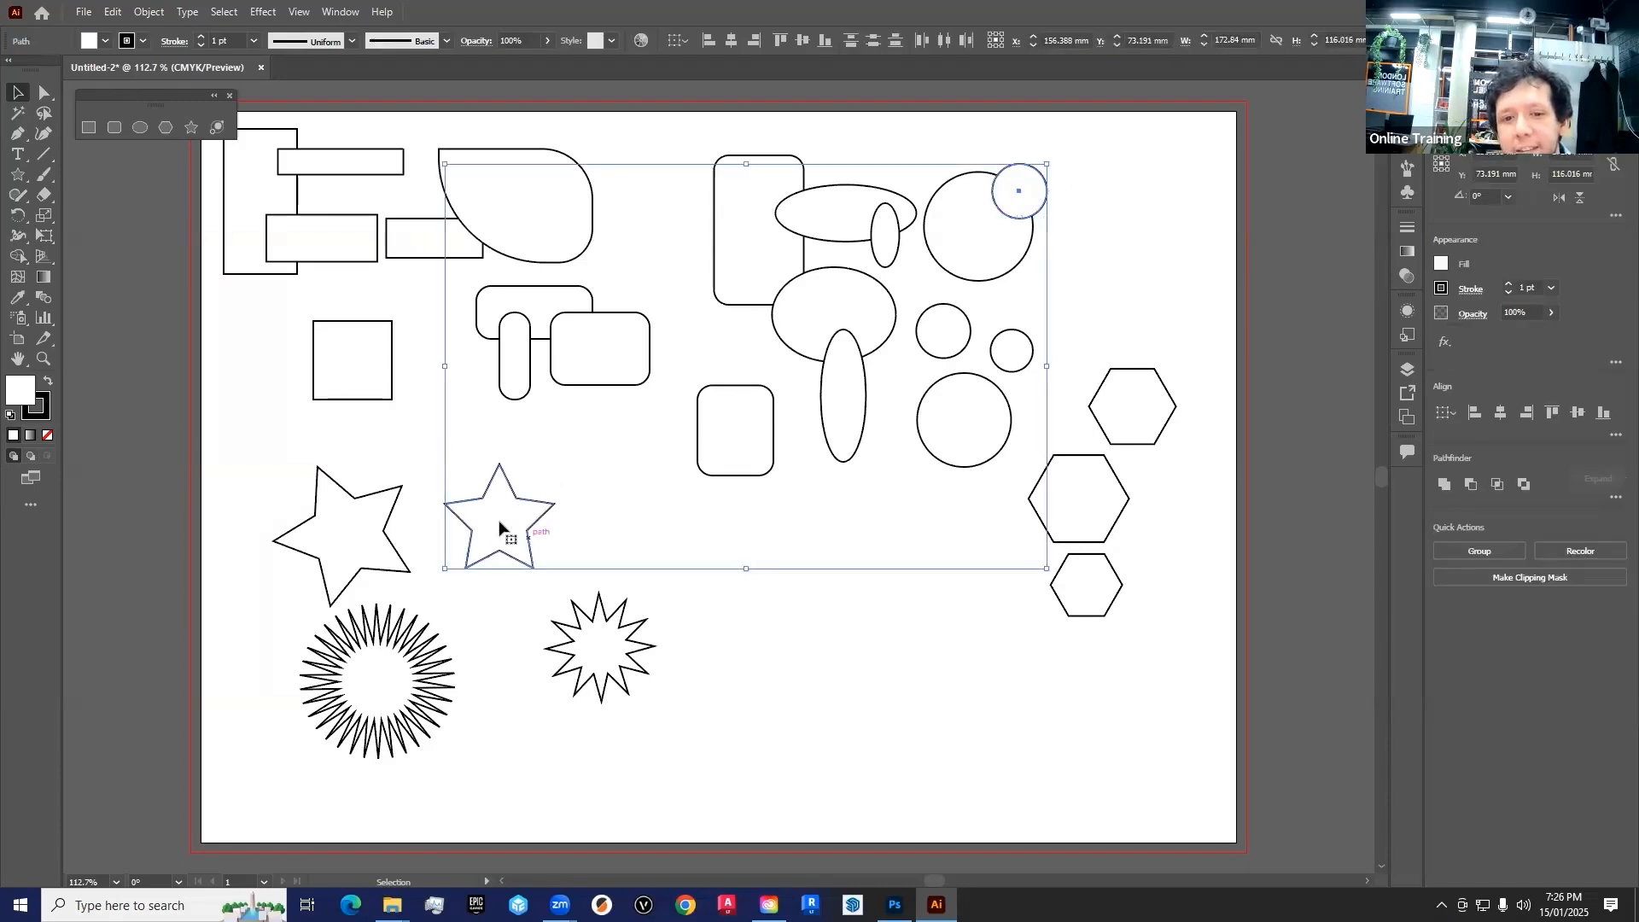
drag(494, 530, 547, 521)
shift+click(427, 252)
shift+click(330, 239)
shift+click(336, 174)
drag(509, 282, 402, 193)
Remove the thin top rectangle from the selection, move the remaining selected shapes up and slightly right, and clear the selection
shift+click(401, 194)
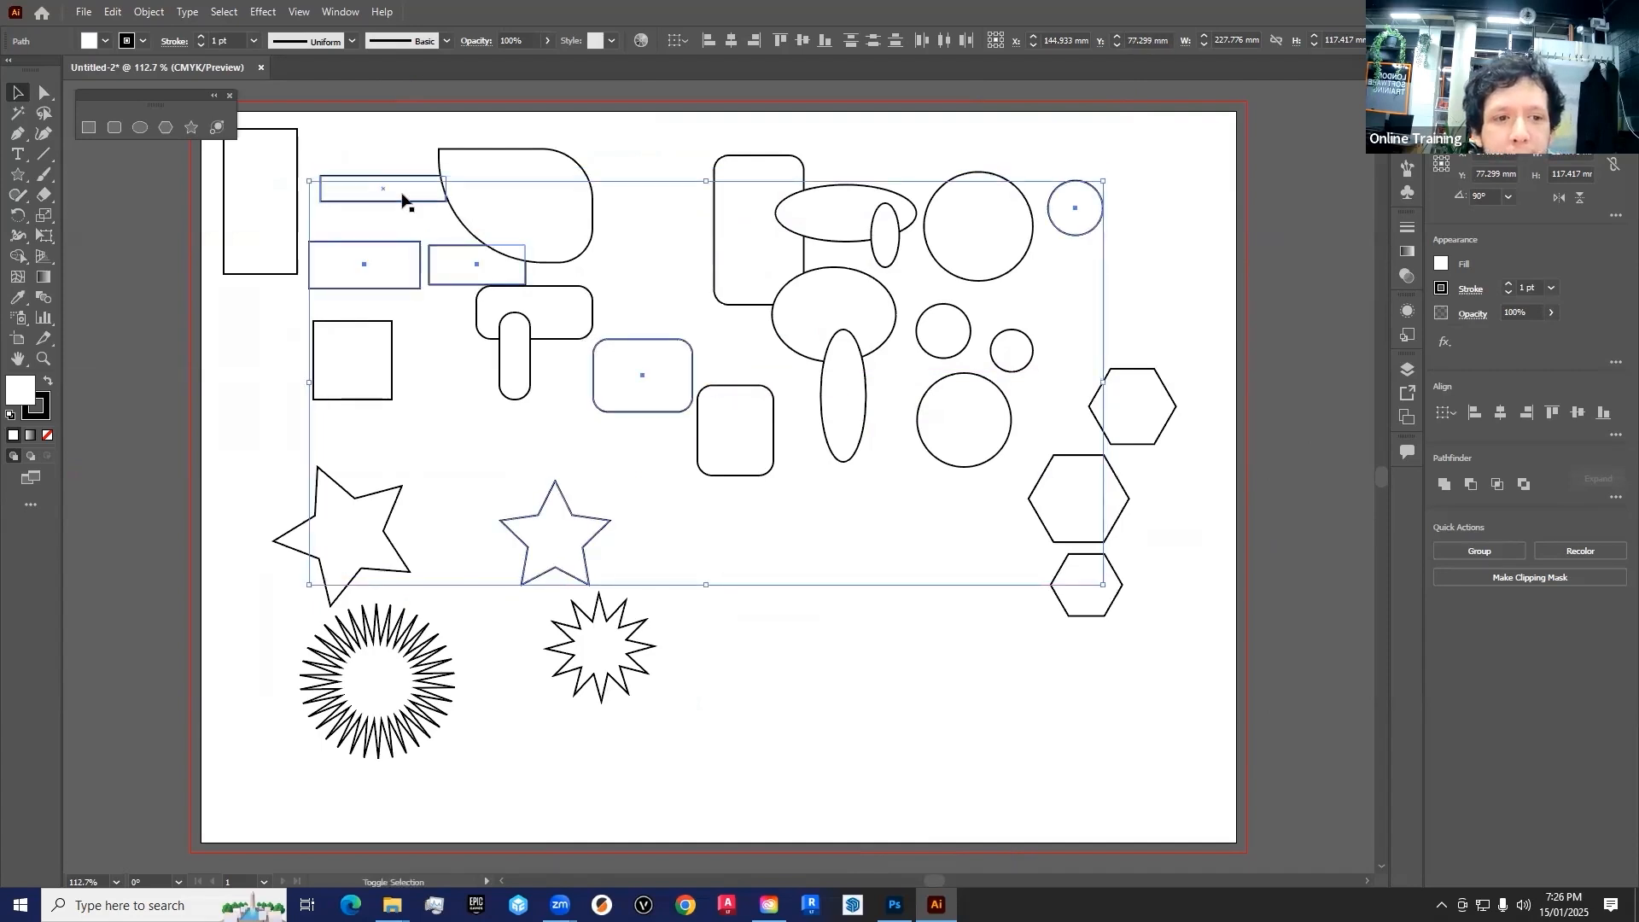
mouse_move(402, 267)
mouse_down()
mouse_move(475, 366)
mouse_move(402, 239)
mouse_up()
drag(615, 522, 583, 512)
shift+click(1091, 210)
click(823, 566)
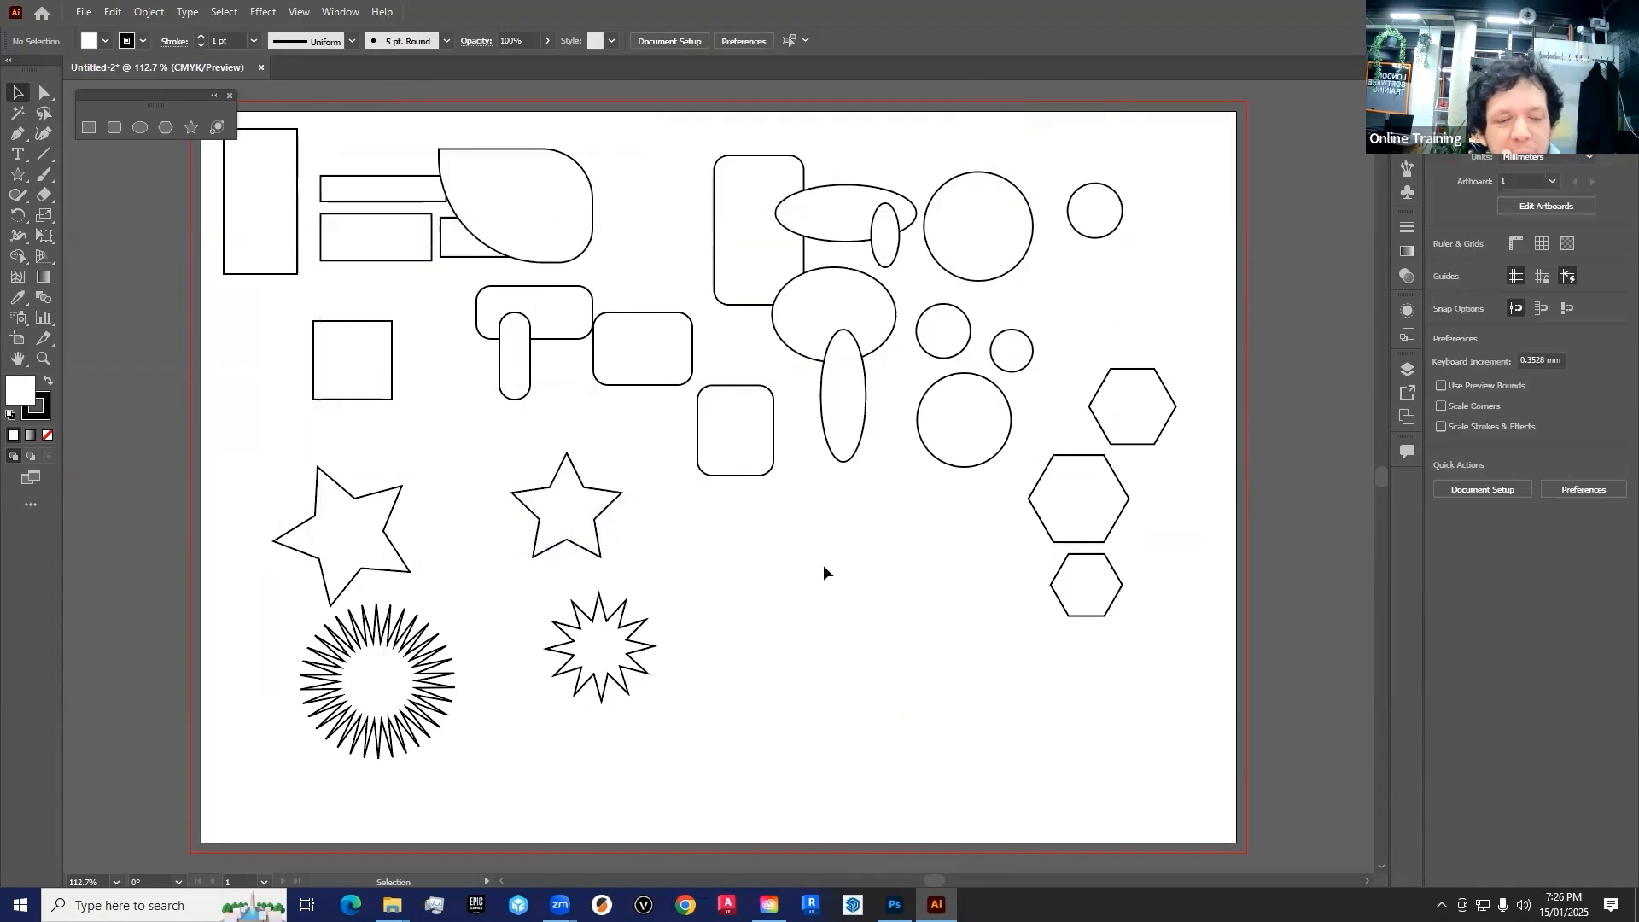